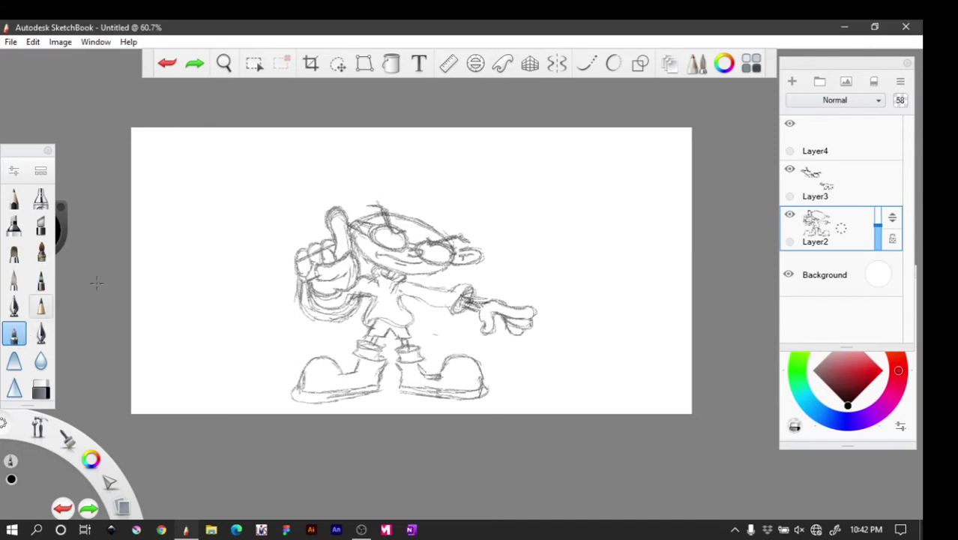
Try a test stroke beside the sketch and set the Manga Brush Pen size to 11.7
mouse_move(183, 207)
left_mouse_down()
mouse_move(193, 236)
mouse_move(176, 230)
mouse_move(184, 240)
mouse_move(171, 240)
mouse_move(196, 235)
left_mouse_up()
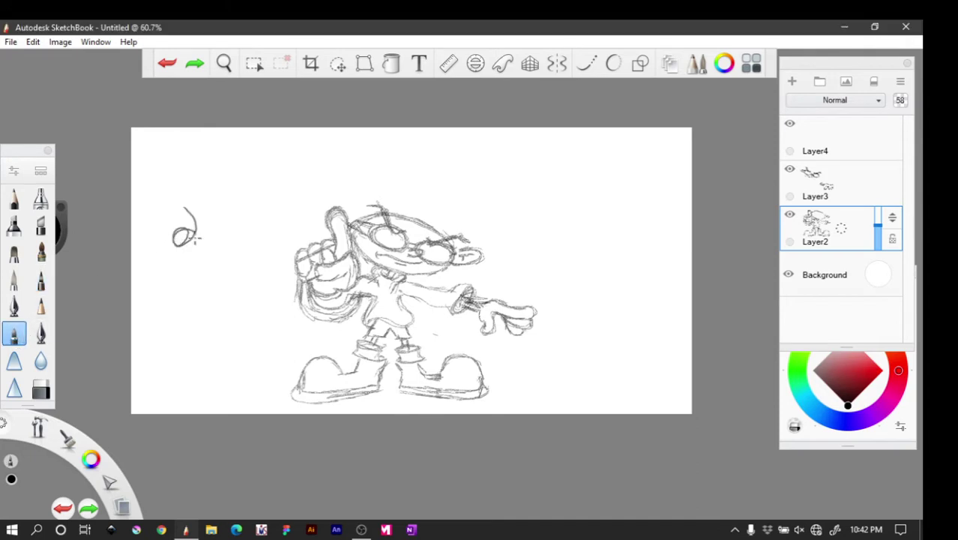
key("ctrl+z")
left_click(14, 171)
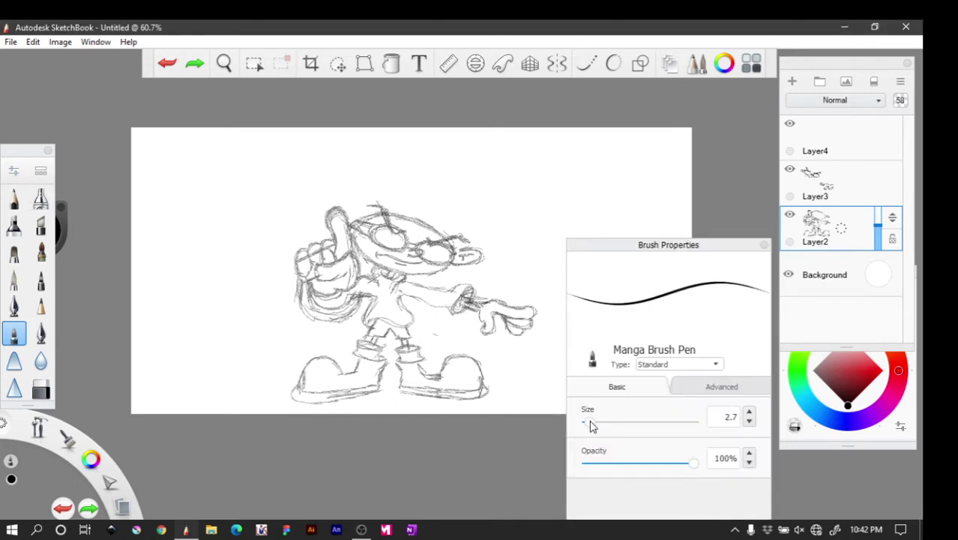
left_click_drag(590, 422, 603, 424)
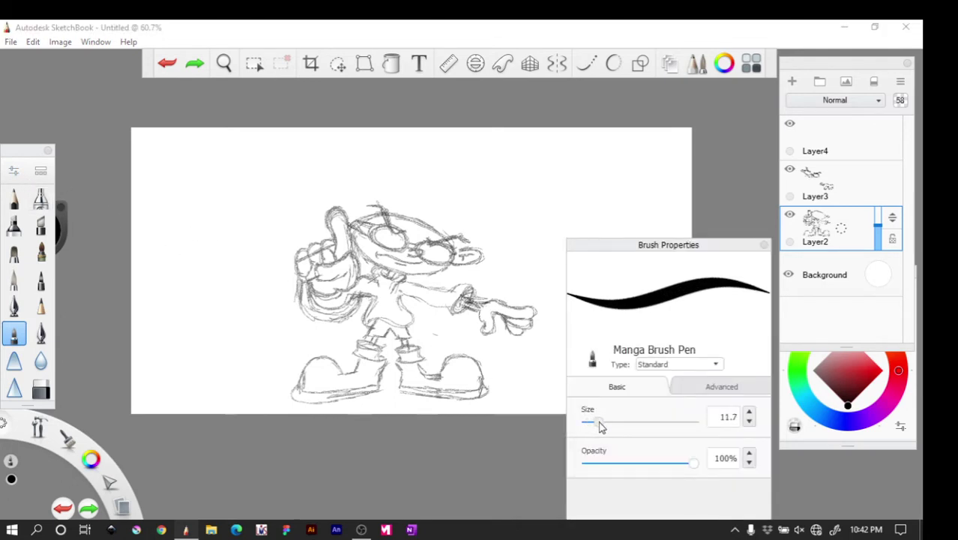
left_click(763, 244)
Activate Layer4 and set the Manga Brush Pen size to 4.0, trying test strokes on blank canvas and undoing them
left_click(851, 143)
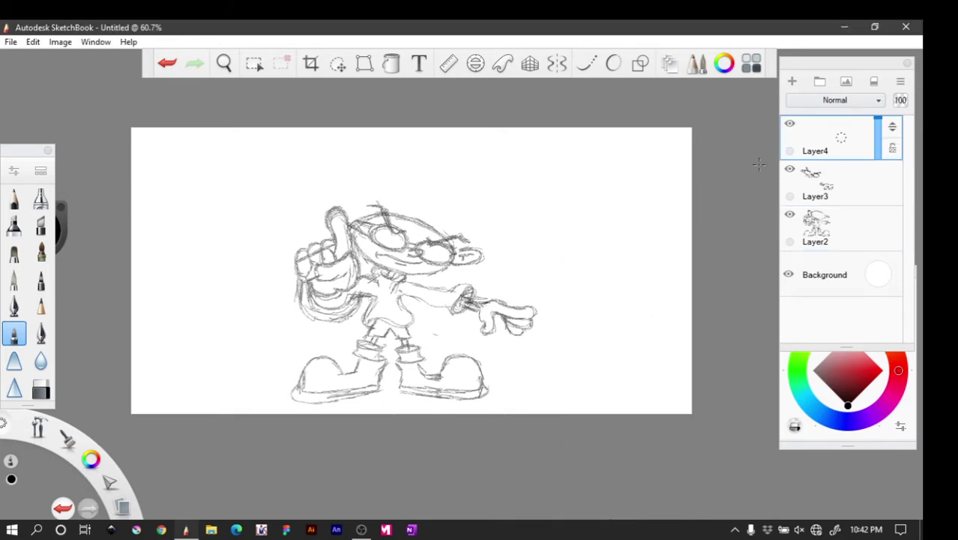
mouse_move(545, 215)
left_mouse_down()
mouse_move(581, 184)
mouse_move(592, 233)
mouse_move(570, 234)
left_mouse_up()
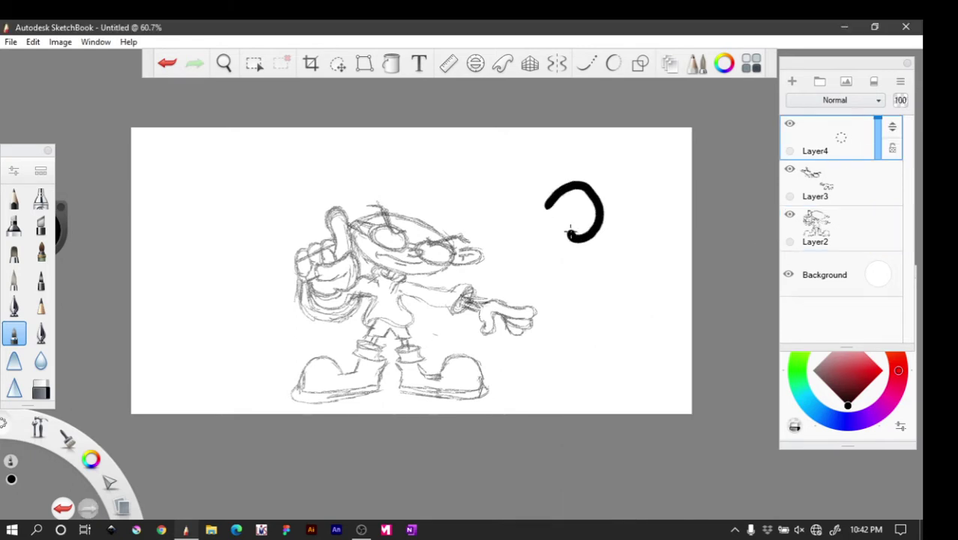
key("ctrl+z")
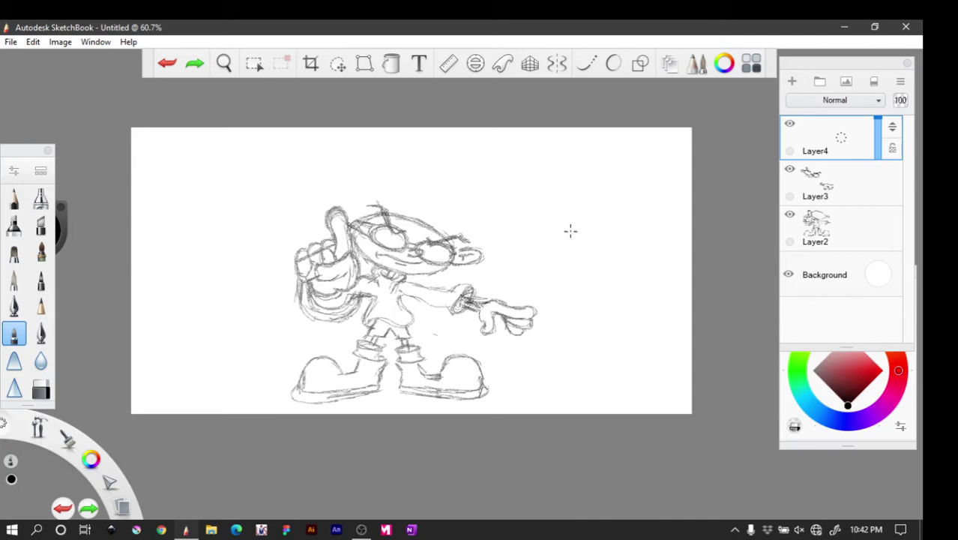
left_click(13, 171)
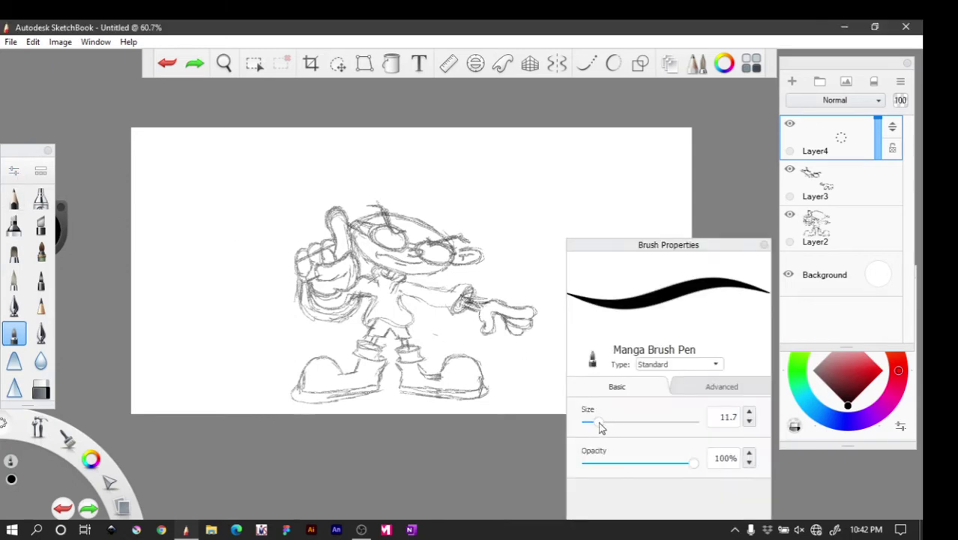
left_click_drag(598, 422, 589, 422)
mouse_move(626, 184)
left_mouse_down()
mouse_move(649, 193)
mouse_move(616, 198)
mouse_move(630, 192)
left_mouse_up()
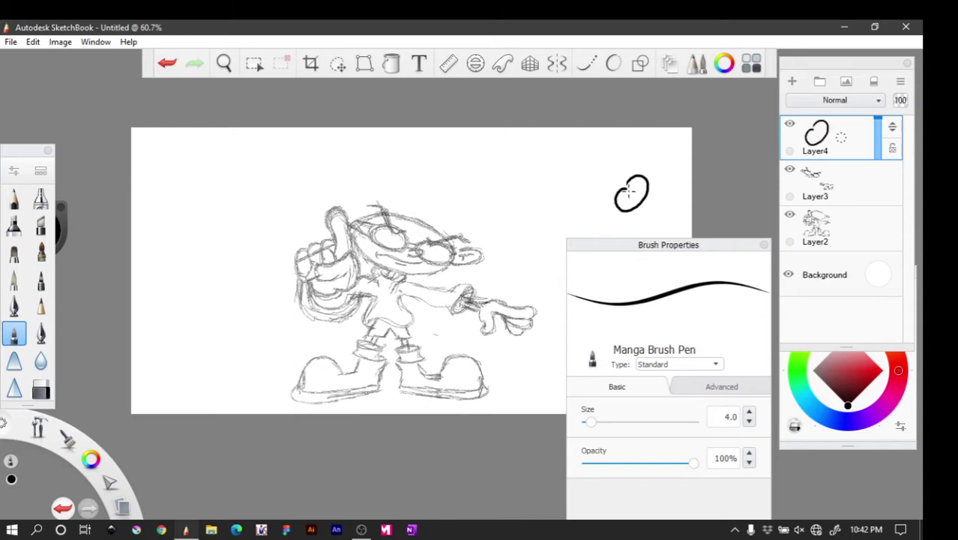
key("ctrl+z")
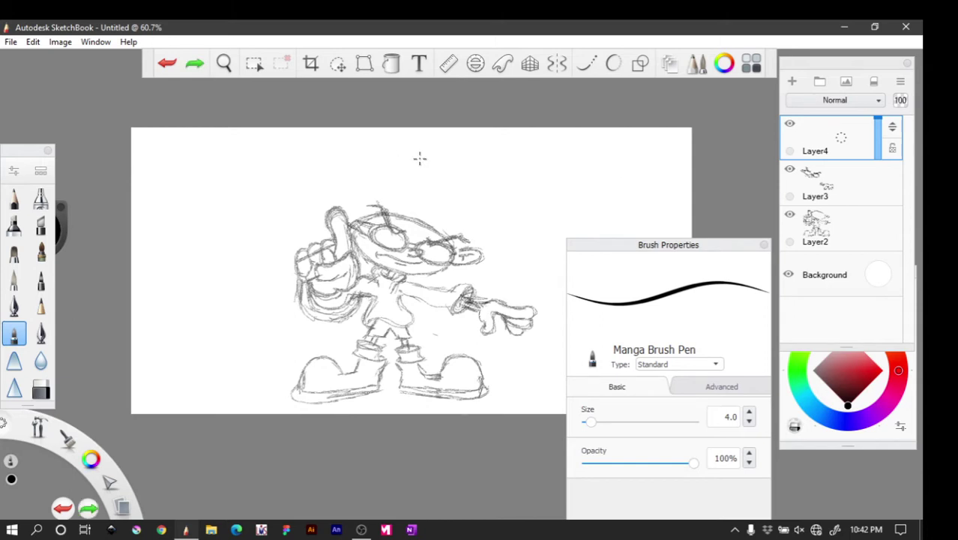
left_click(763, 244)
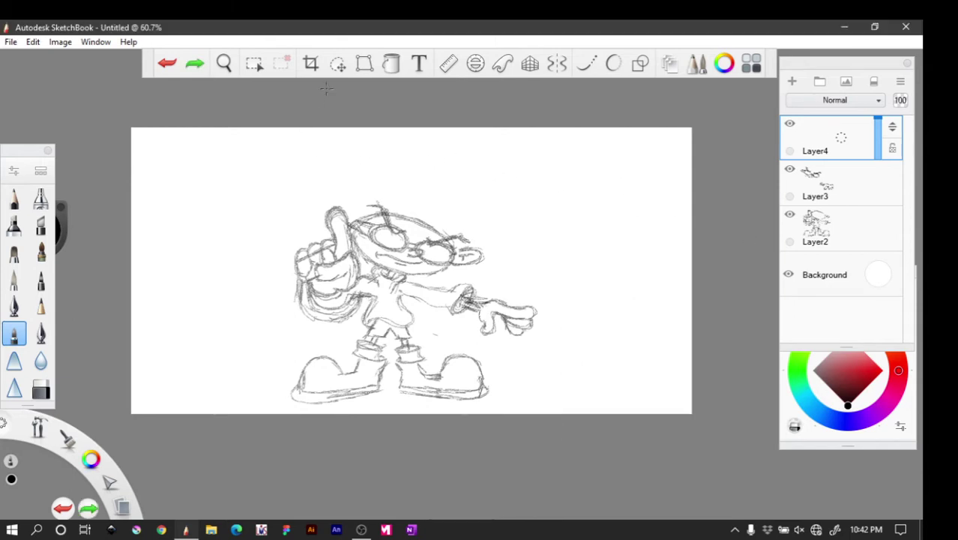
Zoom in on the character's head, undo a freehand trial stroke along its top, and turn on Predictive Stroke
left_click(224, 63)
mouse_move(351, 280)
left_mouse_down()
mouse_move(496, 246)
mouse_move(368, 331)
mouse_move(339, 243)
left_mouse_up()
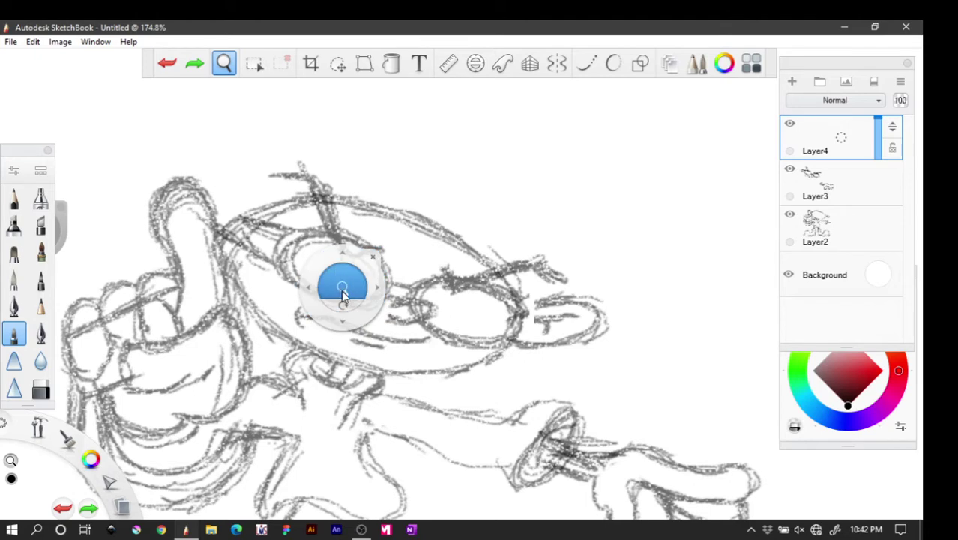
left_click_drag(336, 293, 351, 291)
left_click(375, 259)
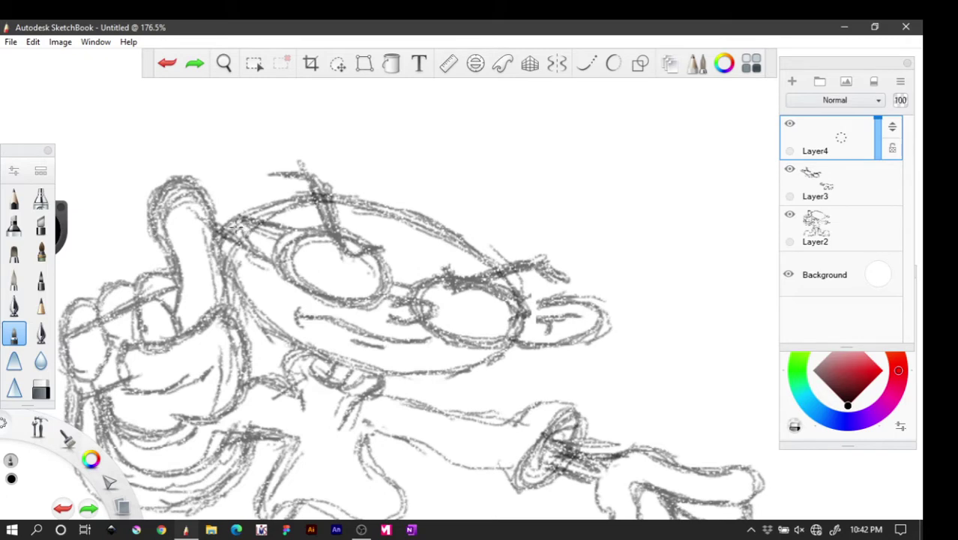
mouse_move(229, 228)
left_mouse_down()
mouse_move(289, 203)
mouse_move(382, 204)
left_mouse_up()
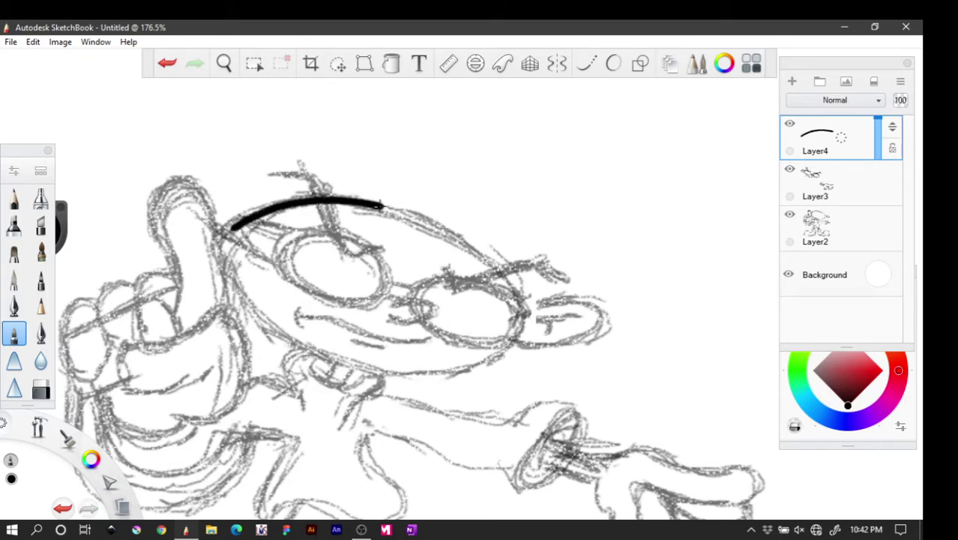
key("ctrl+z")
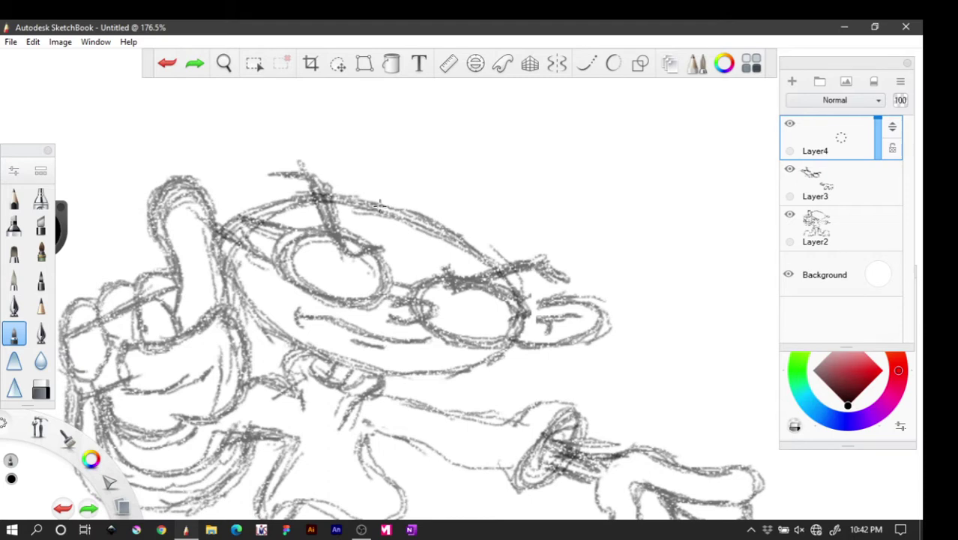
left_click(613, 64)
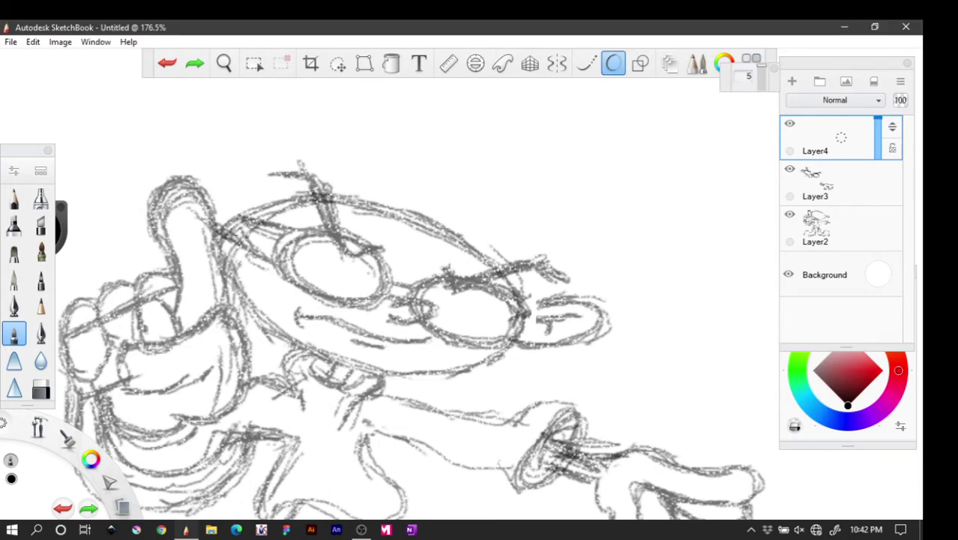
Try to outline the head with an oval ink stroke on Layer4, and undo it
mouse_move(227, 237)
left_mouse_down()
mouse_move(312, 202)
mouse_move(404, 213)
mouse_move(490, 268)
mouse_move(509, 299)
mouse_move(511, 338)
mouse_move(465, 368)
mouse_move(514, 338)
mouse_move(480, 360)
mouse_move(434, 368)
mouse_move(343, 358)
mouse_move(251, 318)
mouse_move(222, 265)
mouse_move(231, 229)
left_mouse_up()
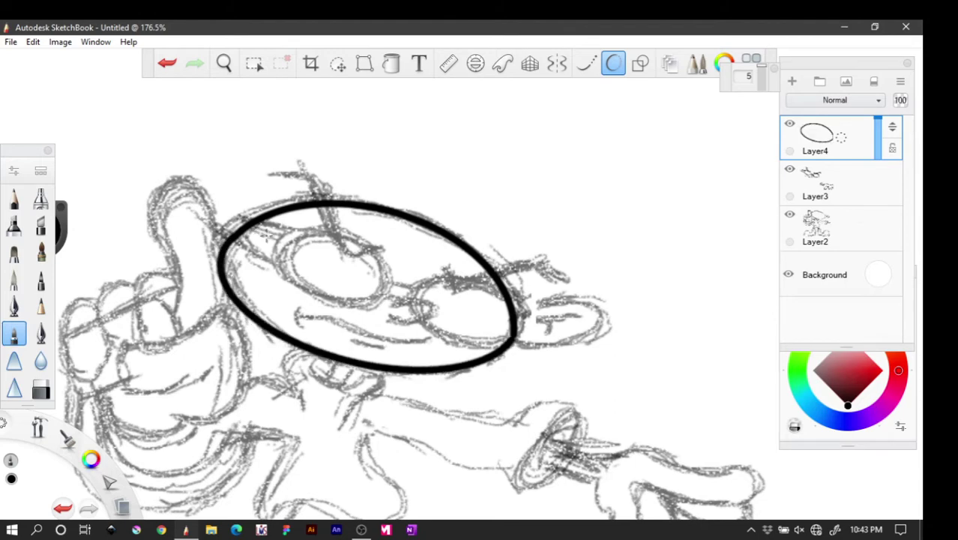
key("ctrl+z")
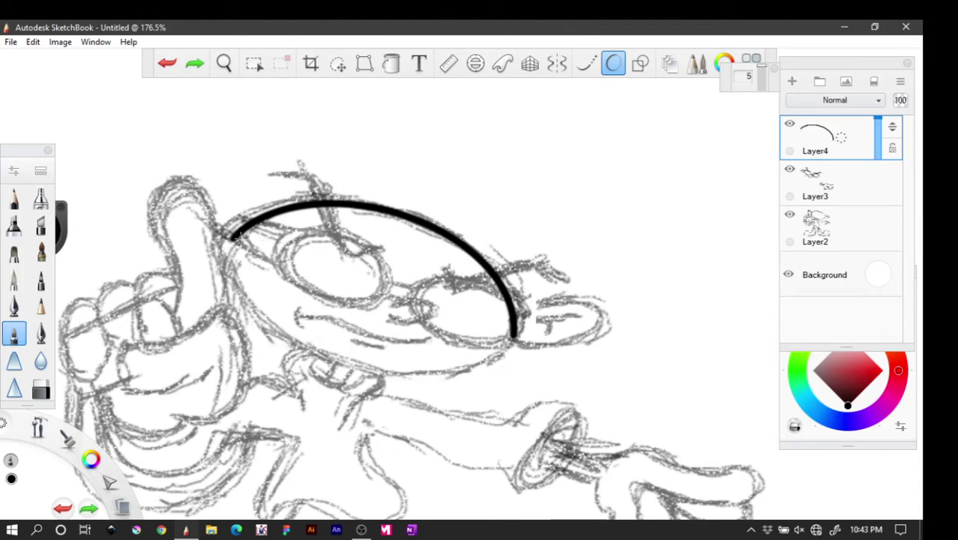
left_click(232, 237)
key("ctrl+z")
key("ctrl+z")
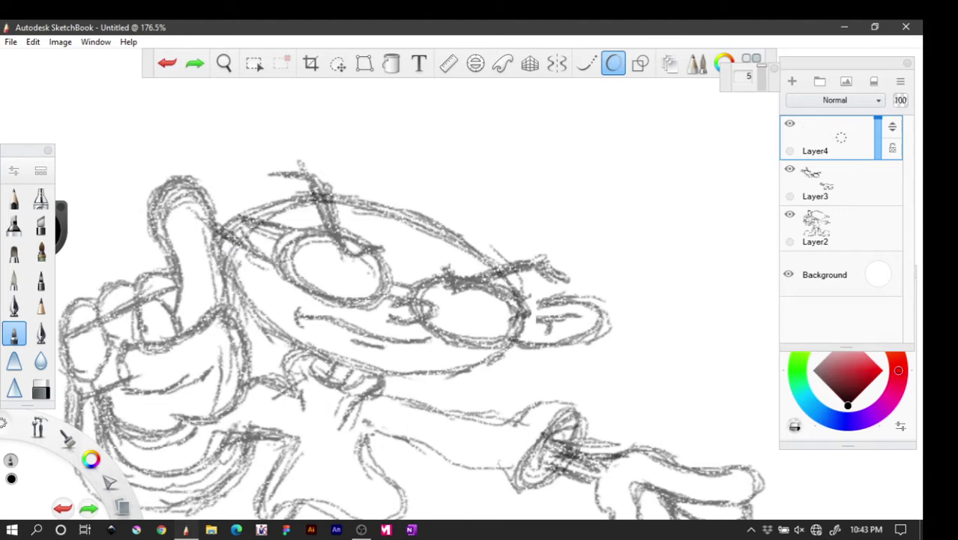
Ink the oval head outline and the ear with its inner fold lines over the sketch on Layer4
mouse_move(224, 234)
left_mouse_down()
mouse_move(300, 194)
mouse_move(415, 205)
mouse_move(463, 225)
mouse_move(499, 256)
mouse_move(523, 308)
mouse_move(501, 348)
mouse_move(477, 365)
mouse_move(381, 379)
mouse_move(282, 345)
mouse_move(251, 316)
mouse_move(229, 231)
left_mouse_up()
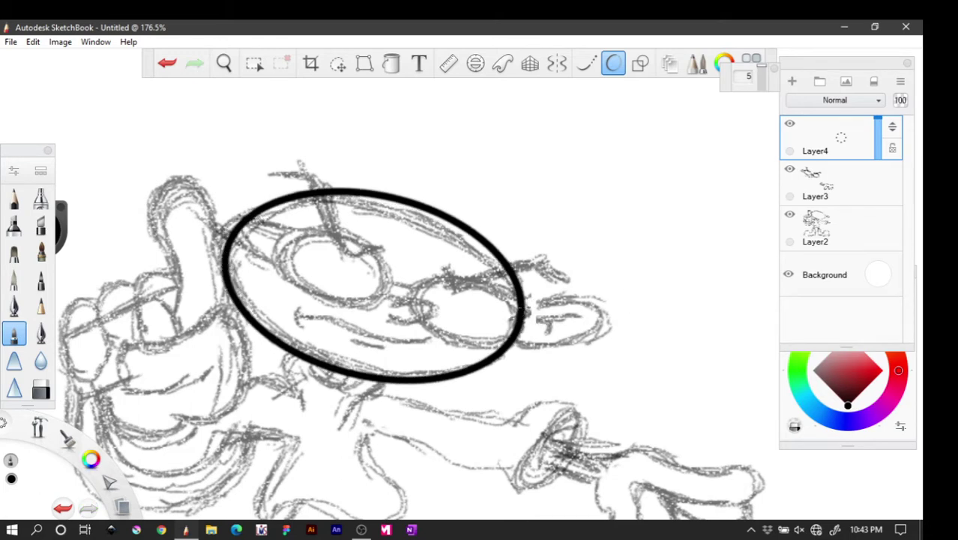
mouse_move(520, 309)
left_mouse_down()
mouse_move(578, 295)
mouse_move(597, 318)
mouse_move(580, 335)
mouse_move(515, 343)
left_mouse_up()
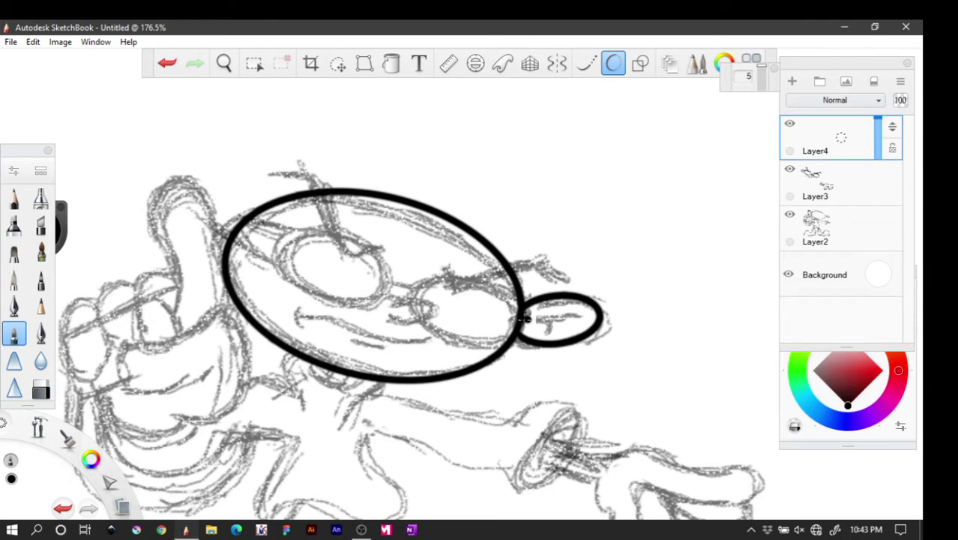
mouse_move(523, 318)
left_mouse_down()
mouse_move(586, 315)
mouse_move(540, 315)
mouse_move(545, 335)
left_mouse_up()
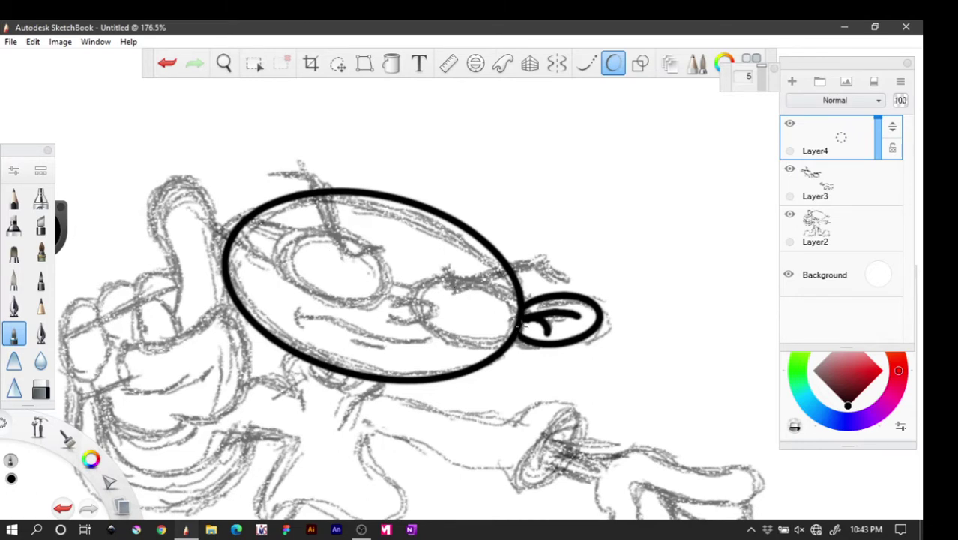
Ink the glasses over the sketch: two oval lenses, the connecting bridge and the side arm running to the head's edge
mouse_move(519, 315)
left_mouse_down()
mouse_move(464, 272)
mouse_move(421, 284)
mouse_move(417, 314)
mouse_move(445, 336)
mouse_move(484, 346)
mouse_move(529, 319)
left_mouse_up()
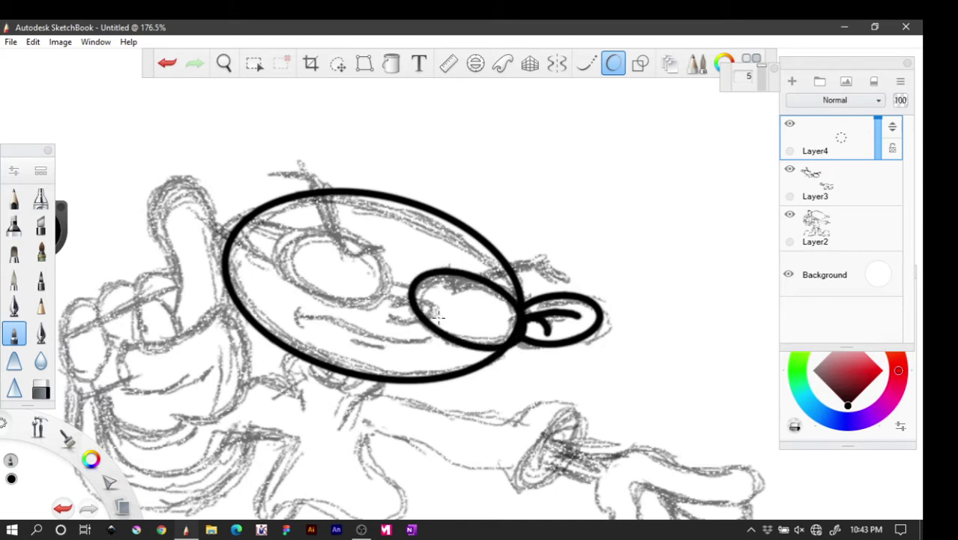
mouse_move(388, 276)
left_mouse_down()
mouse_move(377, 248)
mouse_move(348, 233)
mouse_move(294, 229)
mouse_move(274, 244)
mouse_move(276, 271)
mouse_move(351, 310)
mouse_move(388, 295)
mouse_move(391, 268)
left_mouse_up()
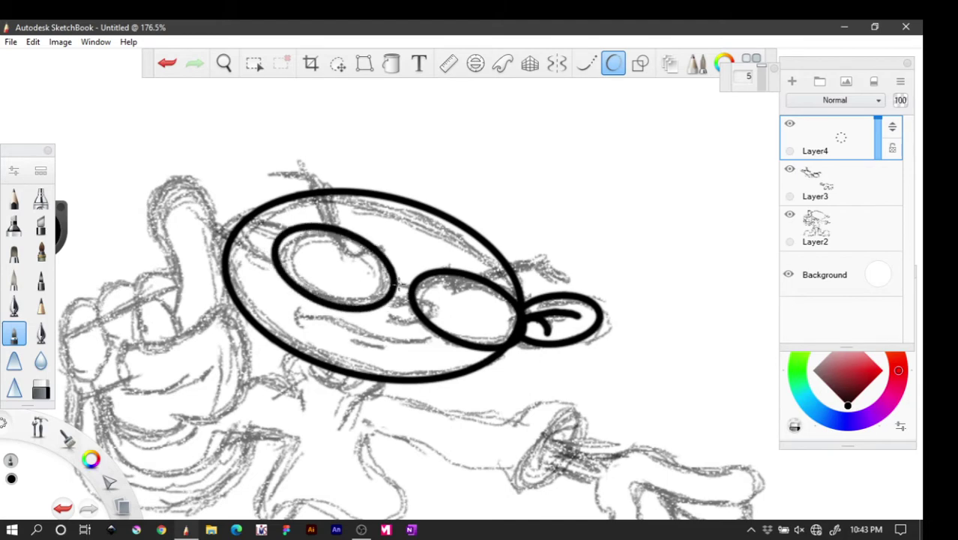
mouse_move(395, 278)
left_mouse_down()
mouse_move(414, 283)
mouse_move(401, 298)
mouse_move(411, 300)
left_mouse_up()
left_click_drag(286, 234, 241, 219)
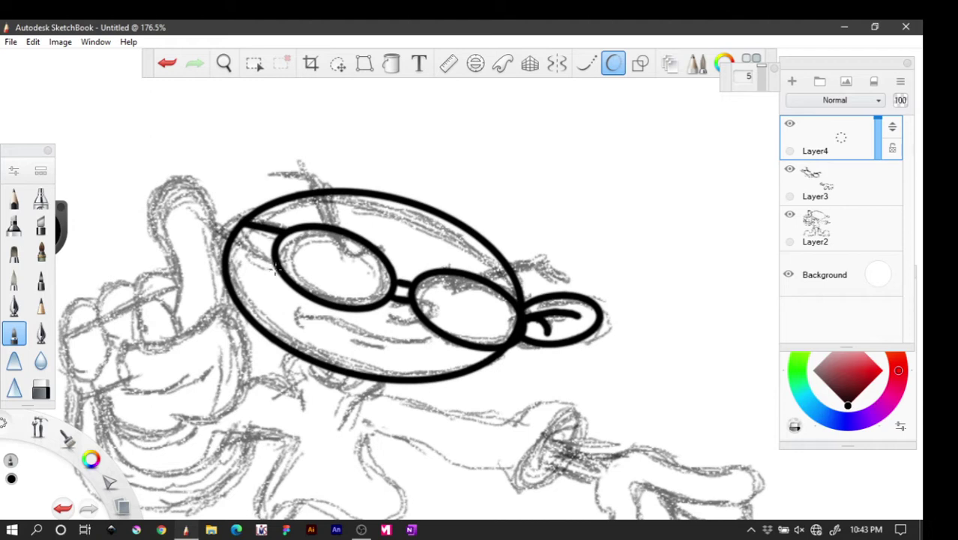
left_click_drag(274, 268, 231, 233)
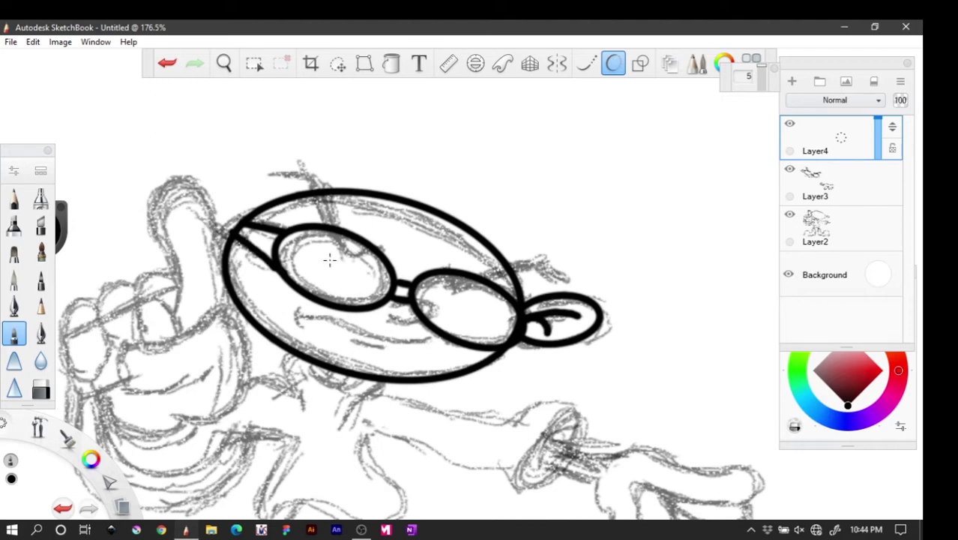
Try to ink a small curled reflection inside the lens farthest from the ear, and undo it
mouse_move(307, 241)
left_mouse_down()
mouse_move(292, 234)
mouse_move(280, 256)
mouse_move(308, 275)
mouse_move(306, 240)
left_mouse_up()
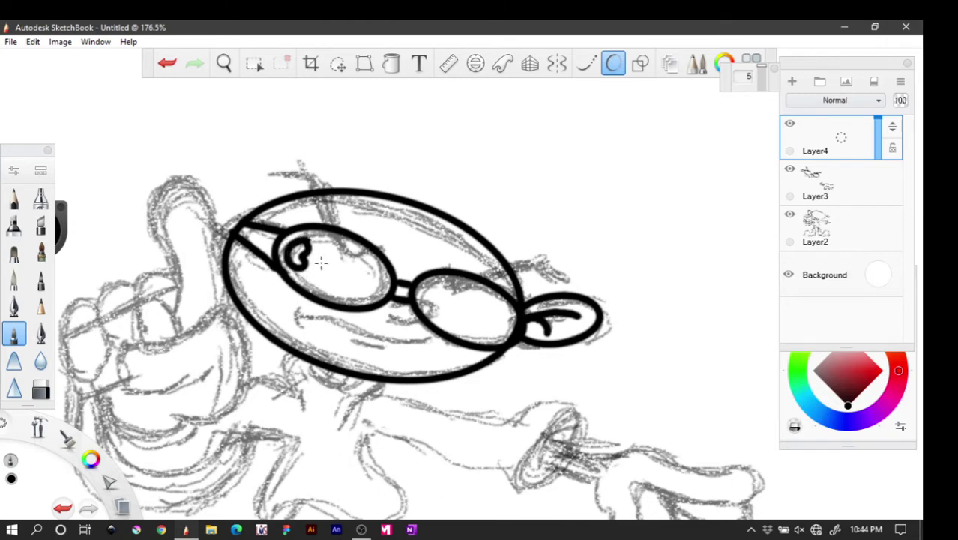
key("ctrl+z")
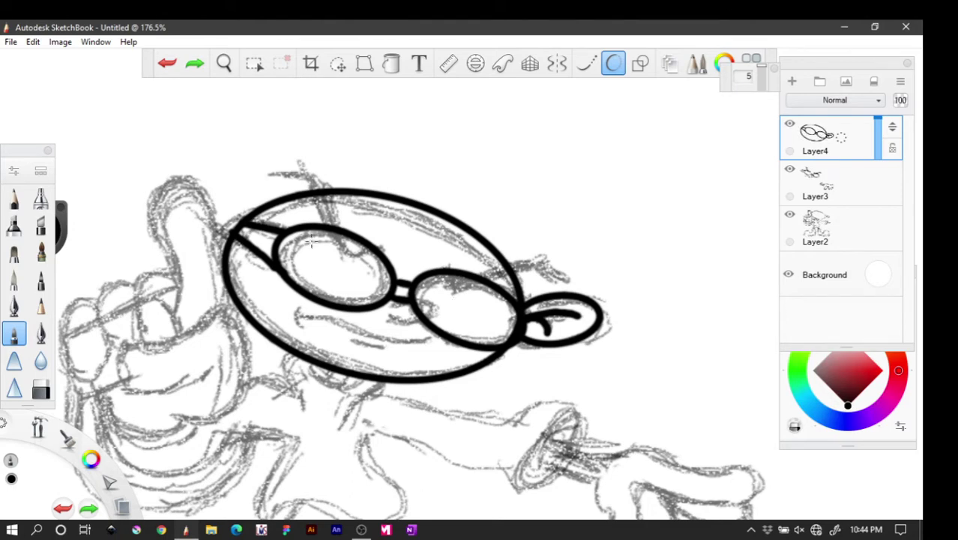
mouse_move(310, 242)
left_mouse_down()
mouse_move(287, 242)
mouse_move(281, 257)
mouse_move(284, 274)
mouse_move(306, 274)
mouse_move(294, 259)
mouse_move(309, 248)
mouse_move(286, 263)
left_mouse_up()
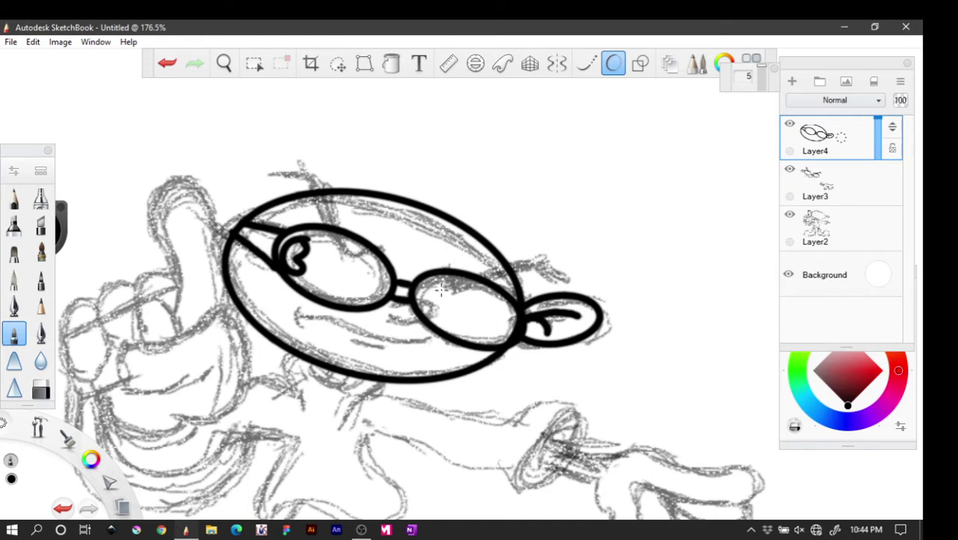
key("ctrl+z")
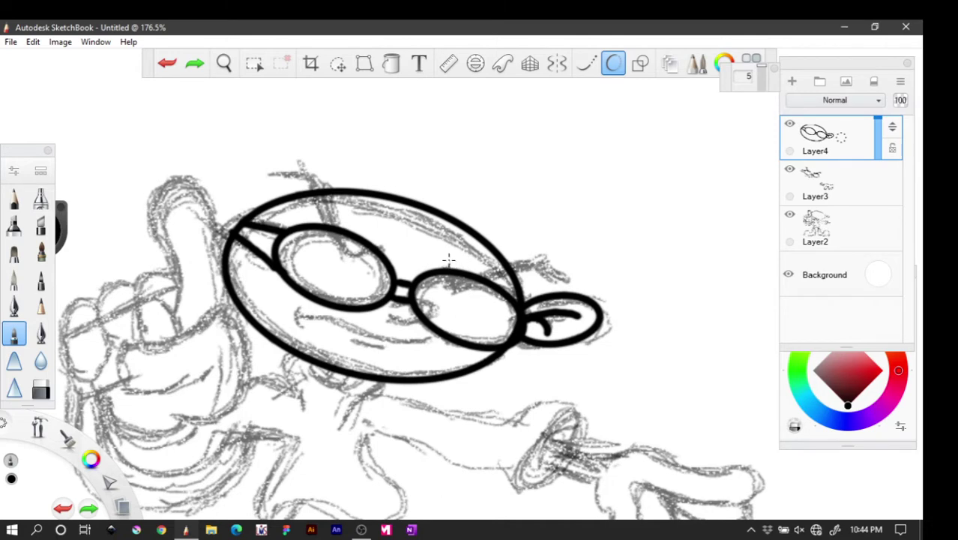
Ink the angled eyebrow above the lens nearest the ear, redoing its long stroke and hooked outer end
mouse_move(446, 259)
left_mouse_down()
mouse_move(448, 290)
mouse_move(541, 255)
mouse_move(554, 274)
left_mouse_up()
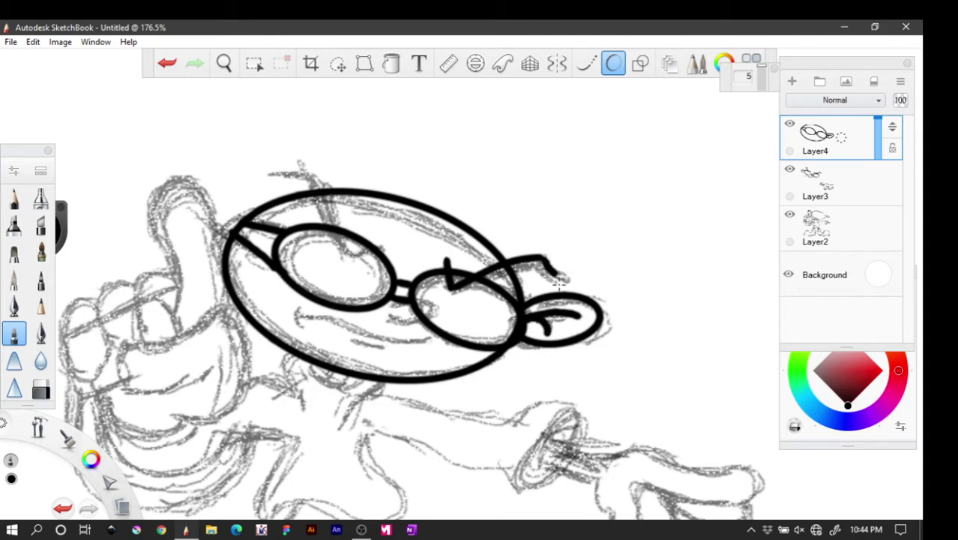
key("ctrl+z")
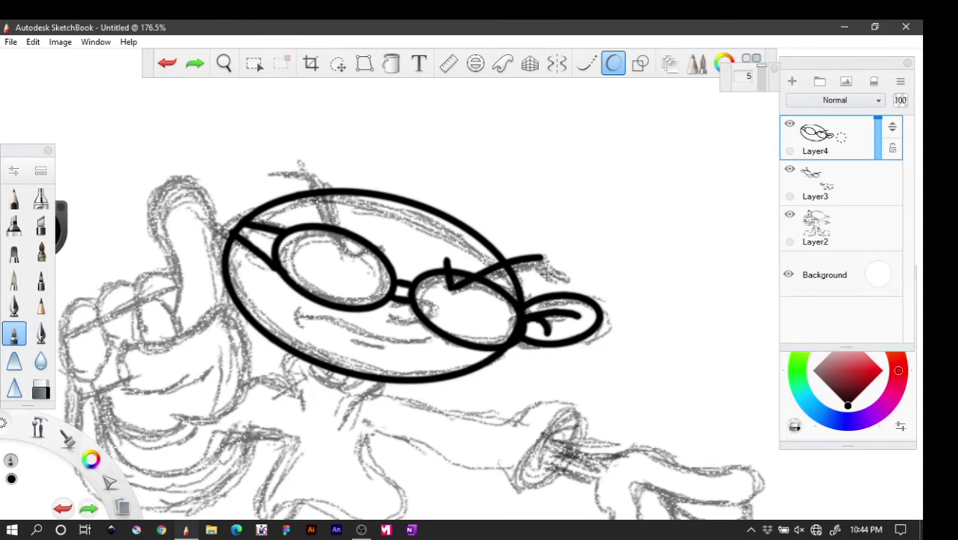
key("ctrl+z")
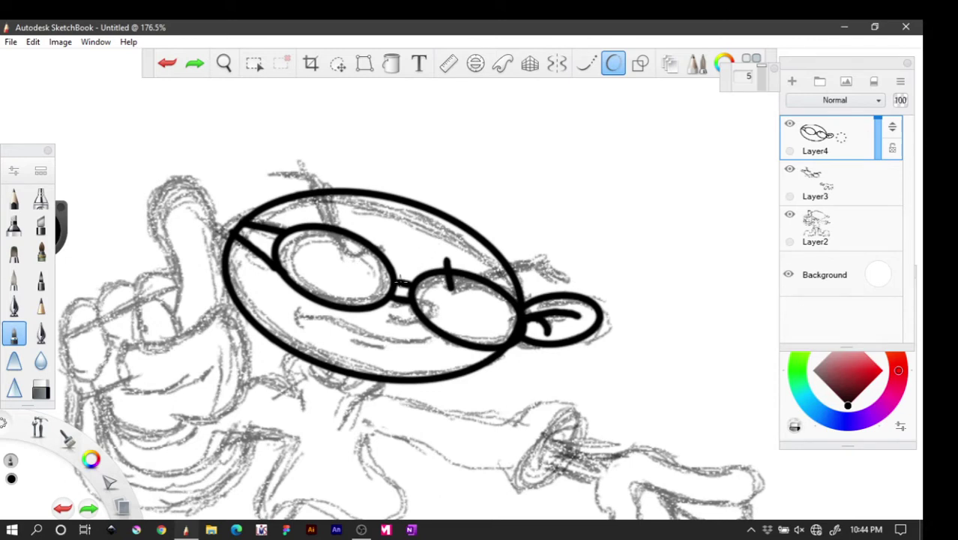
mouse_move(448, 288)
left_mouse_down()
mouse_move(545, 254)
mouse_move(537, 254)
mouse_move(556, 272)
left_mouse_up()
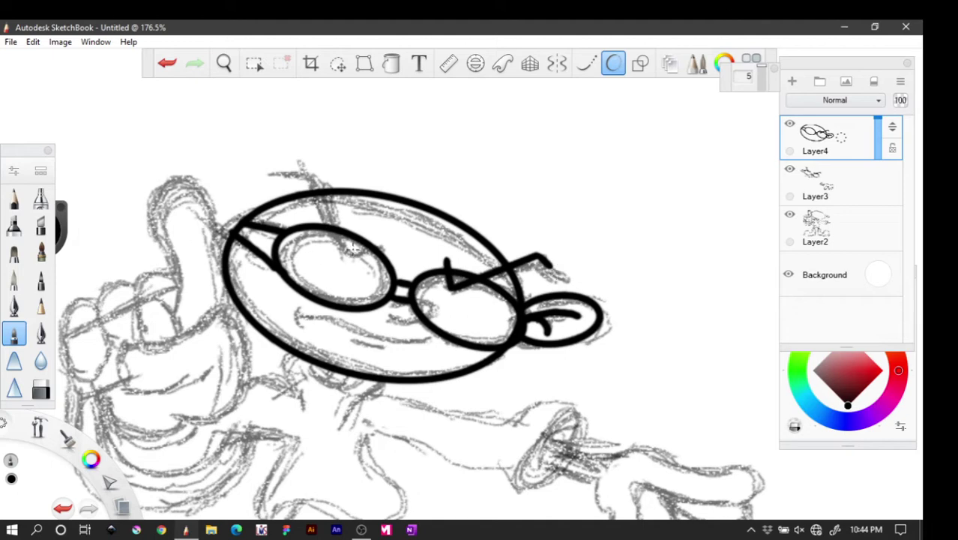
Ink the angled eyebrow crossing the lens farthest from the ear, and the curved mouth line below the glasses
mouse_move(379, 246)
left_mouse_down()
mouse_move(344, 243)
mouse_move(300, 166)
left_mouse_up()
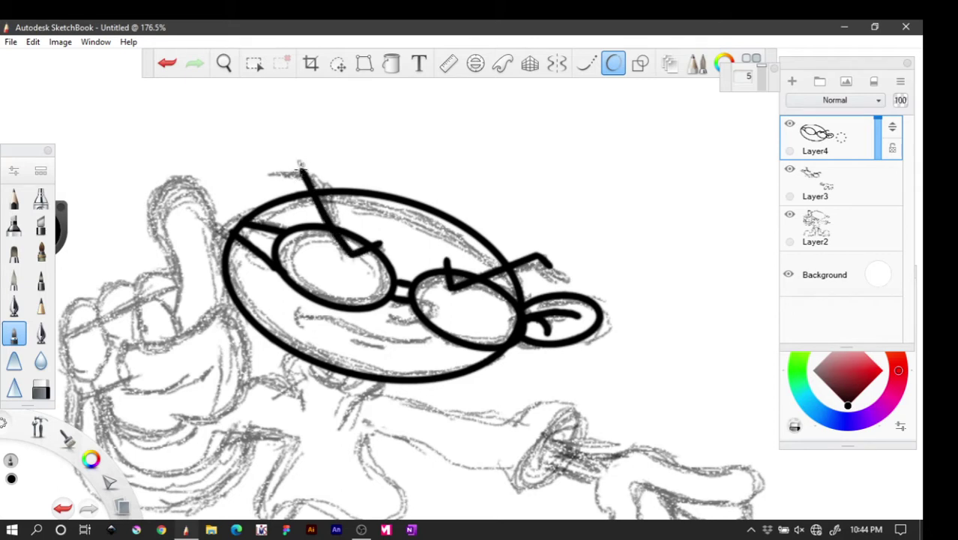
left_click_drag(302, 170, 269, 171)
mouse_move(437, 343)
left_mouse_down()
mouse_move(323, 311)
mouse_move(296, 312)
left_mouse_up()
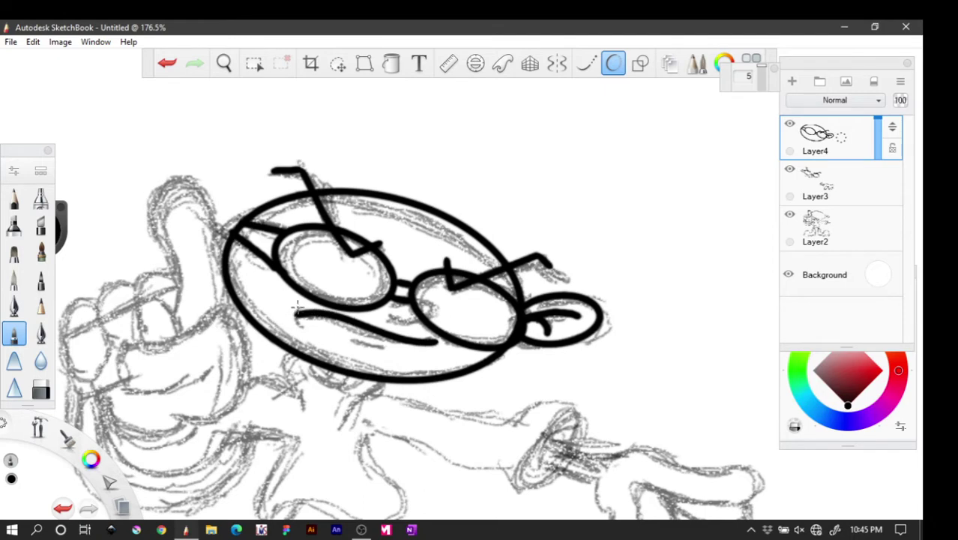
Ink the mouth's corner tick, the short lower-lip line and the small curled nose beneath the glasses' bridge, redoing the nose
left_click_drag(297, 309, 291, 320)
left_click_drag(349, 340, 395, 345)
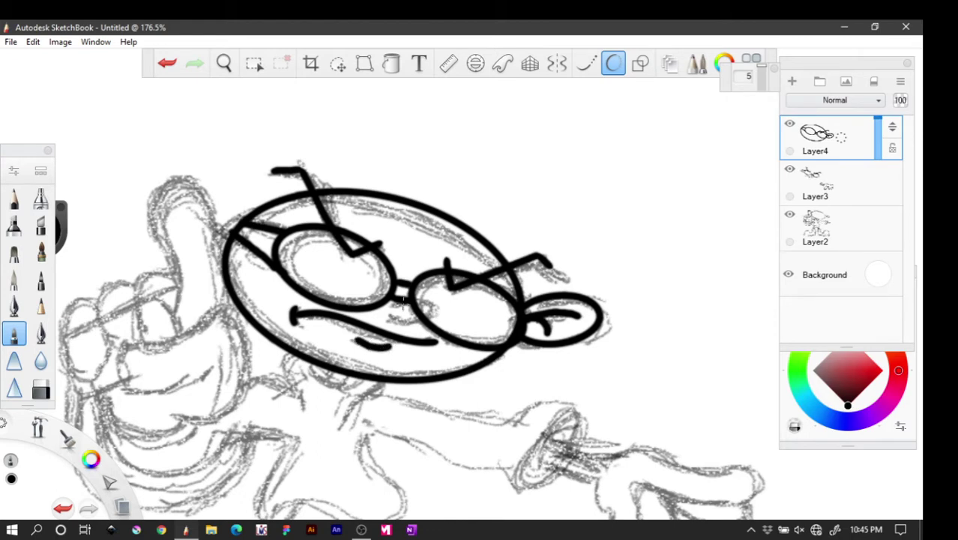
mouse_move(398, 303)
left_mouse_down()
mouse_move(438, 300)
mouse_move(424, 316)
mouse_move(401, 316)
left_mouse_up()
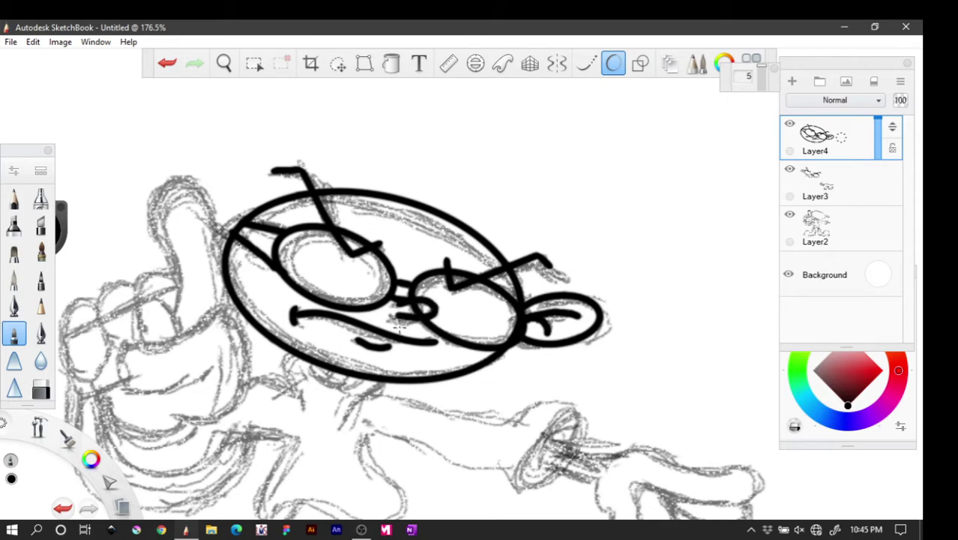
key("ctrl+z")
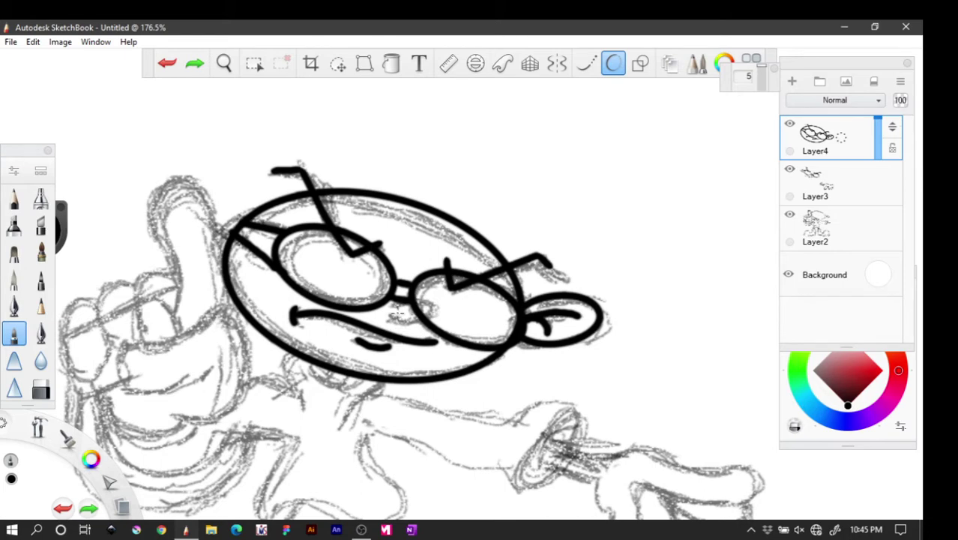
mouse_move(394, 304)
left_mouse_down()
mouse_move(425, 300)
mouse_move(429, 320)
mouse_move(389, 309)
mouse_move(388, 324)
left_mouse_up()
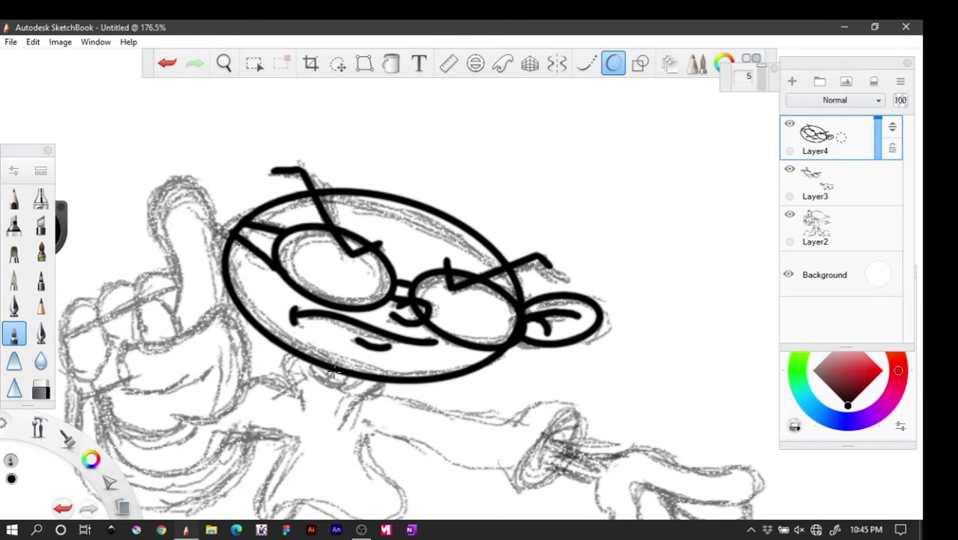
Ink the rounded striped shape beneath the chin and the curved collar edges on both sides of it
mouse_move(328, 372)
left_mouse_down()
mouse_move(320, 394)
mouse_move(334, 393)
left_mouse_up()
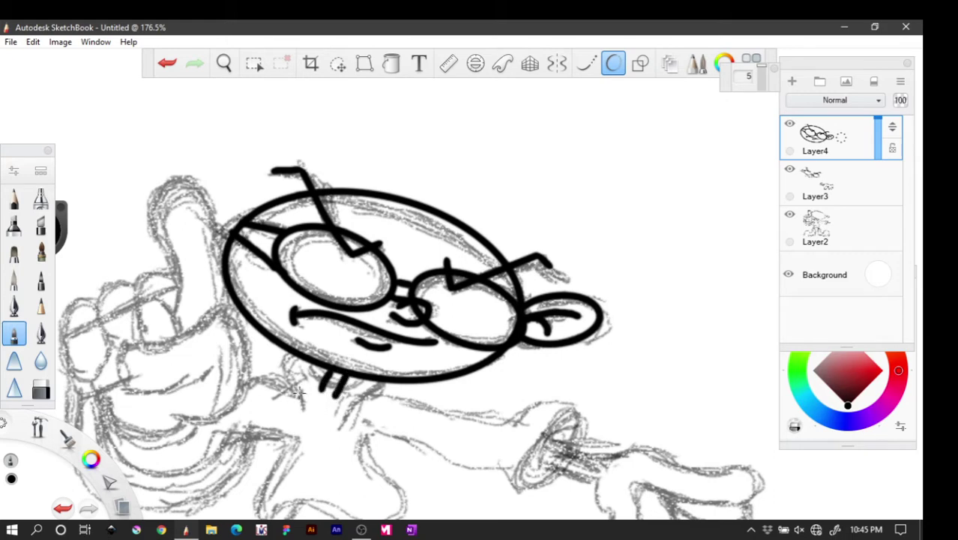
mouse_move(313, 371)
left_mouse_down()
mouse_move(309, 394)
mouse_move(341, 403)
mouse_move(357, 382)
left_mouse_up()
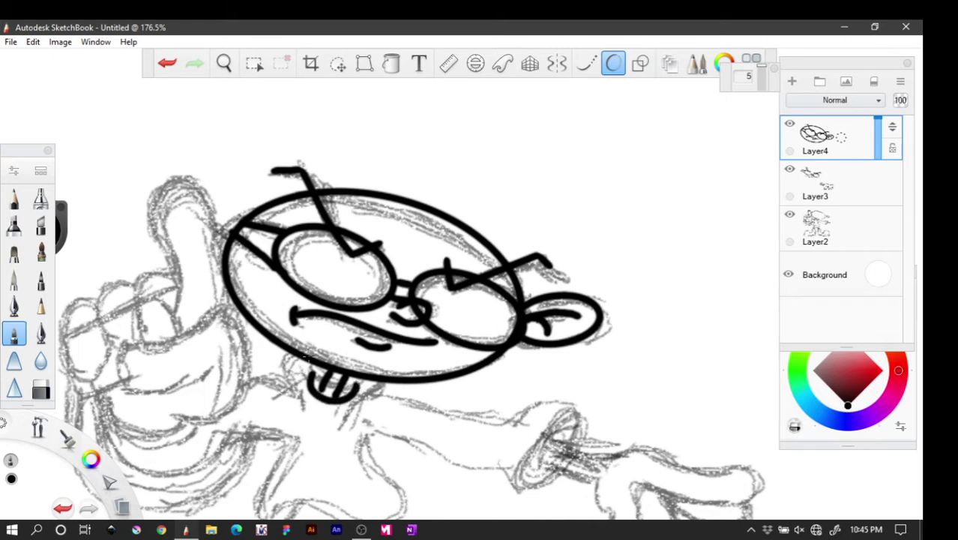
mouse_move(299, 355)
left_mouse_down()
mouse_move(282, 361)
mouse_move(297, 398)
left_mouse_up()
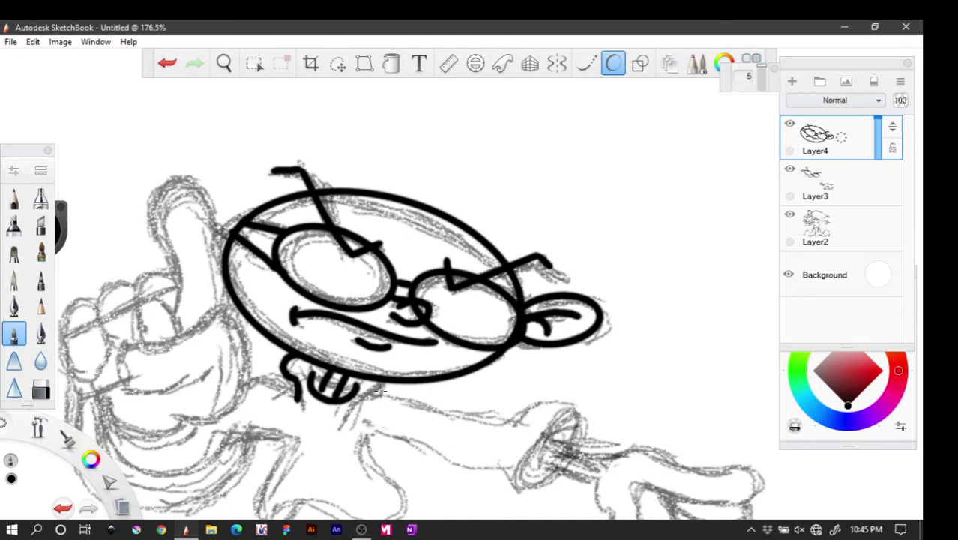
mouse_move(384, 382)
left_mouse_down()
mouse_move(358, 407)
mouse_move(356, 424)
mouse_move(385, 399)
mouse_move(489, 426)
left_mouse_up()
Try to ink the upper and lower edges of the outstretched arm, and undo the arm strokes
left_click_drag(367, 432, 461, 468)
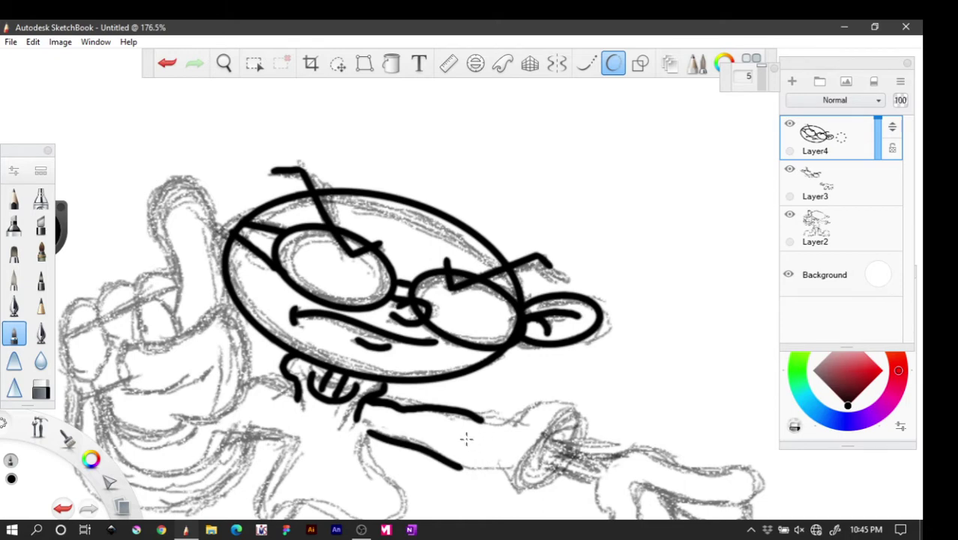
key("ctrl+z")
key("ctrl+z")
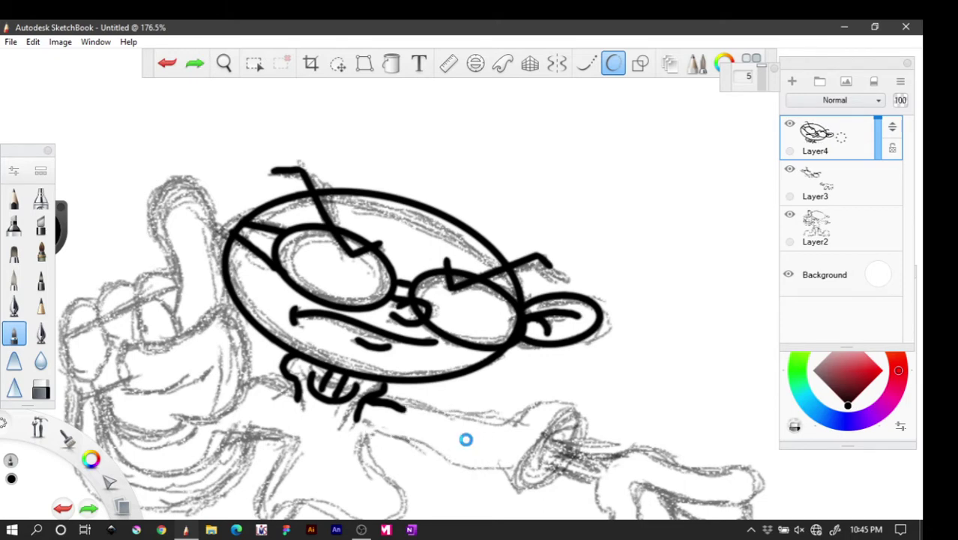
key("ctrl+z")
key("ctrl+z")
key("ctrl+z")
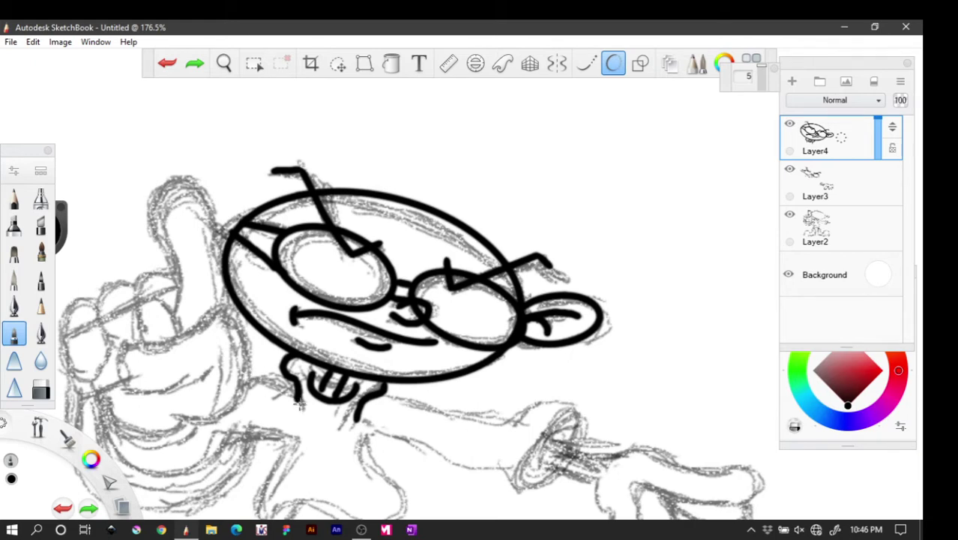
Ink the upper and lower edges of the raised arm between the collar and the hand
left_click_drag(298, 404, 246, 374)
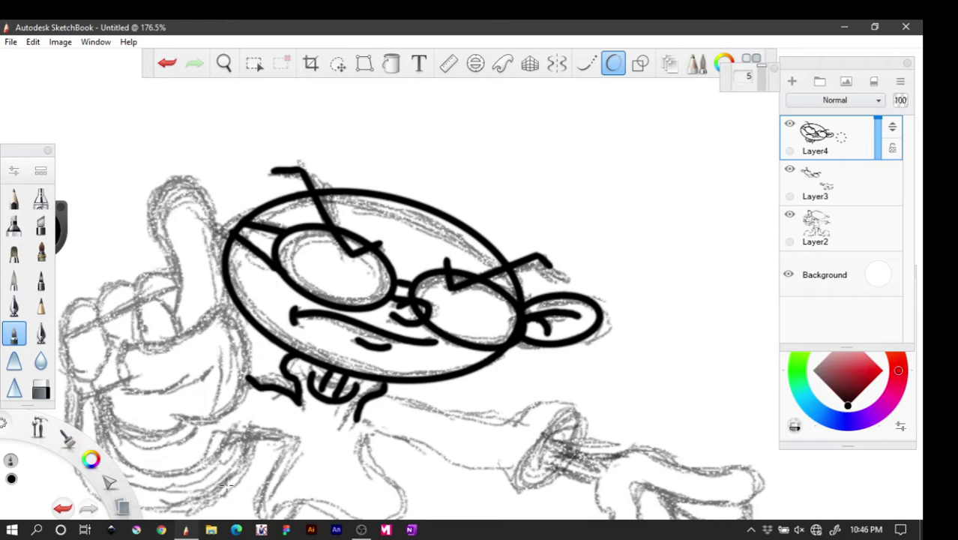
left_click(224, 63)
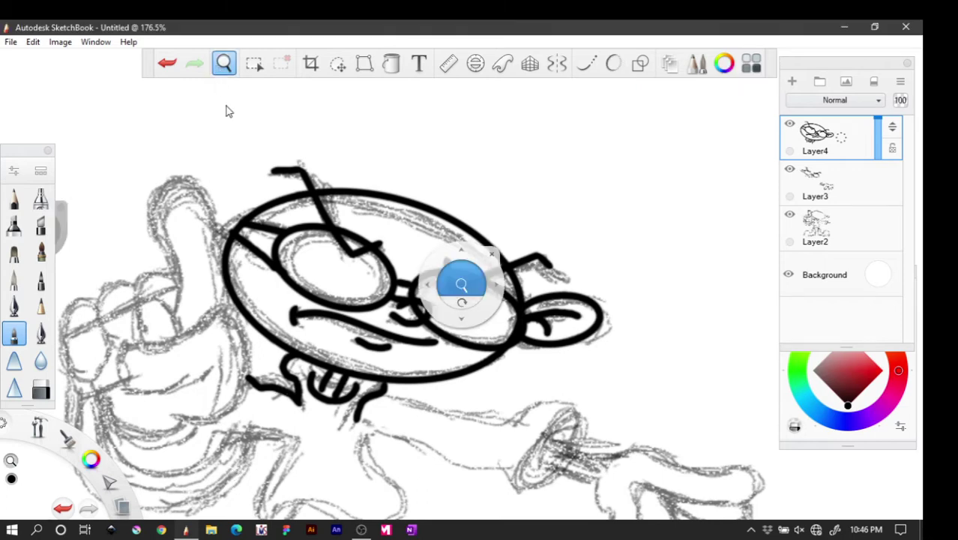
left_click_drag(229, 335, 337, 271)
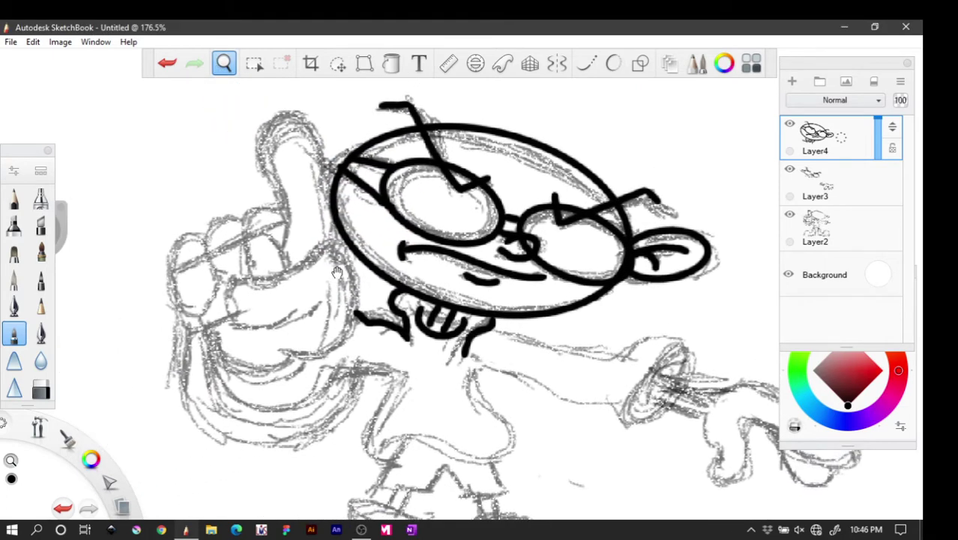
left_click(386, 232)
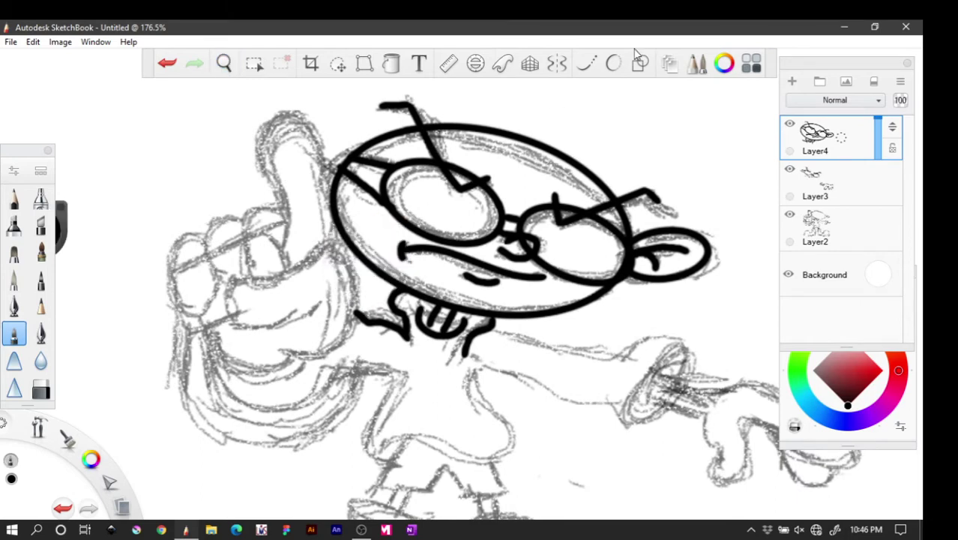
left_click(613, 63)
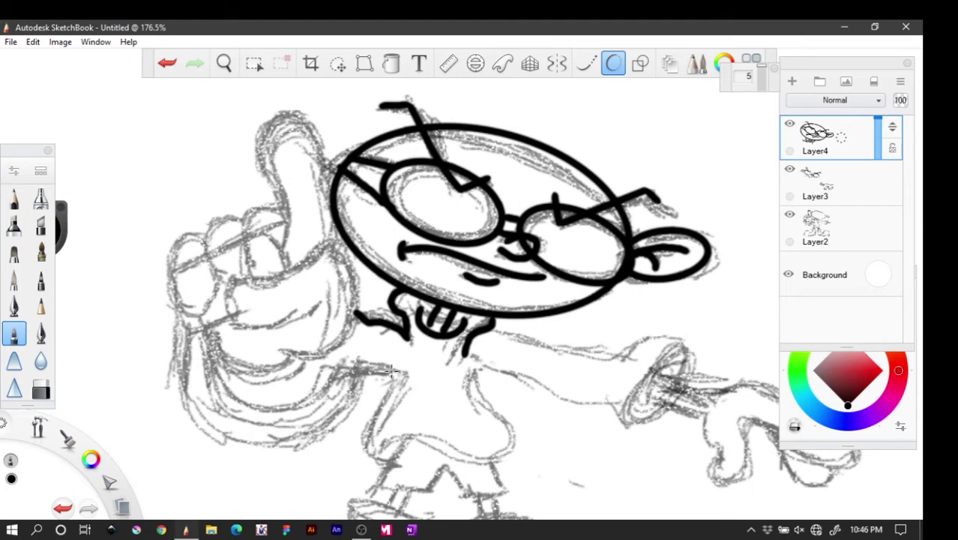
left_click_drag(391, 368, 331, 399)
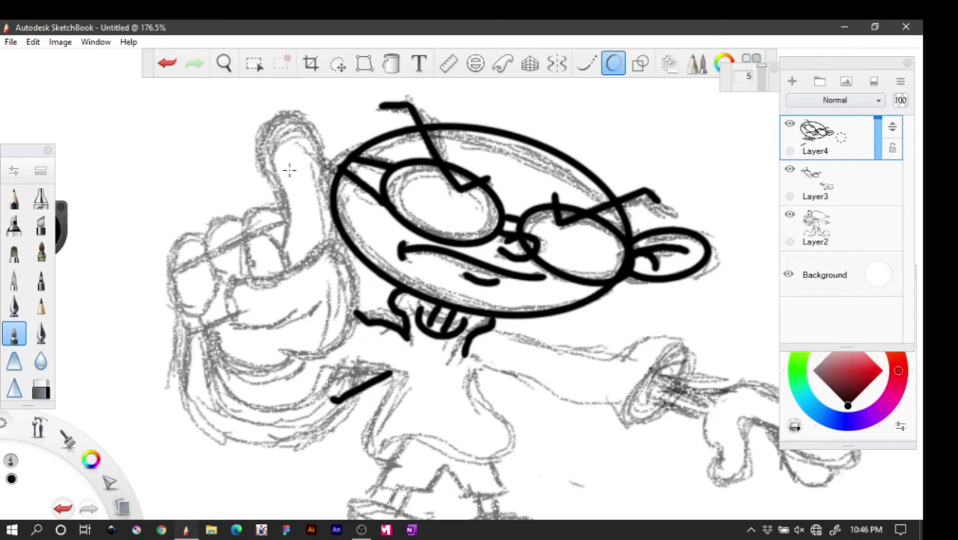
Try to ink the outline of the raised index finger, and undo both strokes
mouse_move(256, 149)
left_mouse_down()
mouse_move(265, 116)
mouse_move(289, 101)
mouse_move(322, 118)
mouse_move(315, 248)
left_mouse_up()
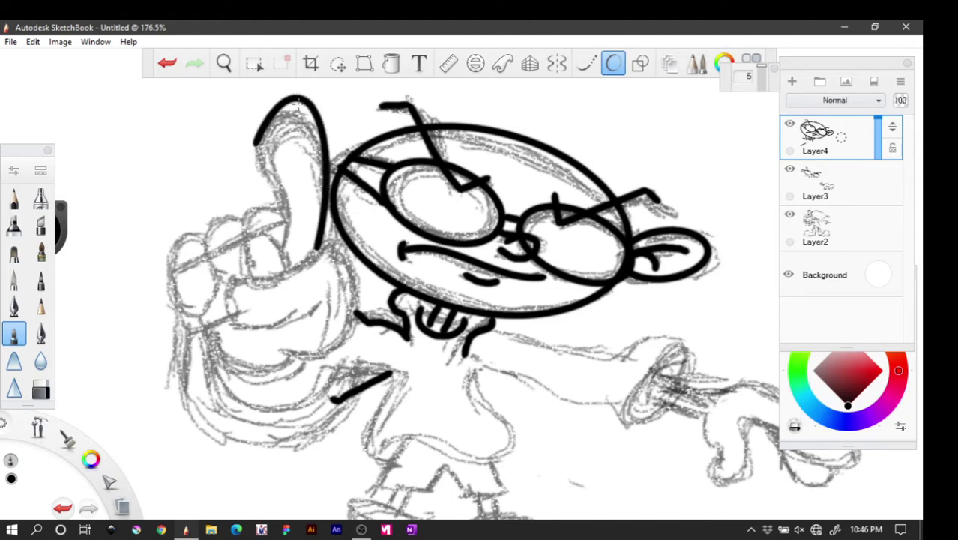
mouse_move(288, 99)
left_mouse_down()
mouse_move(259, 124)
mouse_move(255, 157)
mouse_move(273, 182)
mouse_move(281, 240)
left_mouse_up()
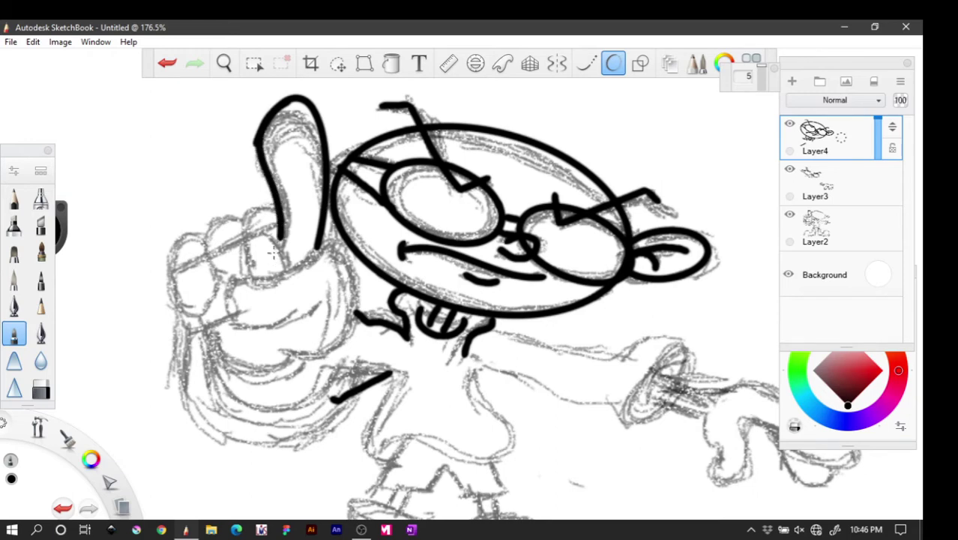
key("ctrl+z")
key("ctrl+z")
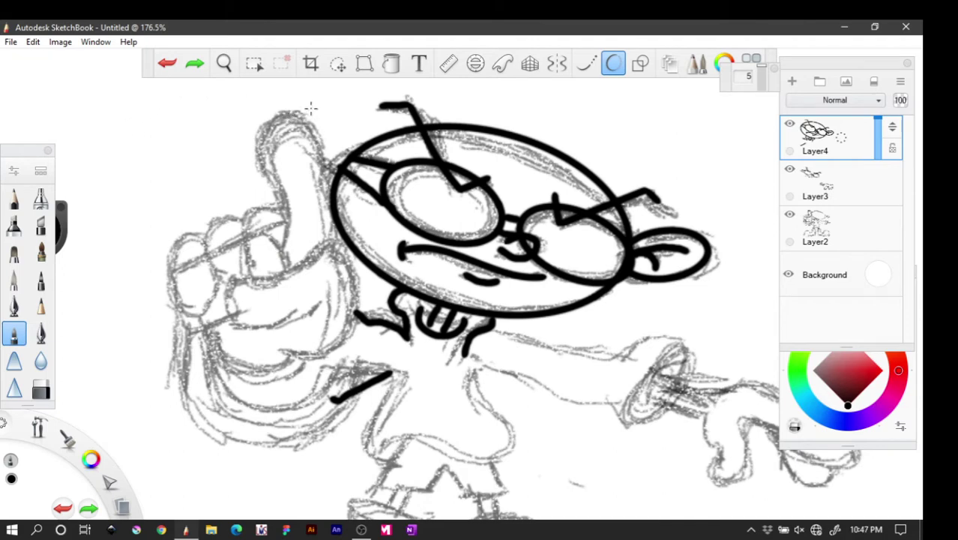
Ink the raised index finger and the three curled fingers beside it, redoing the lower end of the outermost finger
mouse_move(310, 114)
left_mouse_down()
mouse_move(332, 171)
mouse_move(327, 233)
left_mouse_up()
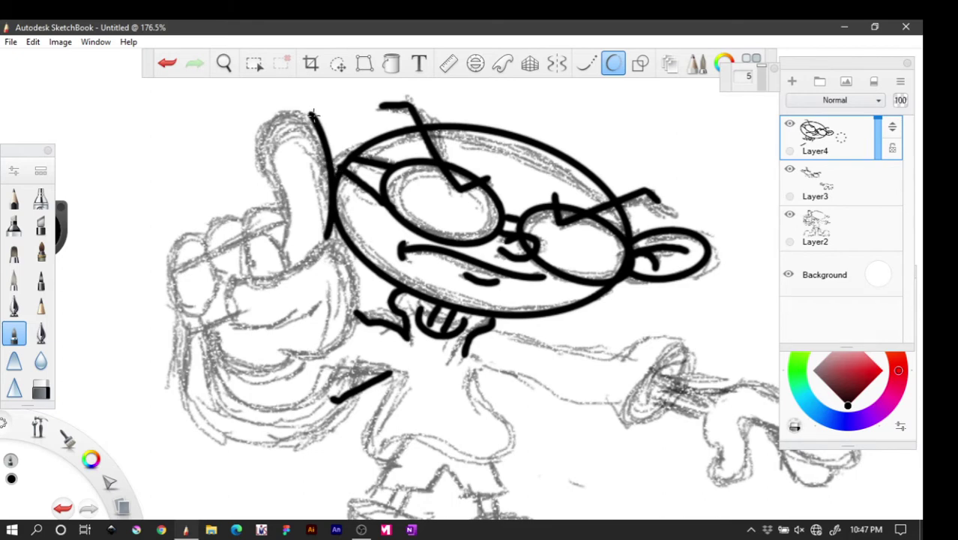
mouse_move(312, 114)
left_mouse_down()
mouse_move(274, 104)
mouse_move(258, 118)
mouse_move(253, 137)
mouse_move(287, 208)
mouse_move(274, 262)
mouse_move(291, 222)
mouse_move(274, 204)
mouse_move(248, 209)
mouse_move(234, 233)
mouse_move(250, 273)
left_mouse_up()
mouse_move(244, 216)
left_mouse_down()
mouse_move(218, 211)
mouse_move(203, 227)
mouse_move(222, 277)
left_mouse_up()
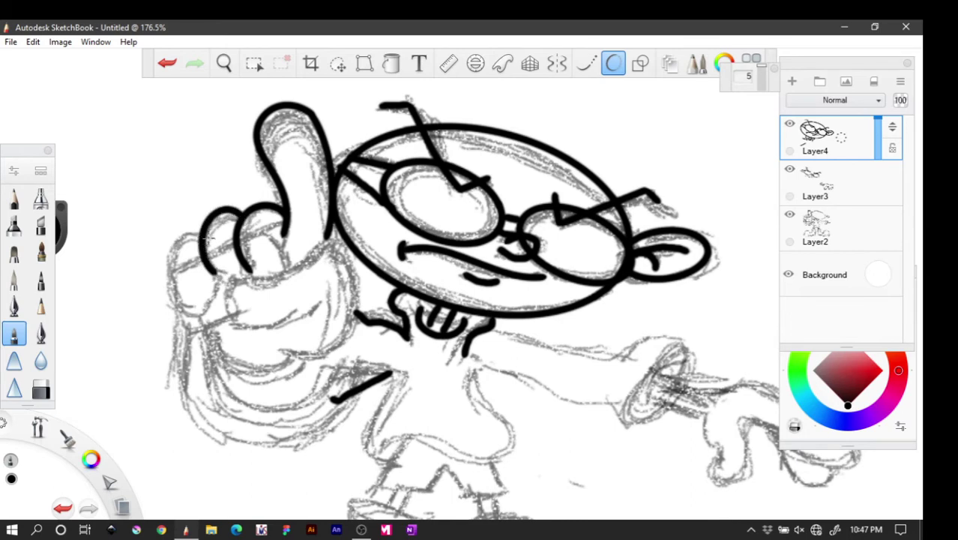
mouse_move(201, 231)
left_mouse_down()
mouse_move(162, 239)
mouse_move(153, 264)
mouse_move(177, 306)
mouse_move(208, 300)
left_mouse_up()
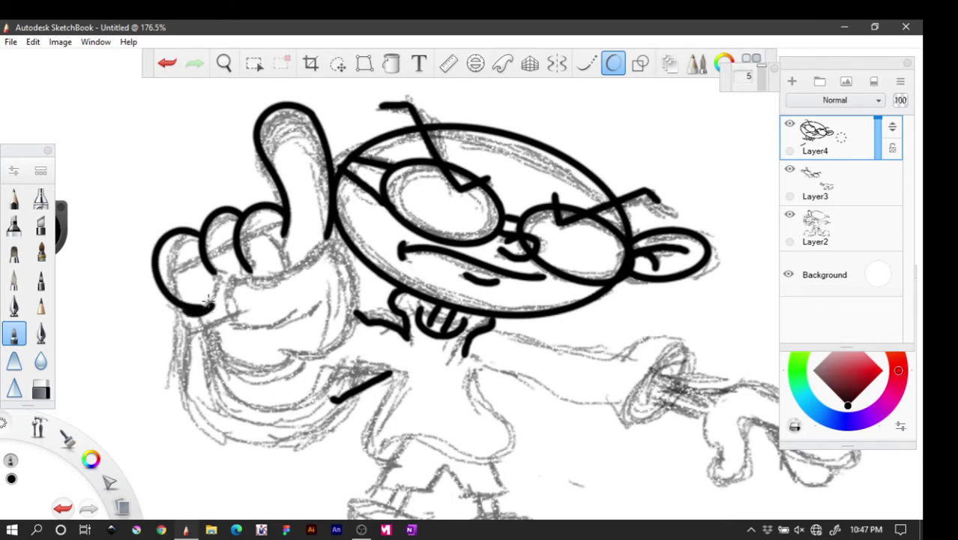
key("ctrl+z")
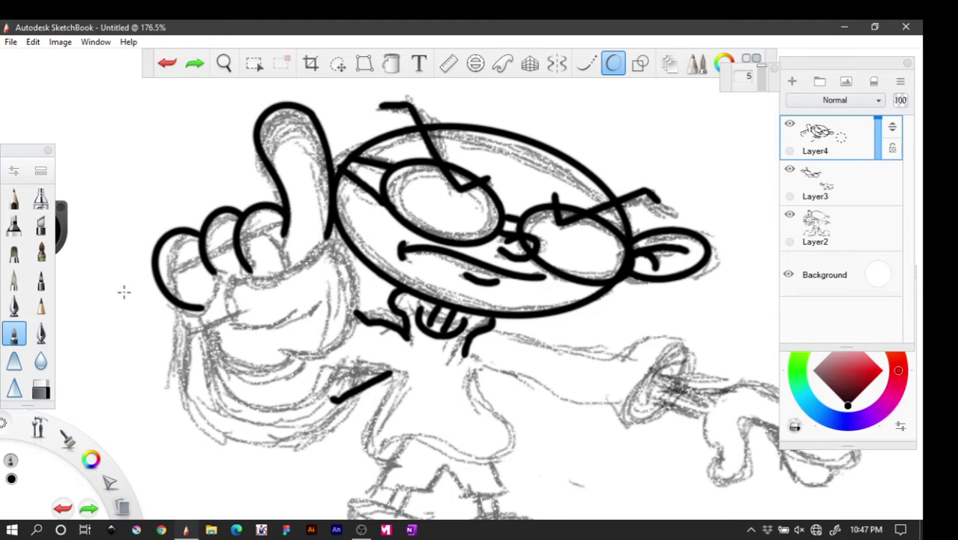
mouse_move(209, 275)
left_mouse_down()
mouse_move(215, 292)
mouse_move(197, 313)
left_mouse_up()
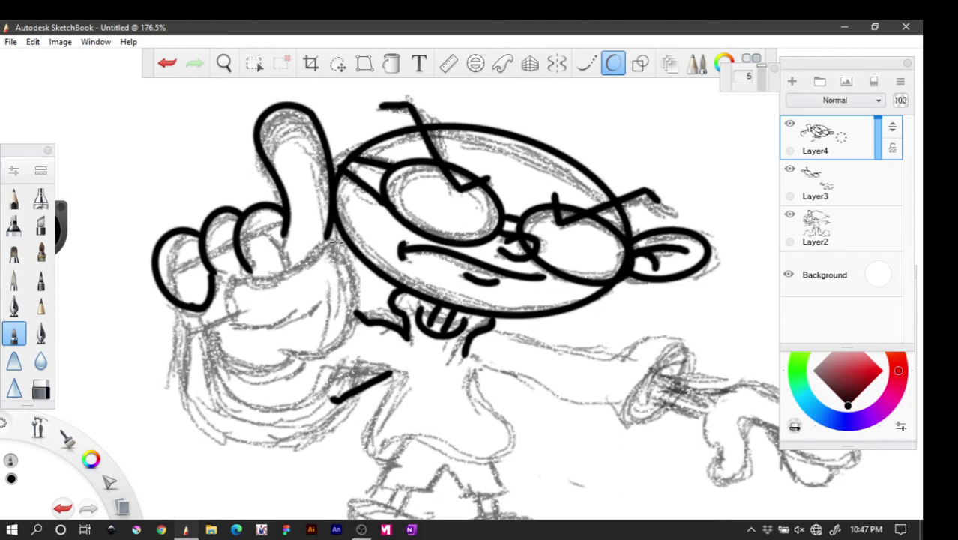
Ink the folded thumb, the rounded palm outline and the short lines closing the gaps between the curled fingers and thumb
mouse_move(335, 239)
left_mouse_down()
mouse_move(292, 262)
mouse_move(233, 270)
mouse_move(218, 283)
mouse_move(219, 299)
mouse_move(226, 316)
mouse_move(271, 331)
mouse_move(298, 323)
mouse_move(322, 294)
left_mouse_up()
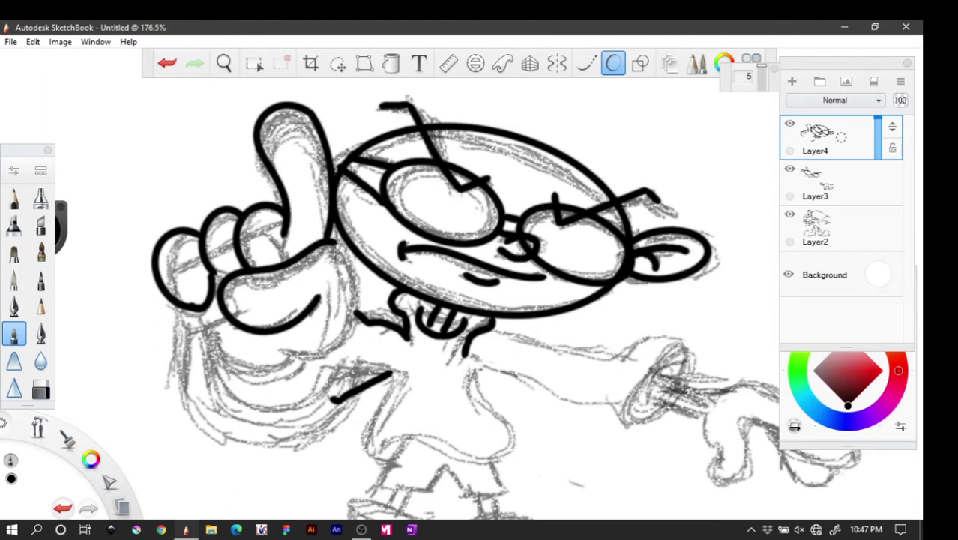
mouse_move(334, 243)
left_mouse_down()
mouse_move(353, 286)
mouse_move(351, 321)
mouse_move(330, 352)
mouse_move(267, 354)
left_mouse_up()
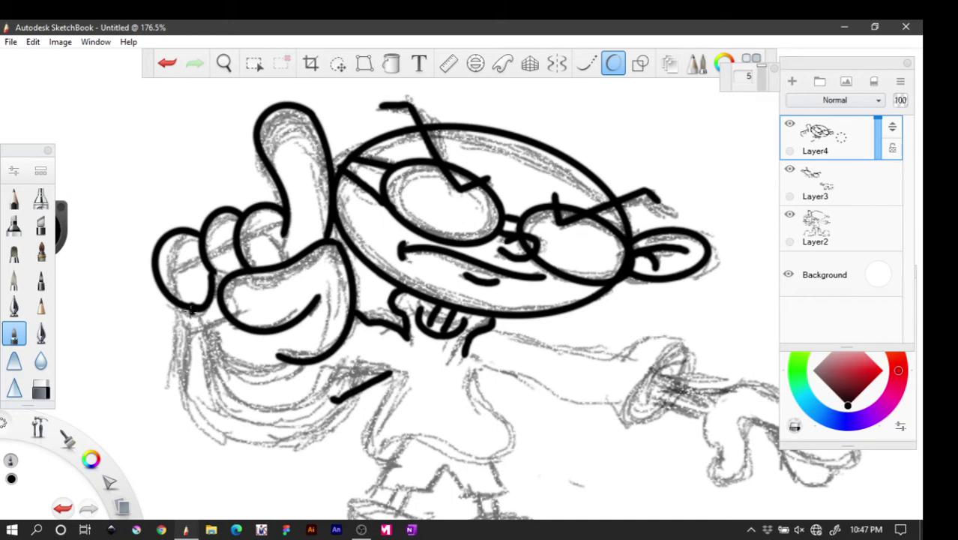
mouse_move(190, 309)
left_mouse_down()
mouse_move(196, 346)
mouse_move(234, 372)
mouse_move(270, 369)
mouse_move(278, 359)
mouse_move(264, 346)
left_mouse_up()
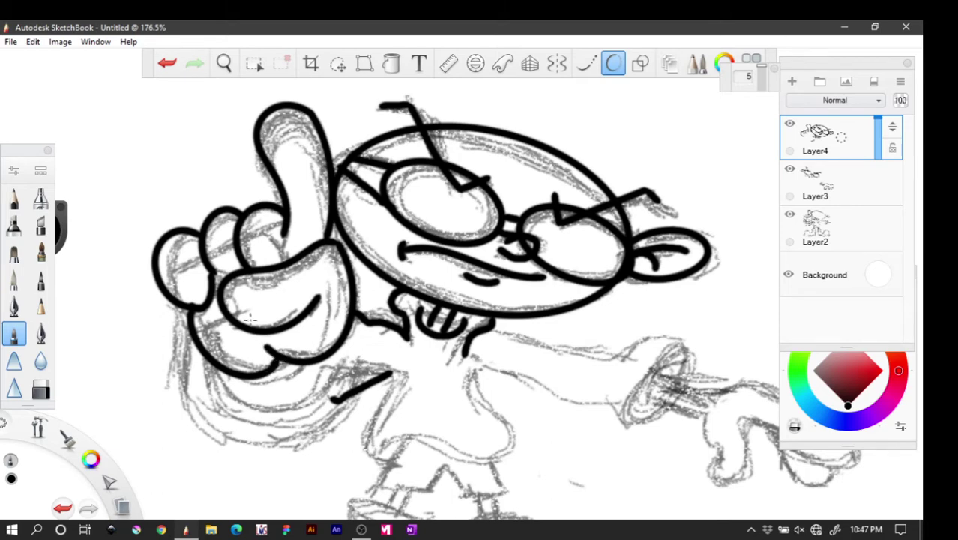
left_click_drag(210, 272, 229, 274)
left_click_drag(283, 236, 281, 260)
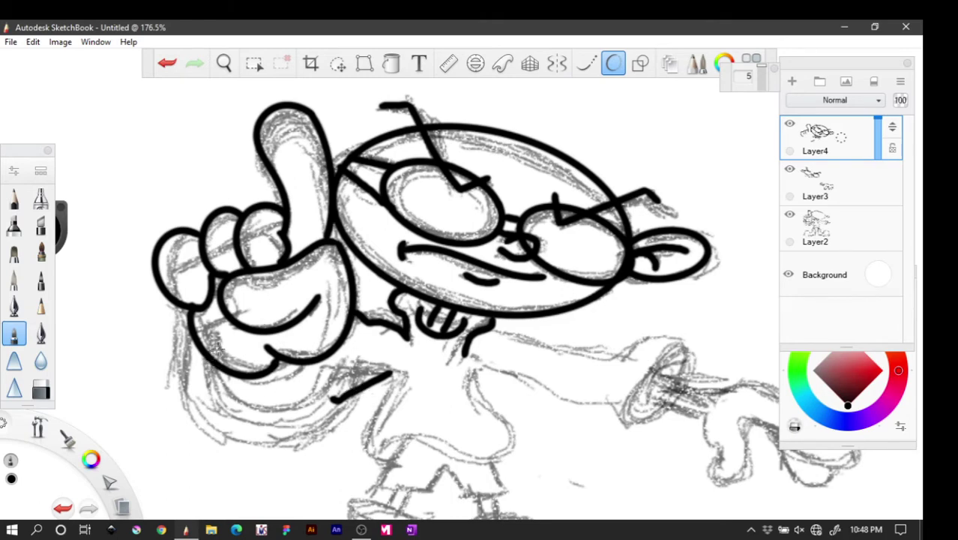
Ink the cuff's inner and outer curves below the palm, and erase the outer curve's overlapping end with the Hard Eraser at size 5.9
mouse_move(207, 355)
left_mouse_down()
mouse_move(240, 400)
mouse_move(271, 410)
mouse_move(304, 405)
mouse_move(331, 353)
left_mouse_up()
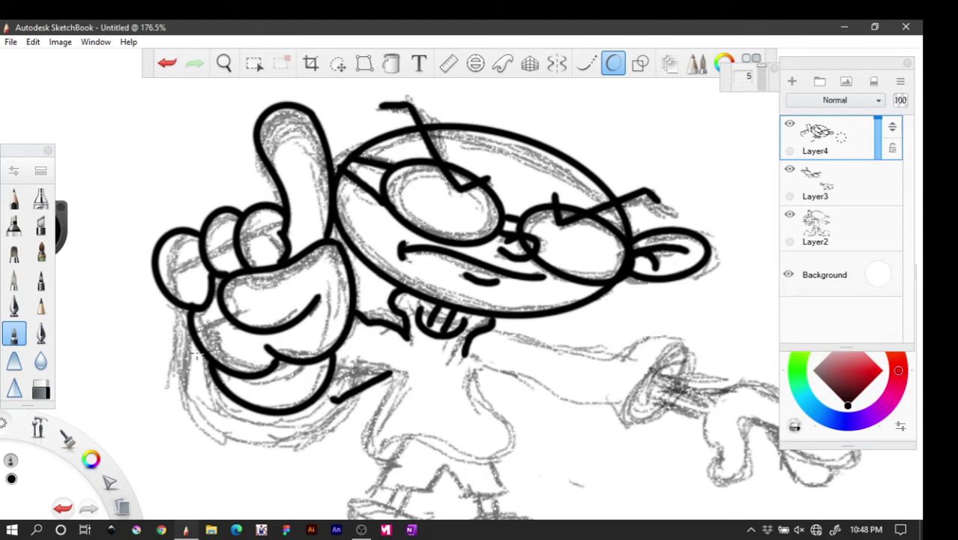
mouse_move(193, 342)
left_mouse_down()
mouse_move(207, 404)
mouse_move(237, 425)
mouse_move(301, 425)
mouse_move(319, 417)
mouse_move(346, 365)
left_mouse_up()
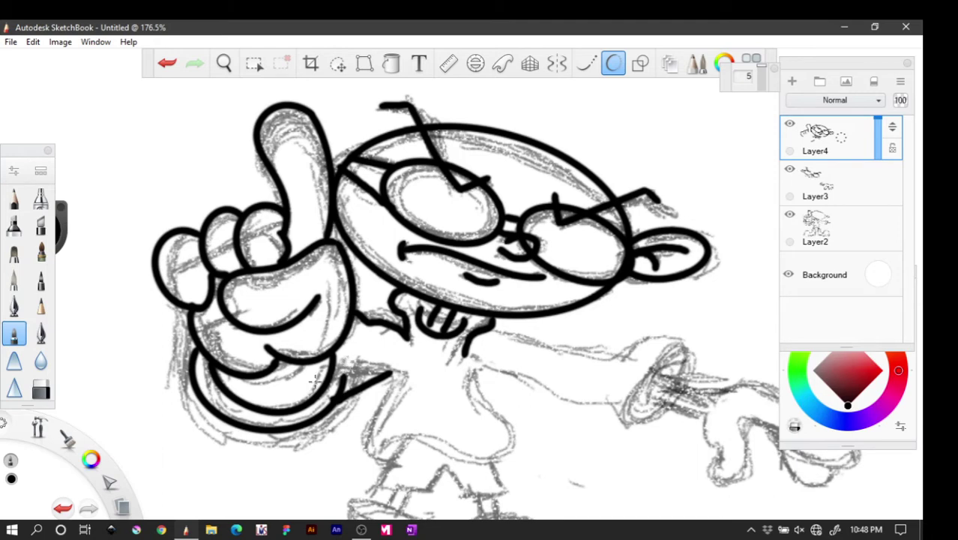
left_click(41, 387)
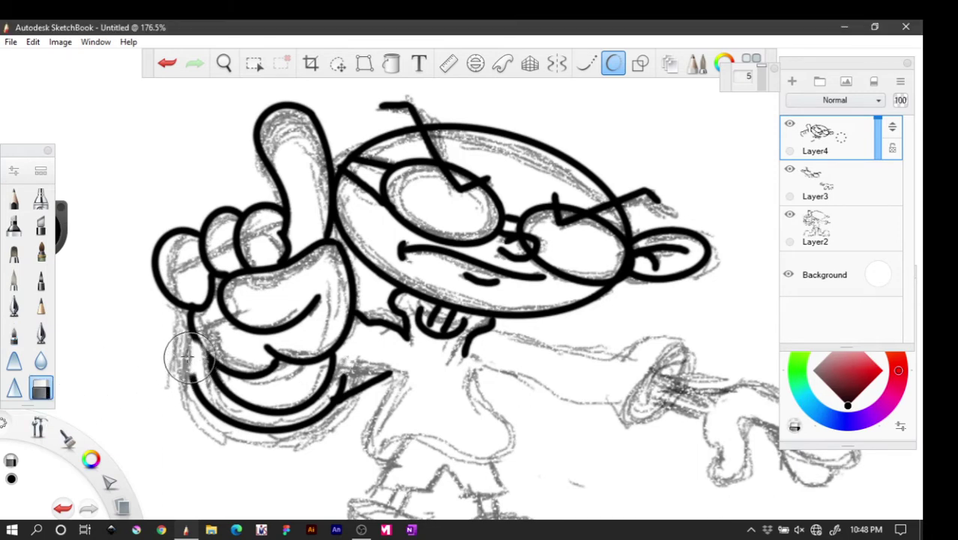
left_click(14, 171)
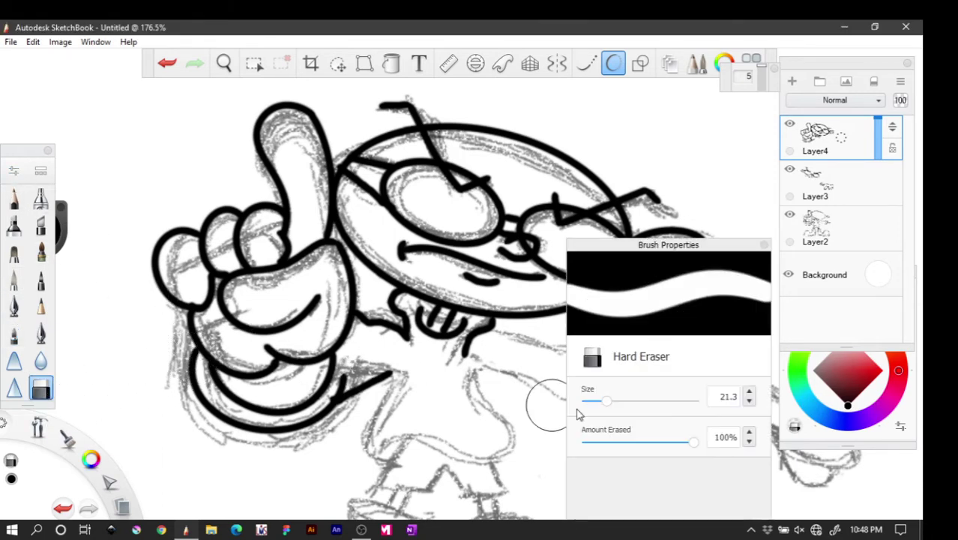
left_click_drag(607, 402, 589, 401)
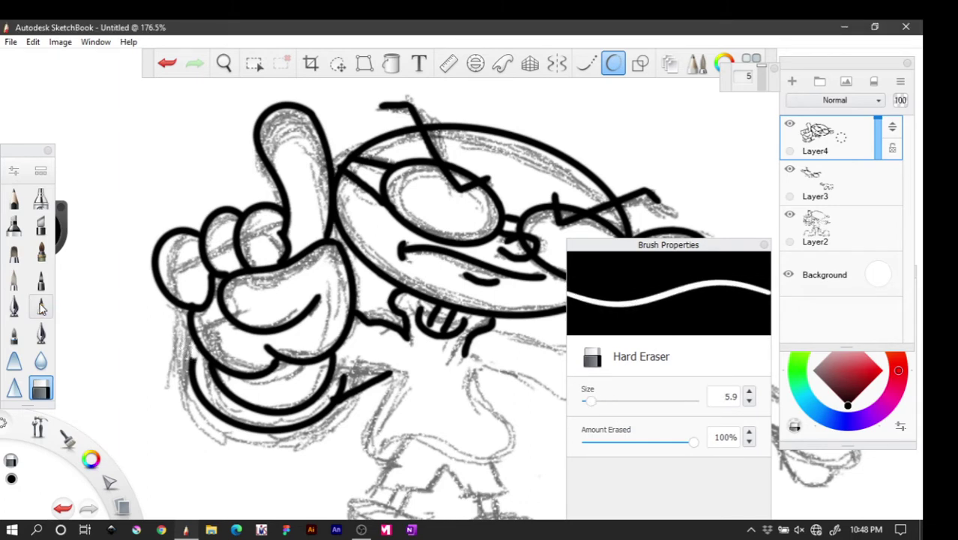
Re-ink the outer cuff curve's end up to the palm with the Manga Brush Pen, and close the brush properties
left_click(14, 336)
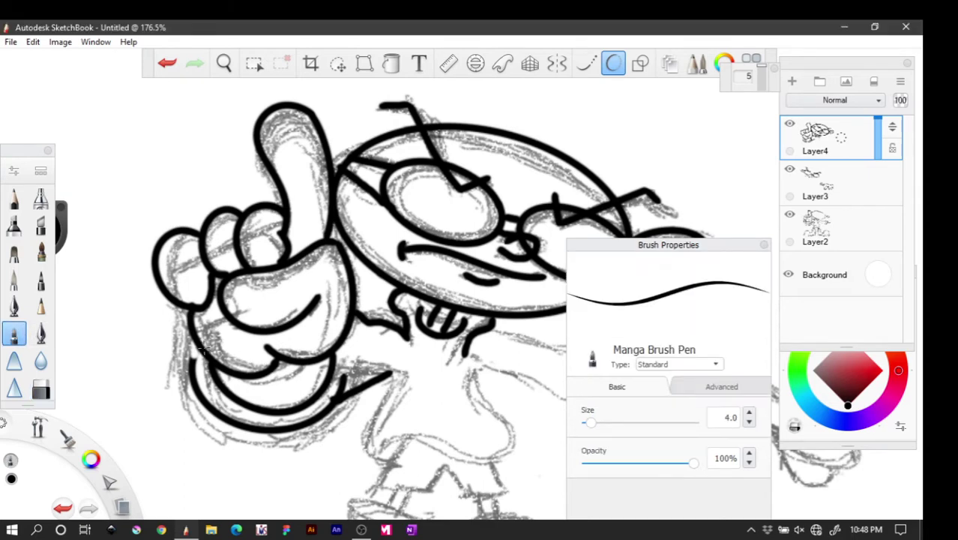
left_click_drag(187, 378, 192, 350)
key("ctrl+z")
left_click_drag(196, 343, 202, 339)
left_click(223, 63)
left_click_drag(513, 318, 439, 245)
left_click(761, 245)
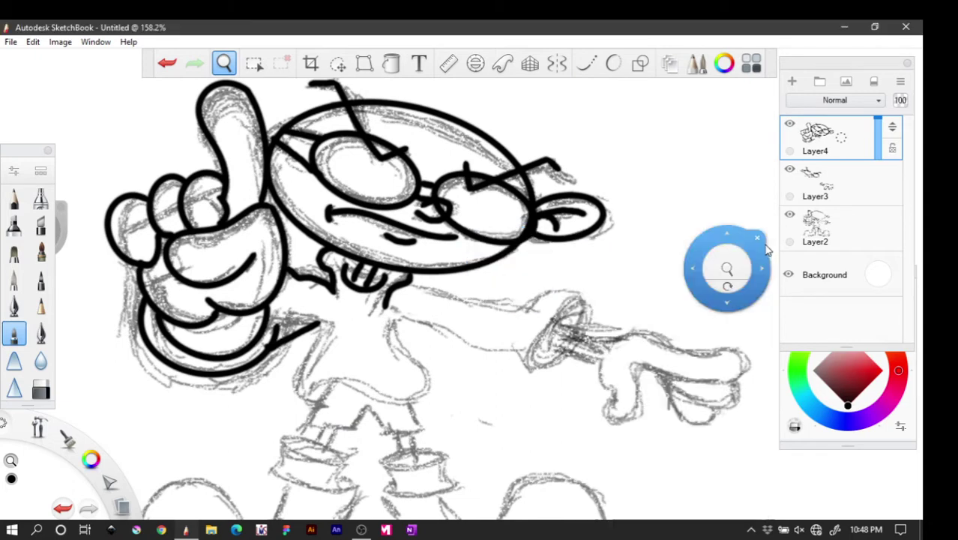
Turn on Predictive Stroke at 5 and ink the shirt's short shoulder line, sides and wavy hem, plus the shorts below it
mouse_move(759, 241)
left_mouse_down()
mouse_move(642, 278)
mouse_move(478, 303)
left_mouse_up()
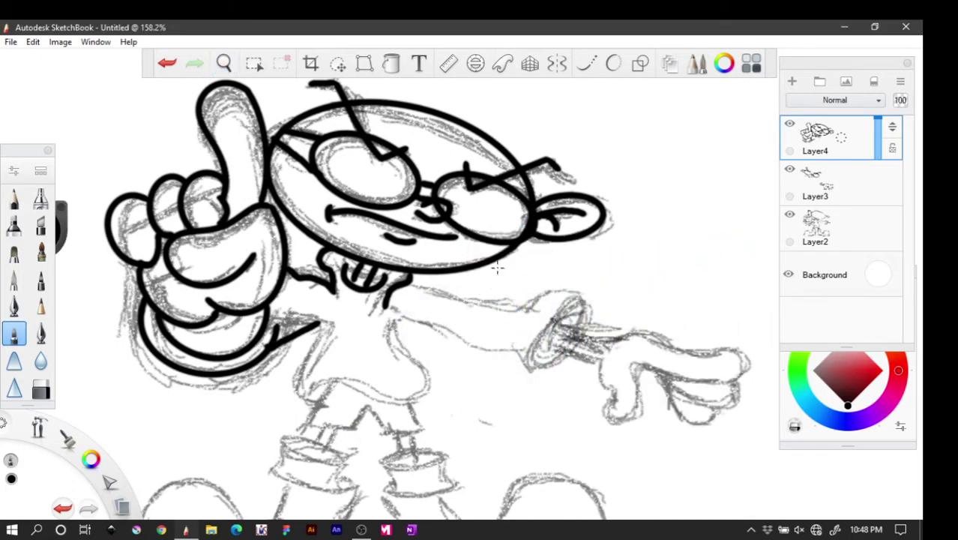
left_click(613, 63)
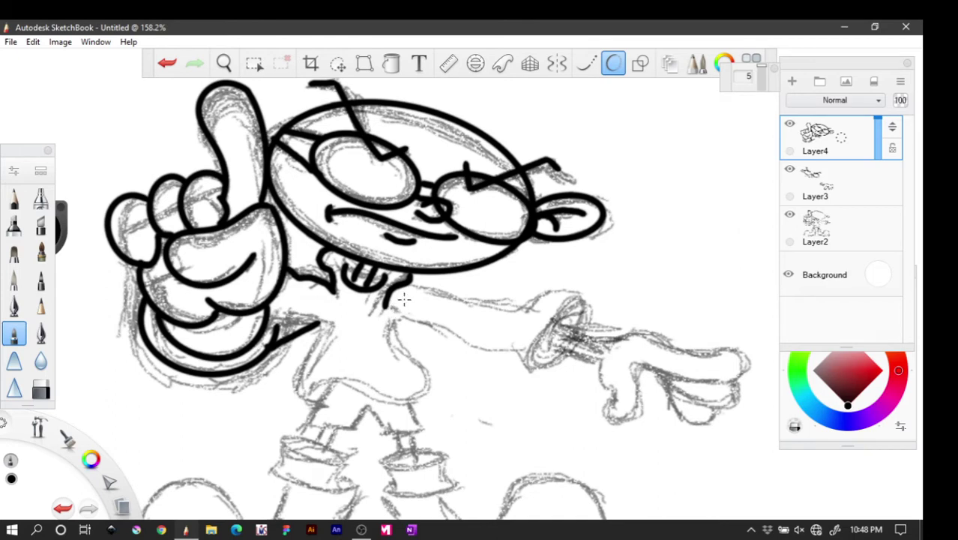
mouse_move(403, 299)
left_mouse_down()
mouse_move(386, 302)
mouse_move(407, 297)
left_mouse_up()
key("ctrl+z")
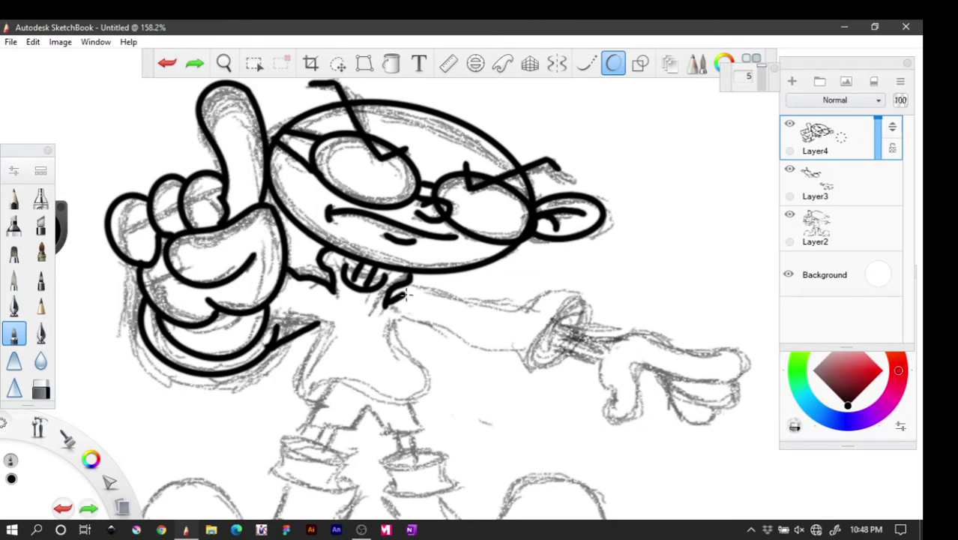
key("ctrl+z")
mouse_move(396, 290)
left_mouse_down()
mouse_move(419, 318)
mouse_move(406, 335)
mouse_move(390, 338)
mouse_move(391, 322)
mouse_move(428, 382)
mouse_move(425, 393)
mouse_move(315, 391)
left_mouse_up()
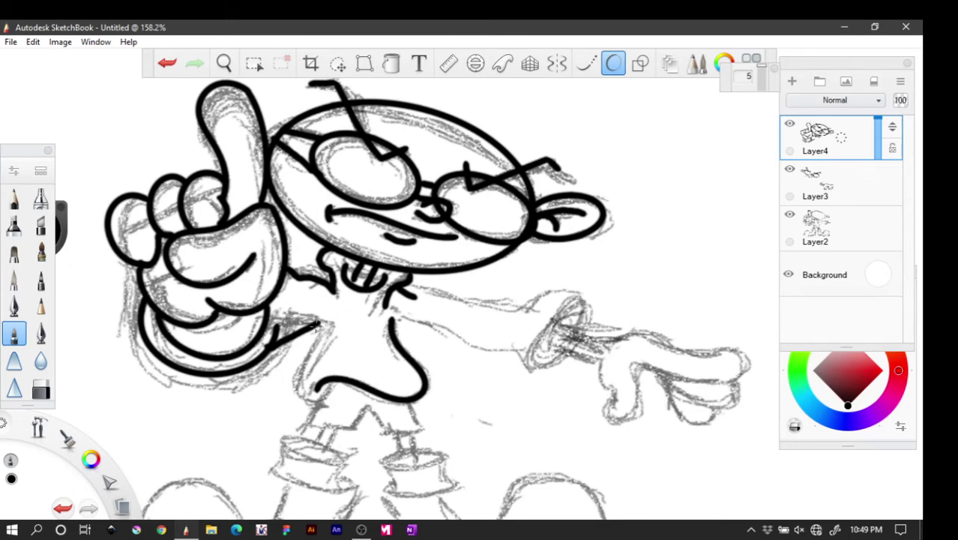
mouse_move(316, 325)
left_mouse_down()
mouse_move(332, 318)
mouse_move(296, 384)
mouse_move(313, 397)
mouse_move(332, 395)
left_mouse_up()
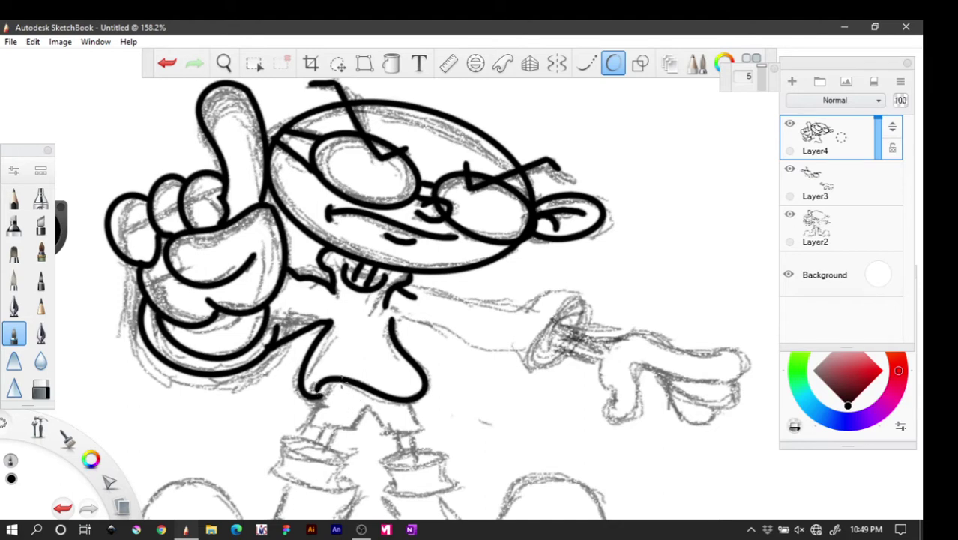
mouse_move(335, 376)
left_mouse_down()
mouse_move(307, 425)
mouse_move(356, 431)
left_mouse_up()
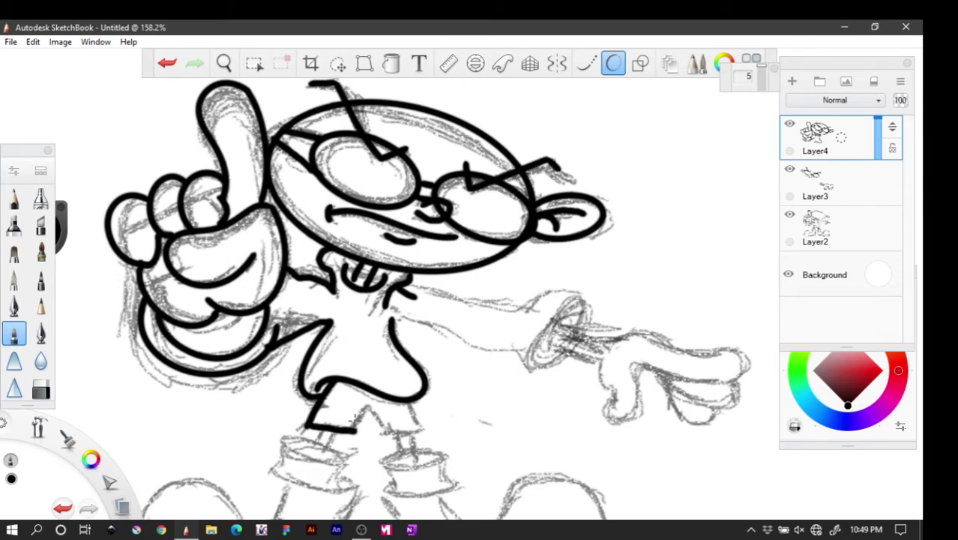
mouse_move(404, 401)
left_mouse_down()
mouse_move(422, 431)
mouse_move(383, 435)
mouse_move(368, 406)
mouse_move(357, 431)
left_mouse_up()
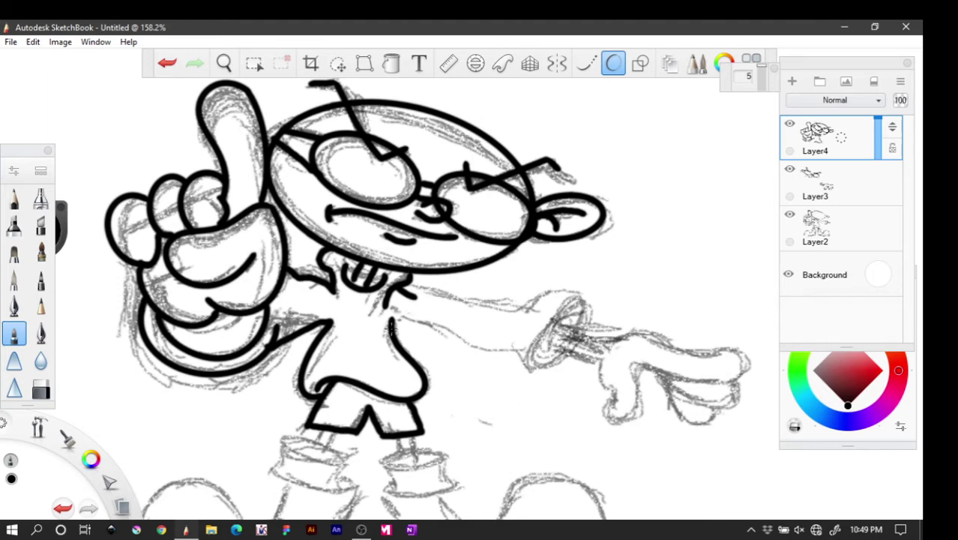
Ink the outstretched arm's sleeve with its lower and upper edges, redoing the upper one, and the flared cuff with an inner curve
left_click_drag(392, 325, 472, 343)
mouse_move(417, 298)
left_mouse_down()
mouse_move(459, 283)
mouse_move(492, 304)
left_mouse_up()
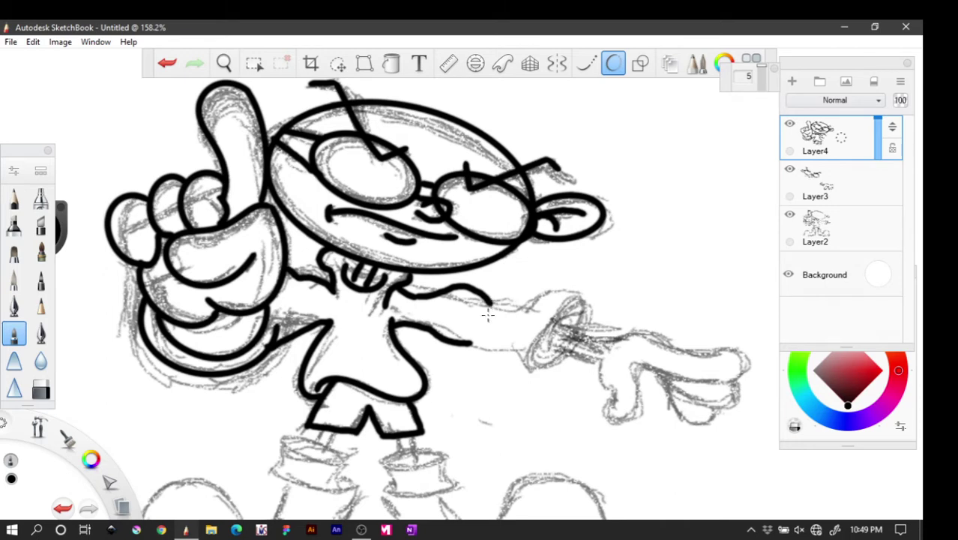
key("ctrl+z")
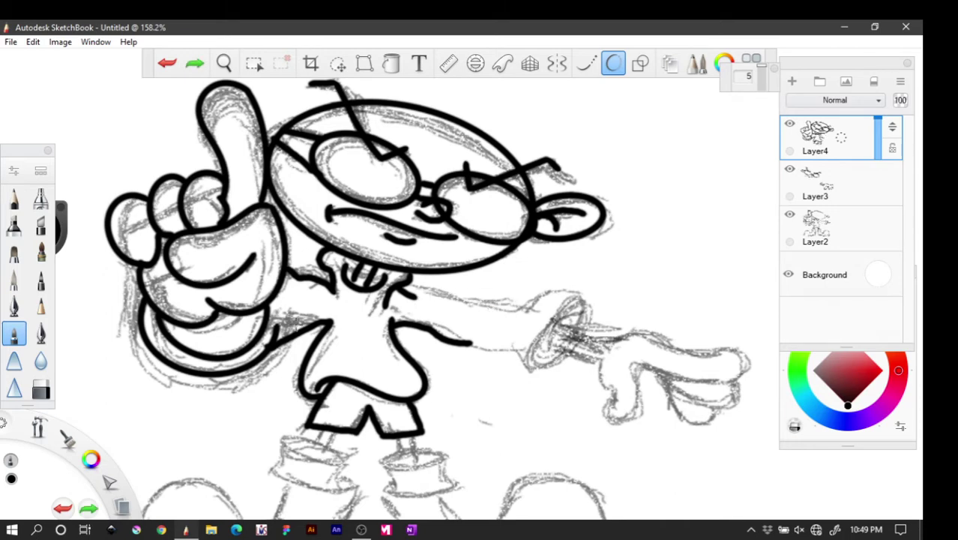
mouse_move(406, 294)
left_mouse_down()
mouse_move(425, 301)
mouse_move(449, 290)
mouse_move(428, 302)
mouse_move(483, 303)
left_mouse_up()
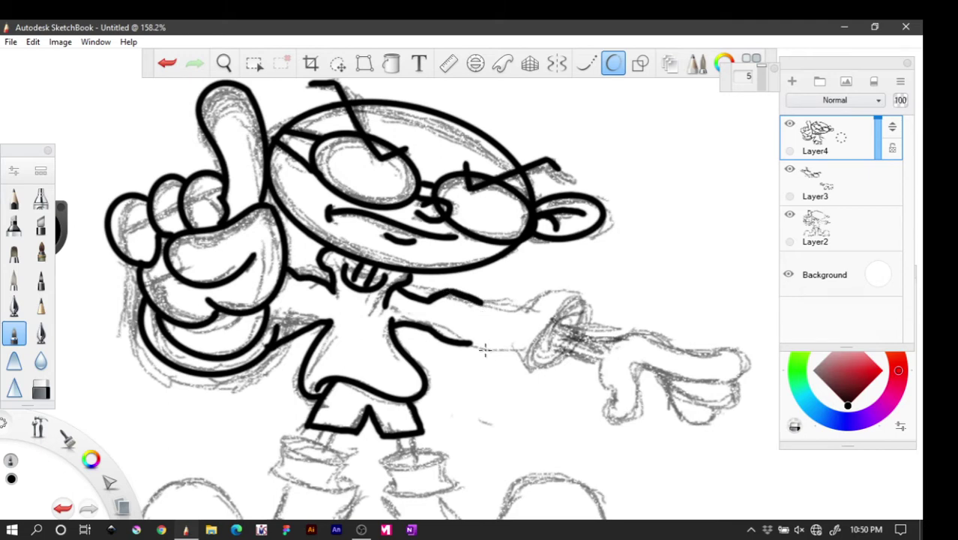
left_click_drag(472, 343, 498, 360)
left_click_drag(483, 303, 515, 295)
mouse_move(514, 294)
left_mouse_down()
mouse_move(533, 323)
mouse_move(520, 354)
mouse_move(500, 361)
left_mouse_up()
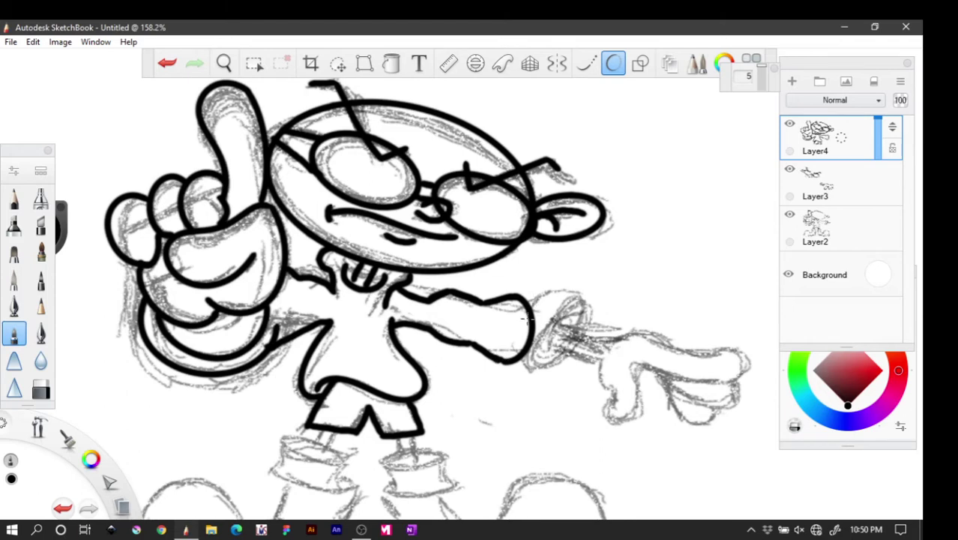
mouse_move(517, 310)
left_mouse_down()
mouse_move(496, 332)
mouse_move(514, 345)
left_mouse_up()
On Layer3, select the sketched outstretched hand with a rectangular selection and move it closer to the sleeve cuff
left_click(831, 234)
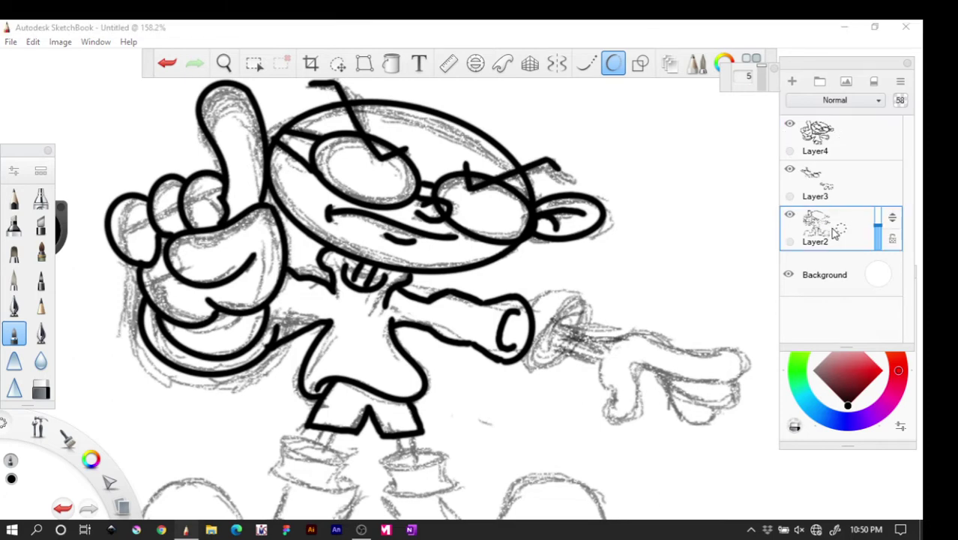
left_click(837, 187)
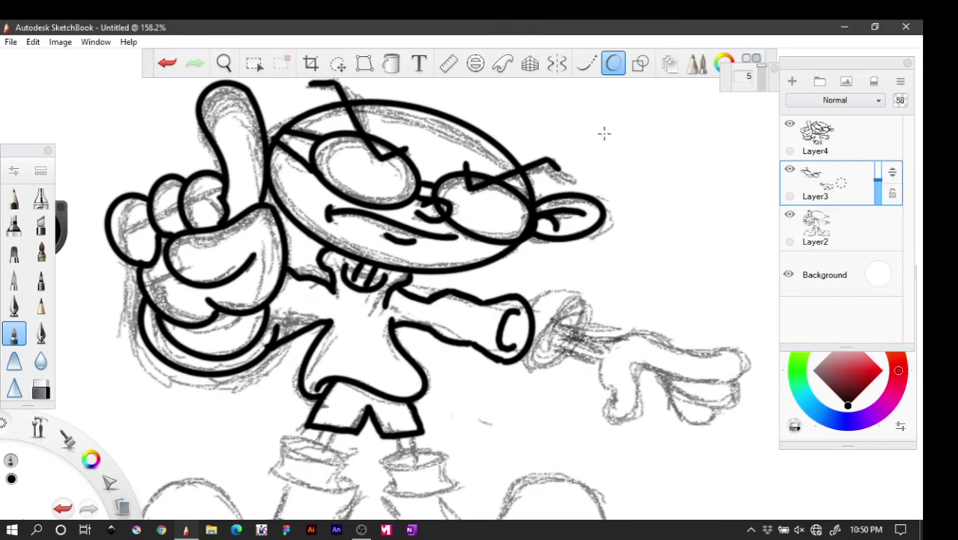
left_click(337, 63)
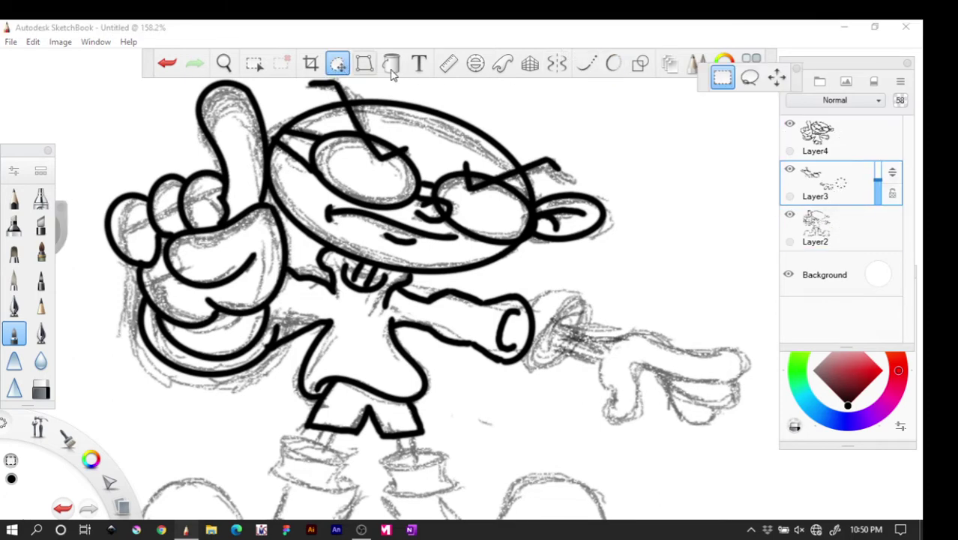
left_click_drag(603, 287, 751, 446)
left_click(699, 398)
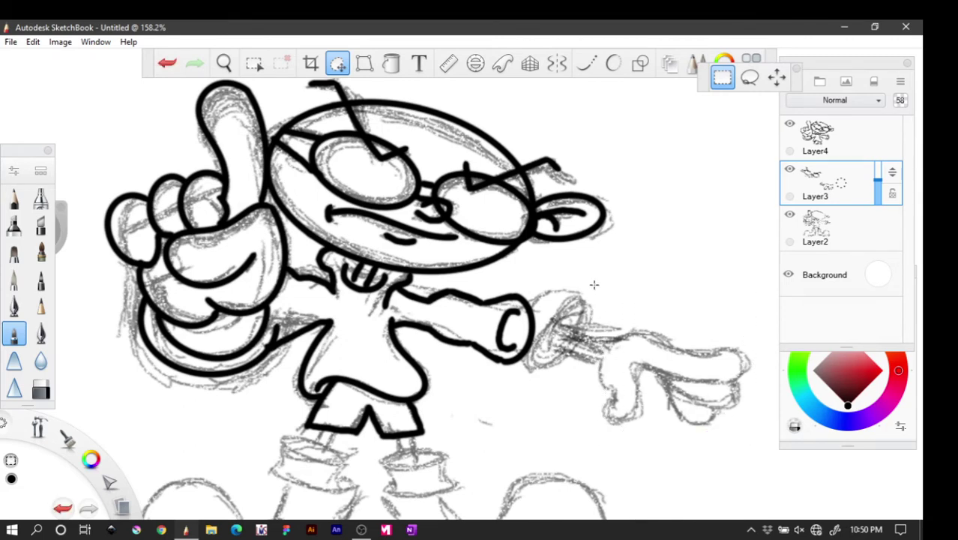
left_click_drag(592, 273, 678, 428)
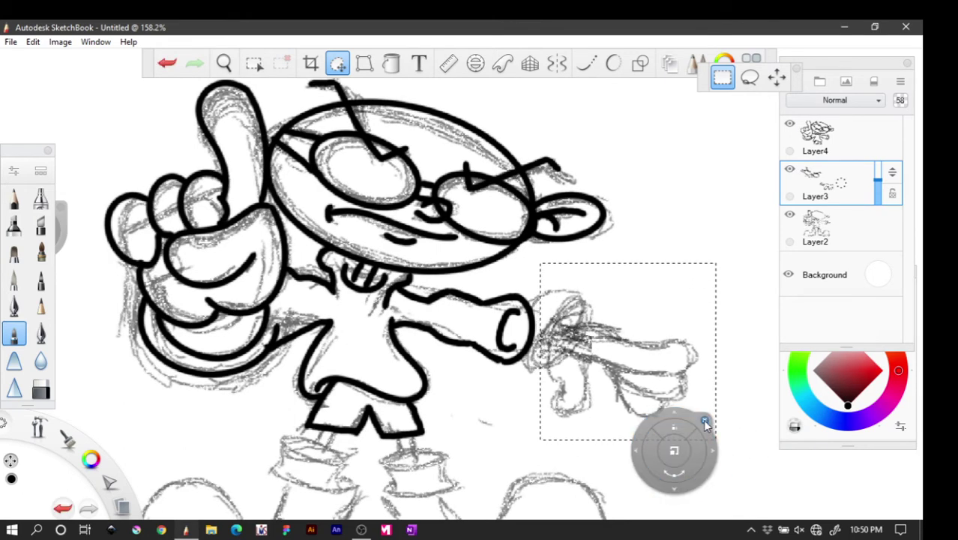
left_click(703, 426)
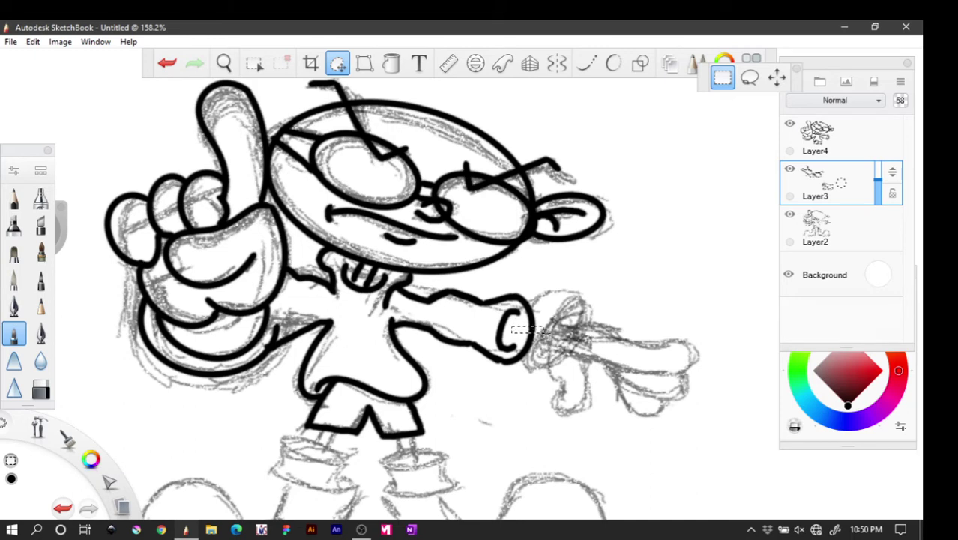
key("ctrl+z")
left_click(339, 66)
On Layer4, ink the thin wrist lines coming out of the cuff, the extended index finger and the downward thumb
left_click(845, 146)
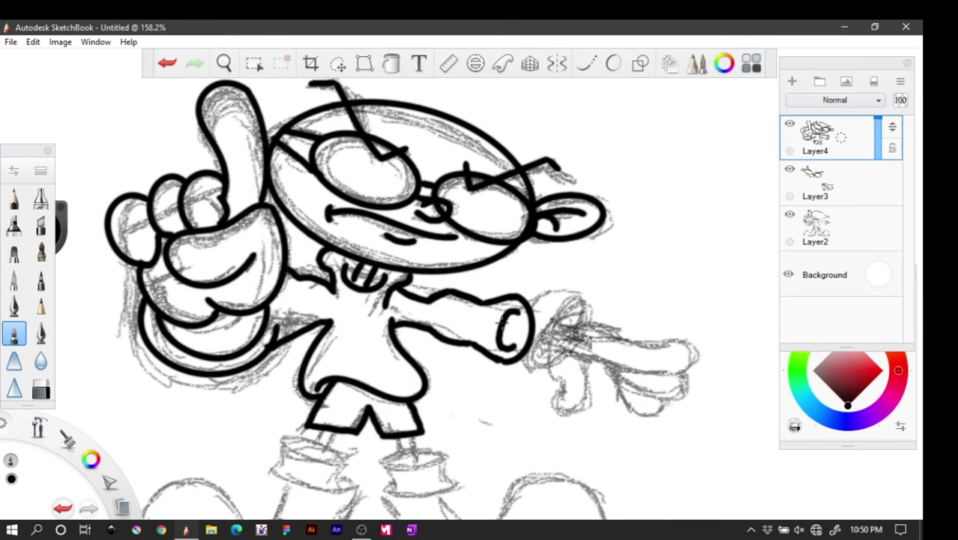
left_click_drag(500, 323, 563, 335)
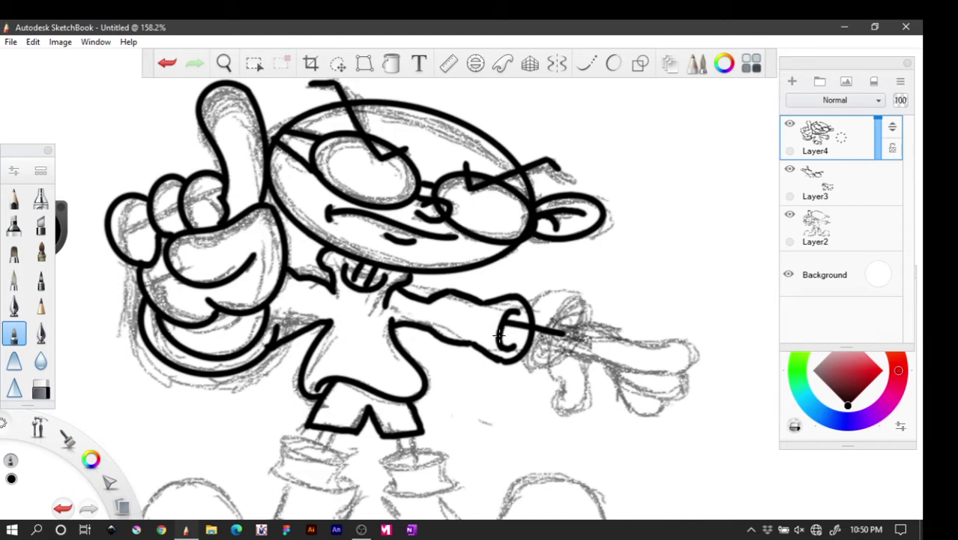
mouse_move(499, 334)
left_mouse_down()
mouse_move(550, 344)
mouse_move(590, 325)
mouse_move(631, 337)
mouse_move(685, 332)
left_mouse_up()
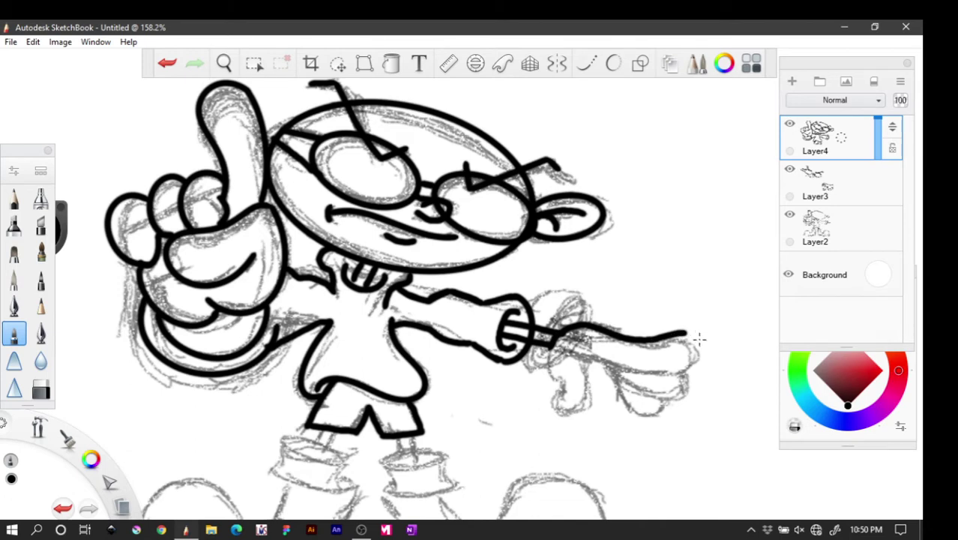
left_click(613, 63)
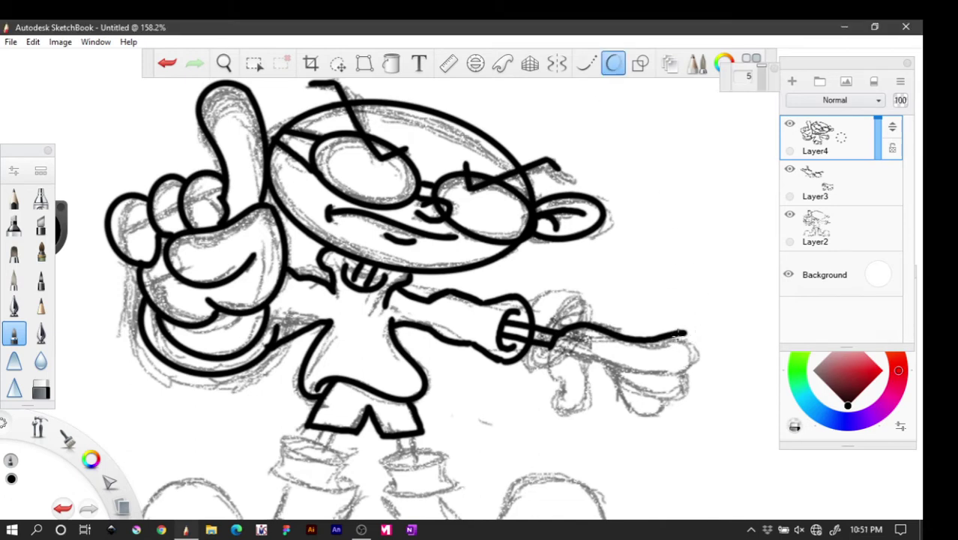
mouse_move(676, 333)
left_mouse_down()
mouse_move(697, 354)
mouse_move(674, 369)
mouse_move(592, 352)
mouse_move(576, 404)
mouse_move(553, 409)
mouse_move(554, 390)
left_mouse_up()
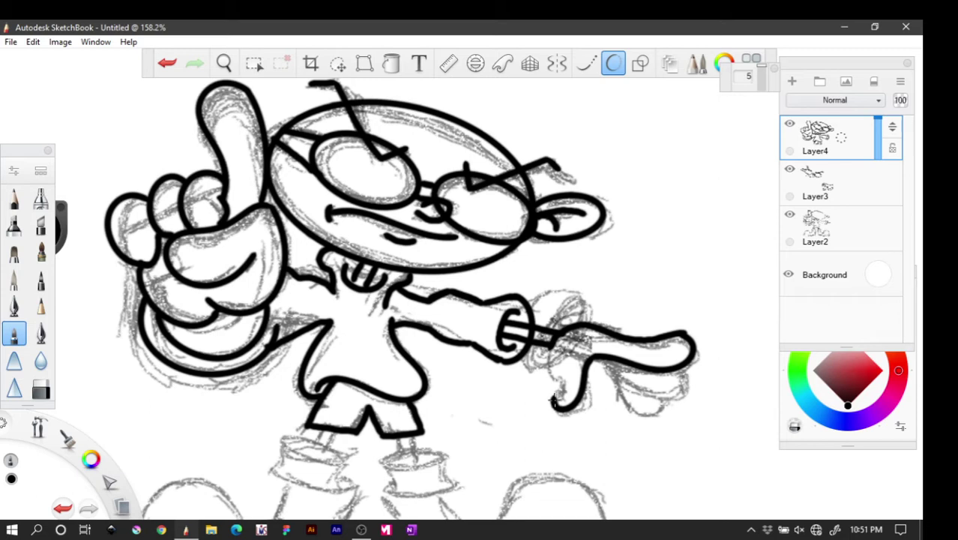
mouse_move(553, 397)
left_mouse_down()
mouse_move(562, 368)
mouse_move(544, 362)
mouse_move(556, 377)
left_mouse_up()
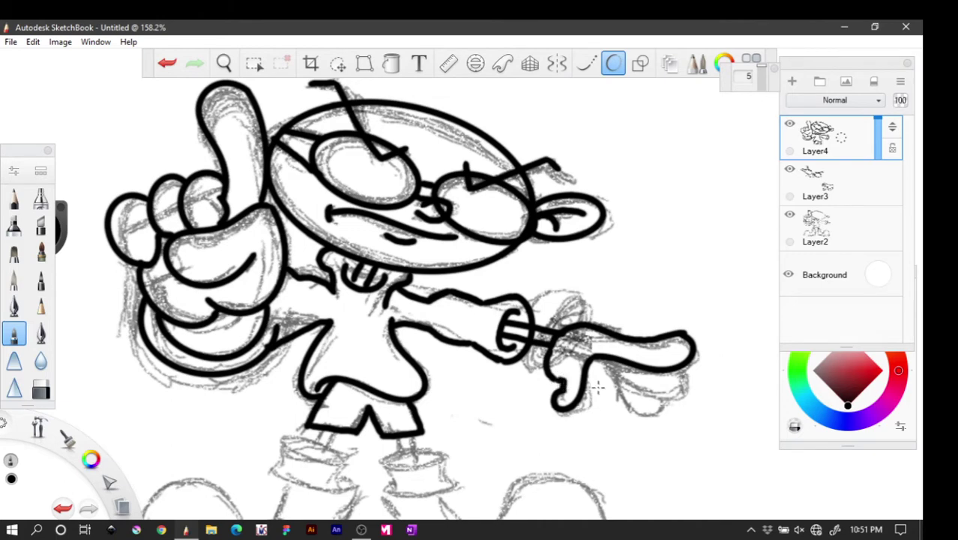
Erase and re-ink the outstretched hand's thumb with the adjoining palm edge, and ink the two fingers below the index finger
left_click(40, 388)
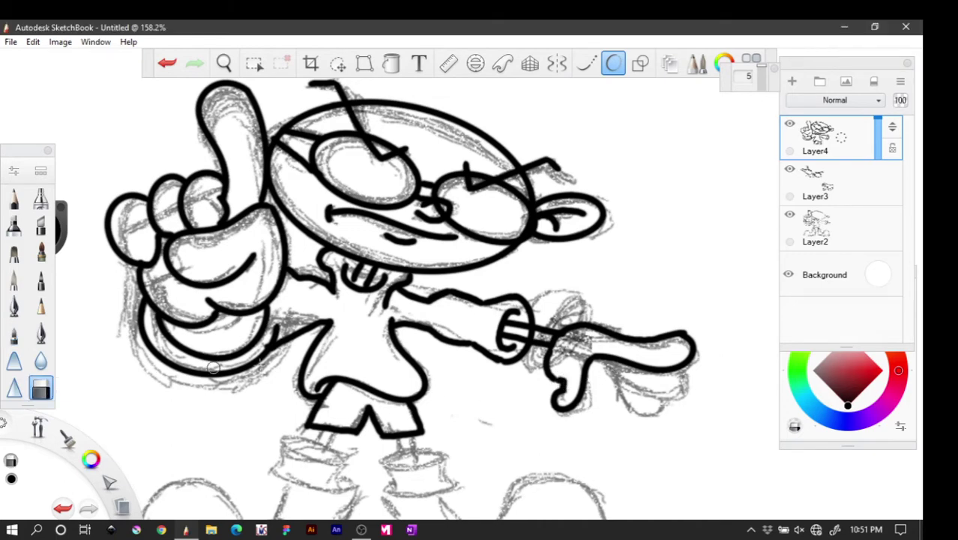
mouse_move(581, 388)
left_mouse_down()
mouse_move(558, 394)
mouse_move(568, 398)
mouse_move(555, 409)
mouse_move(593, 395)
mouse_move(553, 386)
mouse_move(547, 364)
mouse_move(557, 346)
mouse_move(568, 352)
mouse_move(541, 350)
mouse_move(549, 371)
left_mouse_up()
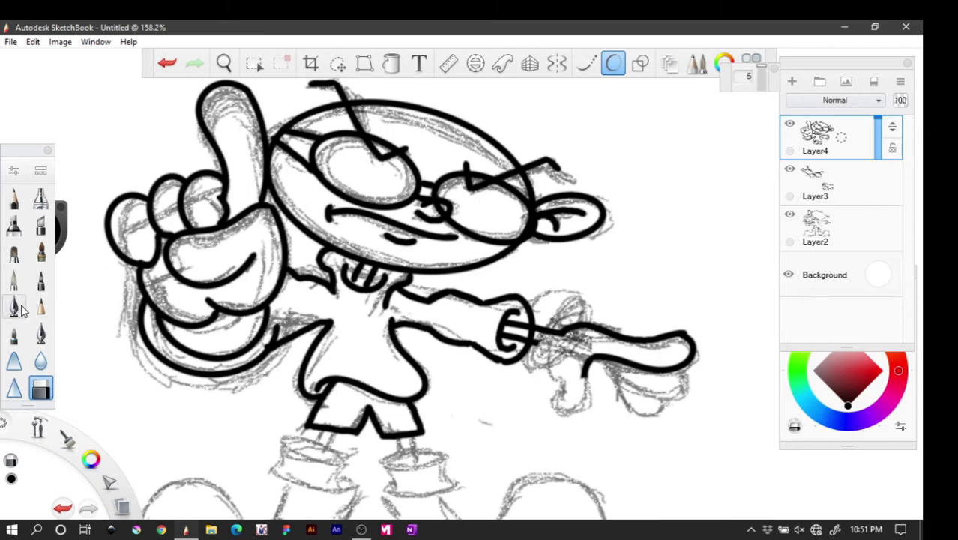
left_click(21, 333)
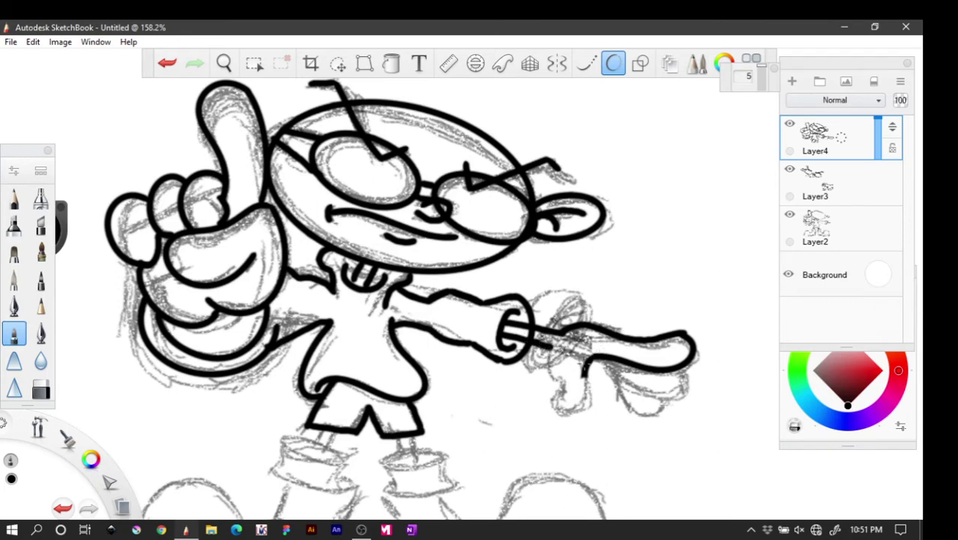
mouse_move(544, 343)
left_mouse_down()
mouse_move(568, 383)
mouse_move(555, 389)
mouse_move(566, 380)
mouse_move(559, 372)
mouse_move(558, 391)
mouse_move(557, 382)
mouse_move(567, 404)
left_mouse_up()
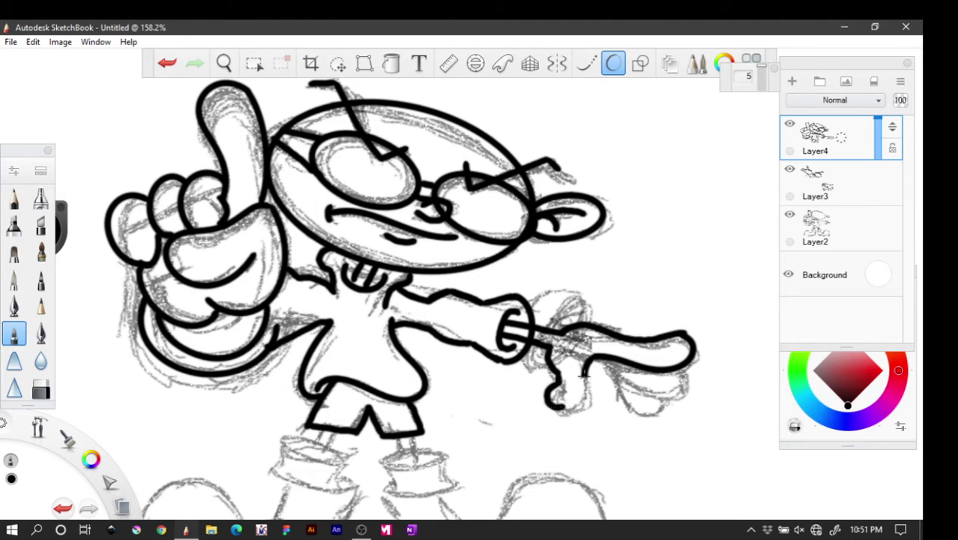
mouse_move(585, 371)
left_mouse_down()
mouse_move(577, 405)
mouse_move(562, 408)
left_mouse_up()
key("ctrl+z")
mouse_move(552, 405)
left_mouse_down()
mouse_move(570, 413)
mouse_move(580, 405)
mouse_move(589, 366)
left_mouse_up()
mouse_move(613, 358)
left_mouse_down()
mouse_move(641, 388)
mouse_move(674, 395)
mouse_move(688, 380)
mouse_move(667, 372)
left_mouse_up()
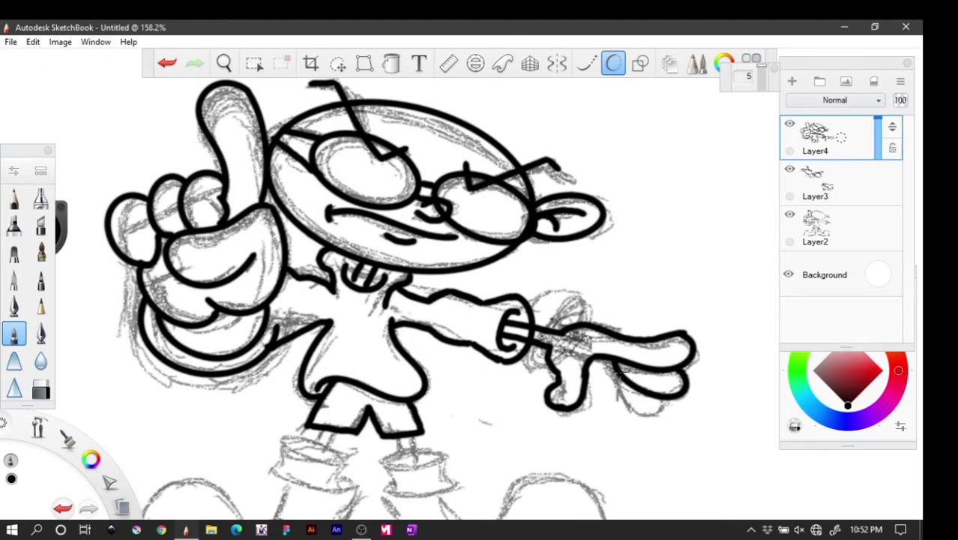
mouse_move(615, 368)
left_mouse_down()
mouse_move(634, 417)
mouse_move(662, 414)
mouse_move(664, 401)
left_mouse_up()
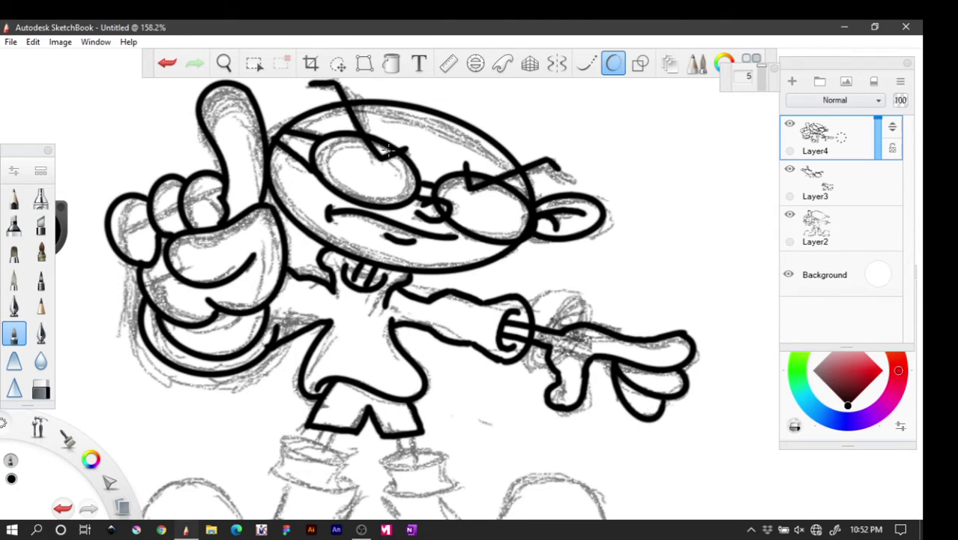
Ink both thin legs as pairs of short lines running from the shorts down to the socks, the second with Predictive Stroke on
left_click(223, 63)
left_click_drag(275, 131, 384, 371)
left_click(416, 367)
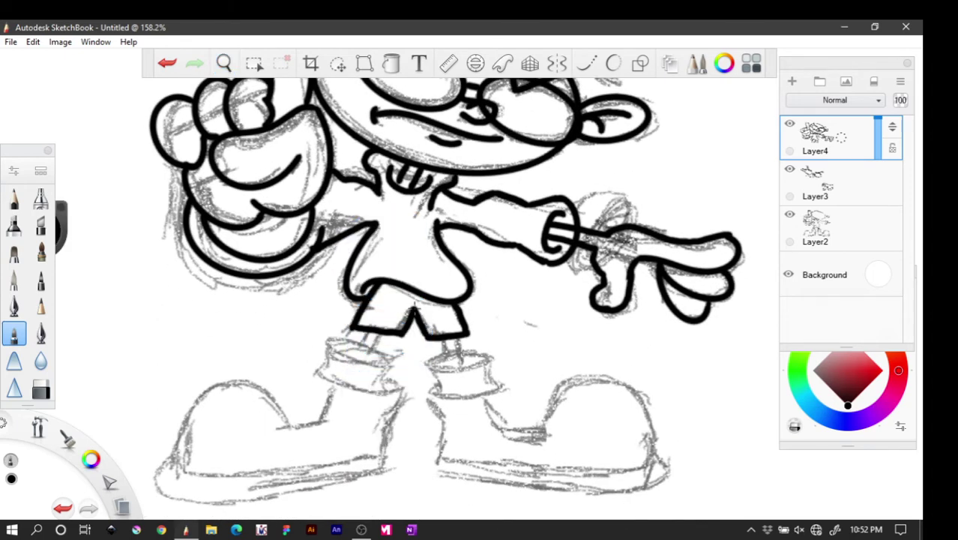
mouse_move(365, 332)
left_mouse_down()
mouse_move(352, 359)
mouse_move(370, 349)
mouse_move(366, 361)
left_mouse_up()
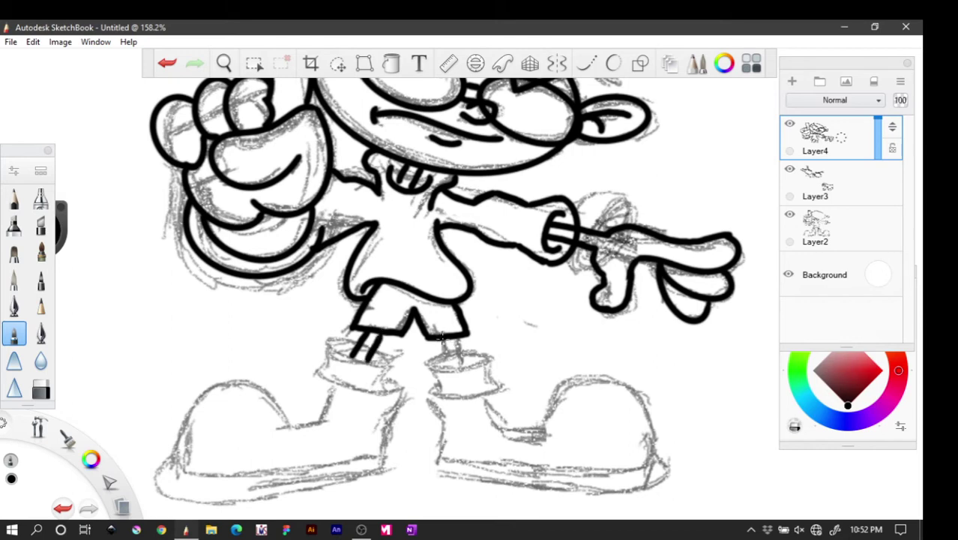
left_click(613, 63)
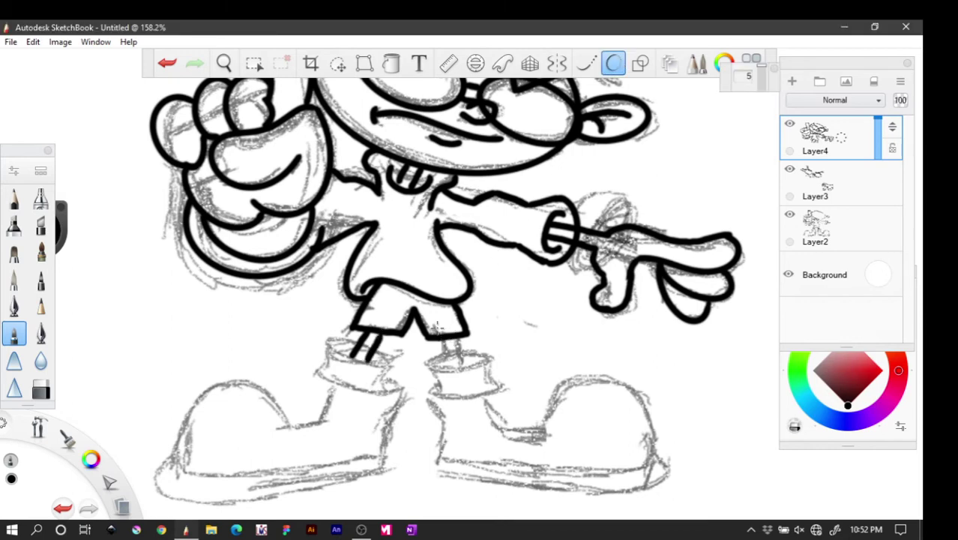
mouse_move(456, 337)
left_mouse_down()
mouse_move(469, 363)
mouse_move(447, 357)
mouse_move(451, 367)
left_mouse_up()
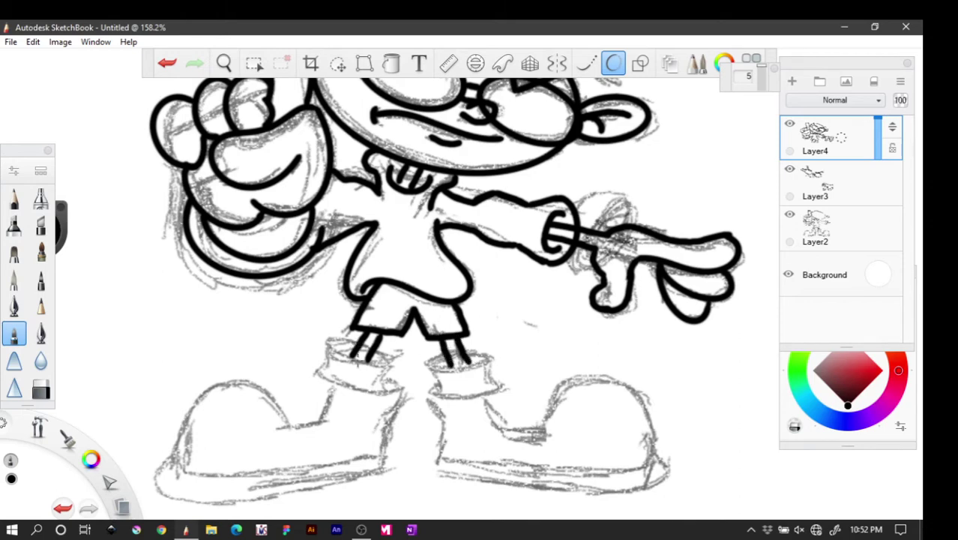
Ink short curves at the bottom of both legs and an oval sock cuff around each ankle
mouse_move(346, 341)
left_mouse_down()
mouse_move(353, 360)
mouse_move(467, 366)
mouse_move(477, 357)
left_mouse_up()
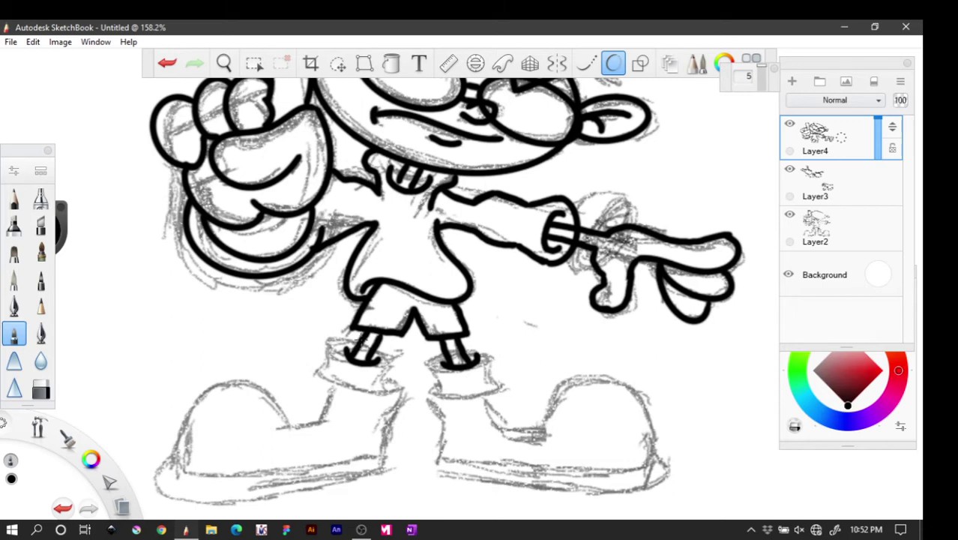
mouse_move(357, 335)
left_mouse_down()
mouse_move(326, 361)
mouse_move(345, 373)
mouse_move(371, 378)
mouse_move(389, 371)
mouse_move(379, 349)
left_mouse_up()
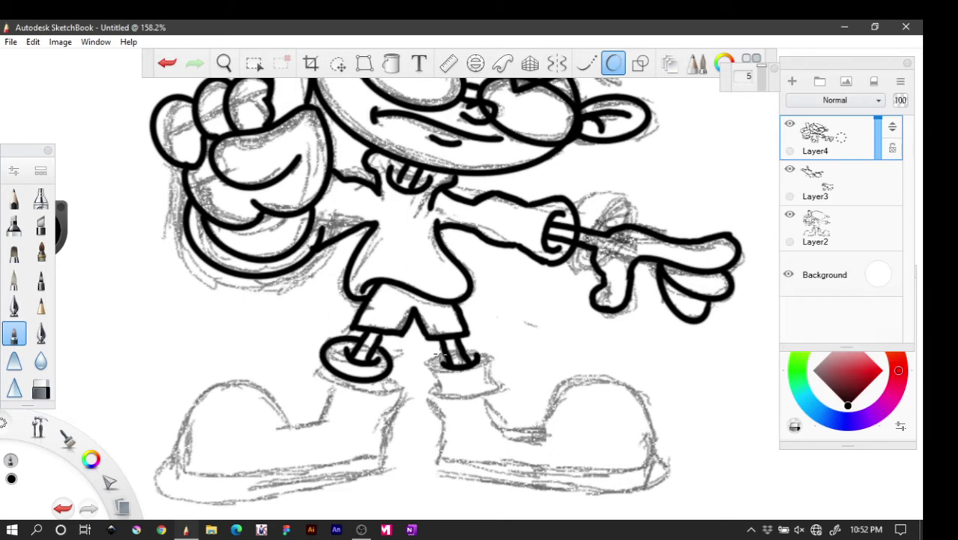
mouse_move(438, 354)
left_mouse_down()
mouse_move(425, 361)
mouse_move(434, 381)
mouse_move(483, 377)
mouse_move(488, 352)
mouse_move(459, 348)
left_mouse_up()
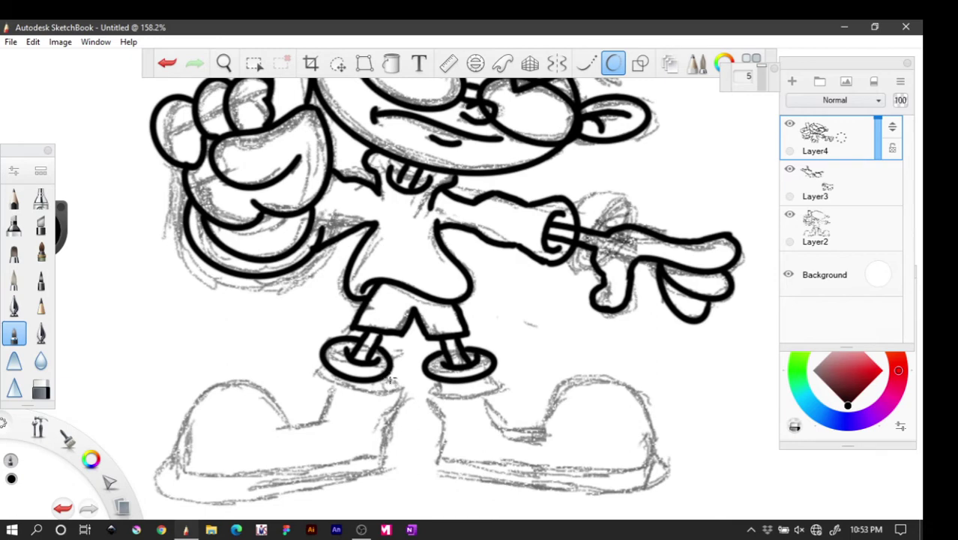
Ink the inner edges of both shoes, the collar lines under the sock cuffs, and the fist-side shoe's front ankle line
left_click_drag(387, 374, 380, 438)
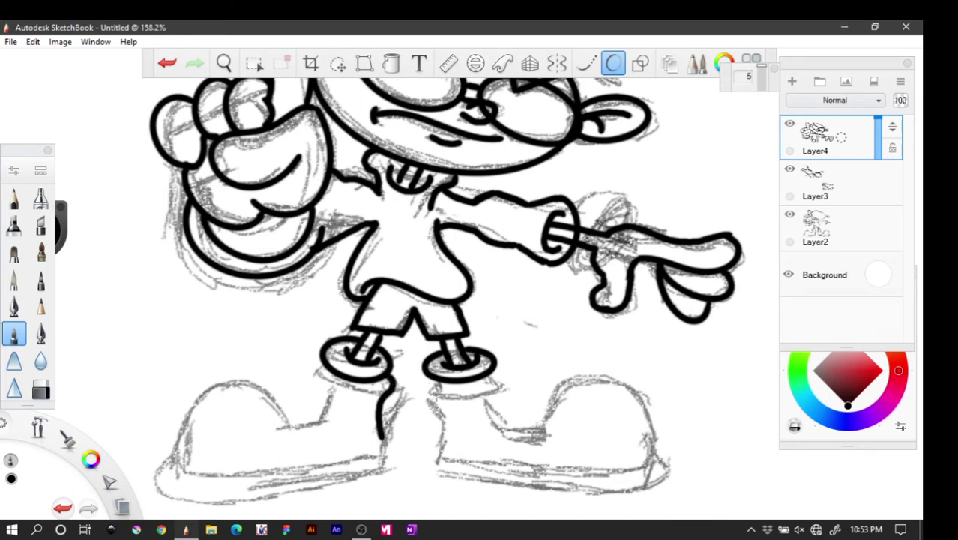
mouse_move(434, 377)
left_mouse_down()
mouse_move(416, 390)
mouse_move(443, 424)
mouse_move(439, 448)
left_mouse_up()
mouse_move(424, 385)
left_mouse_down()
mouse_move(458, 402)
mouse_move(490, 398)
left_mouse_up()
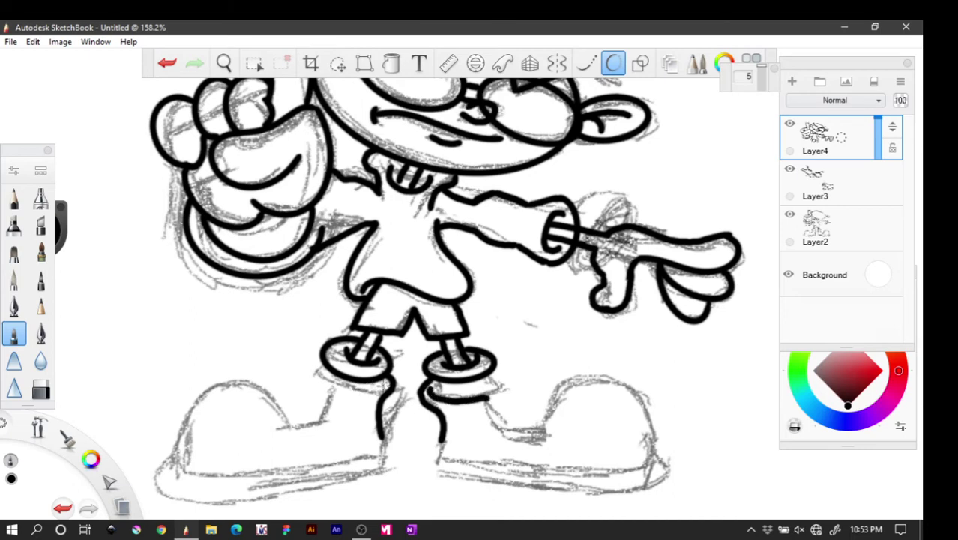
mouse_move(381, 385)
left_mouse_down()
mouse_move(324, 384)
mouse_move(326, 417)
mouse_move(286, 426)
left_mouse_up()
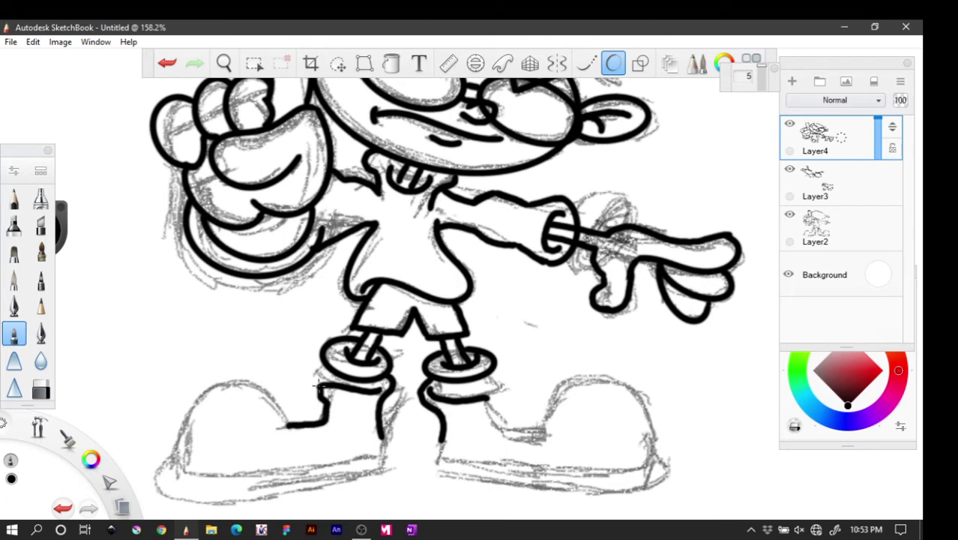
Ink the raised tongue and lace bands on both shoes, including the instep curve of the shoe below the outstretched hand
mouse_move(319, 385)
left_mouse_down()
mouse_move(291, 361)
mouse_move(287, 371)
mouse_move(310, 392)
mouse_move(297, 384)
mouse_move(298, 399)
mouse_move(277, 405)
mouse_move(316, 419)
mouse_move(299, 398)
mouse_move(322, 407)
left_mouse_up()
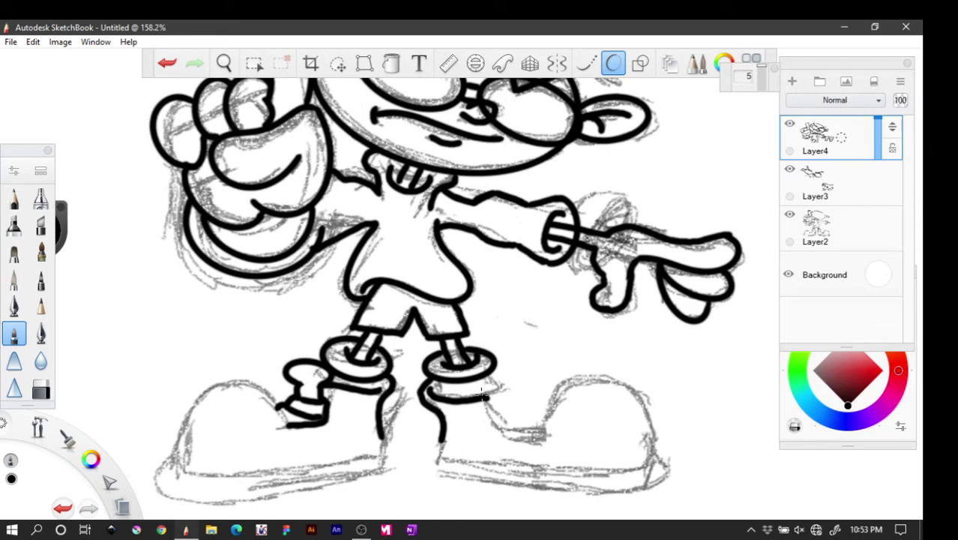
mouse_move(495, 401)
left_mouse_down()
mouse_move(495, 375)
mouse_move(521, 369)
mouse_move(515, 387)
left_mouse_up()
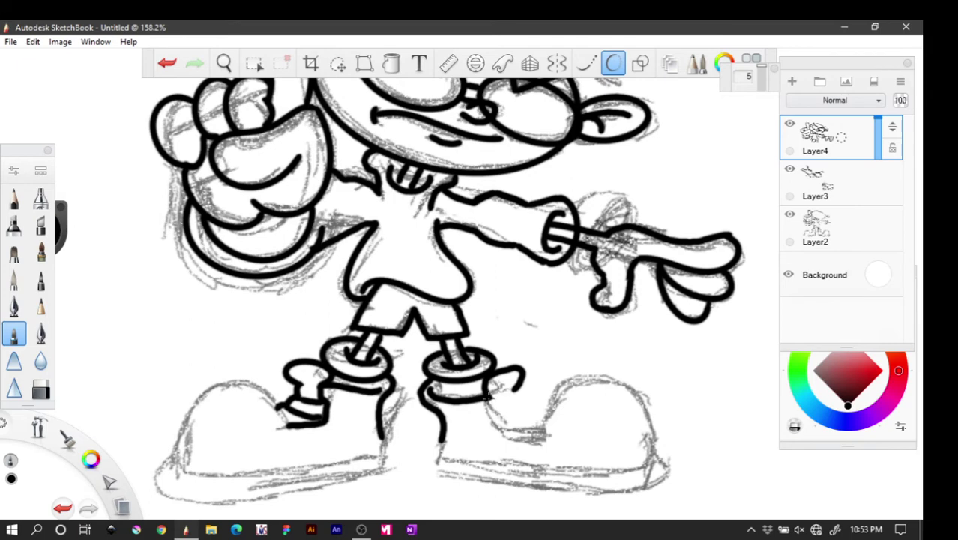
mouse_move(491, 399)
left_mouse_down()
mouse_move(491, 421)
mouse_move(506, 433)
mouse_move(541, 432)
left_mouse_up()
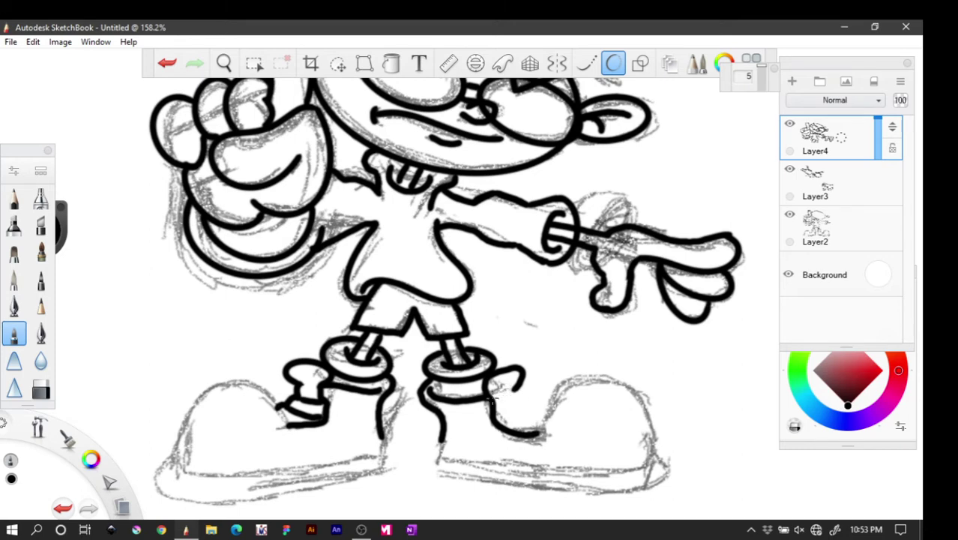
mouse_move(491, 397)
left_mouse_down()
mouse_move(522, 393)
mouse_move(495, 424)
mouse_move(521, 405)
mouse_move(513, 430)
mouse_move(537, 420)
left_mouse_up()
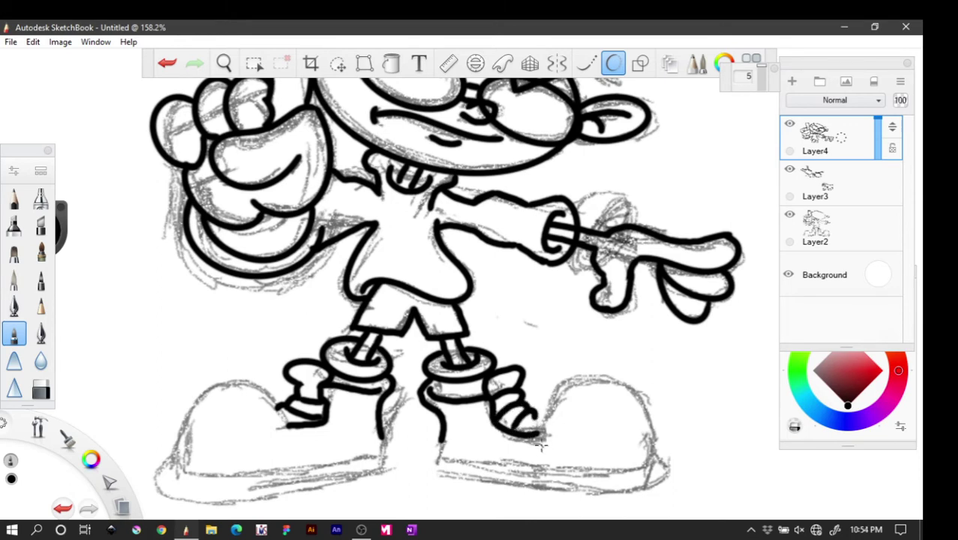
Ink the round toe and bottom edge of the shoe below the outstretched hand, joining the edge to the heel line
mouse_move(541, 446)
left_mouse_down()
mouse_move(546, 393)
mouse_move(586, 365)
mouse_move(637, 377)
mouse_move(652, 395)
mouse_move(652, 444)
left_mouse_up()
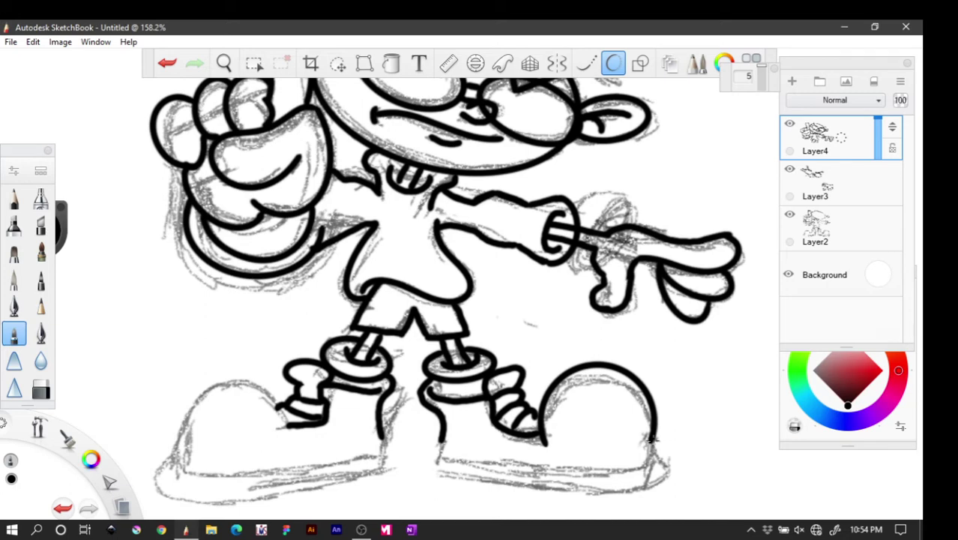
left_click_drag(652, 439, 646, 463)
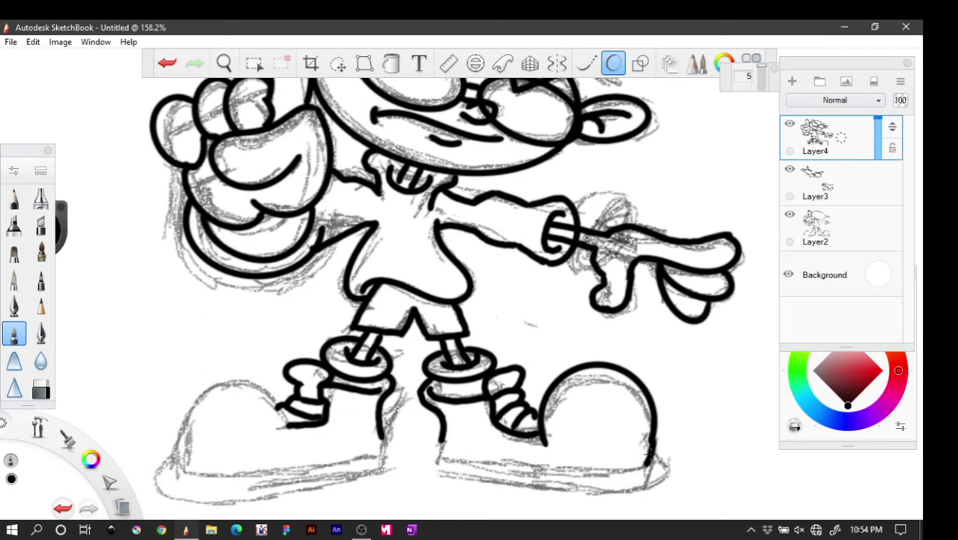
key("ctrl+z")
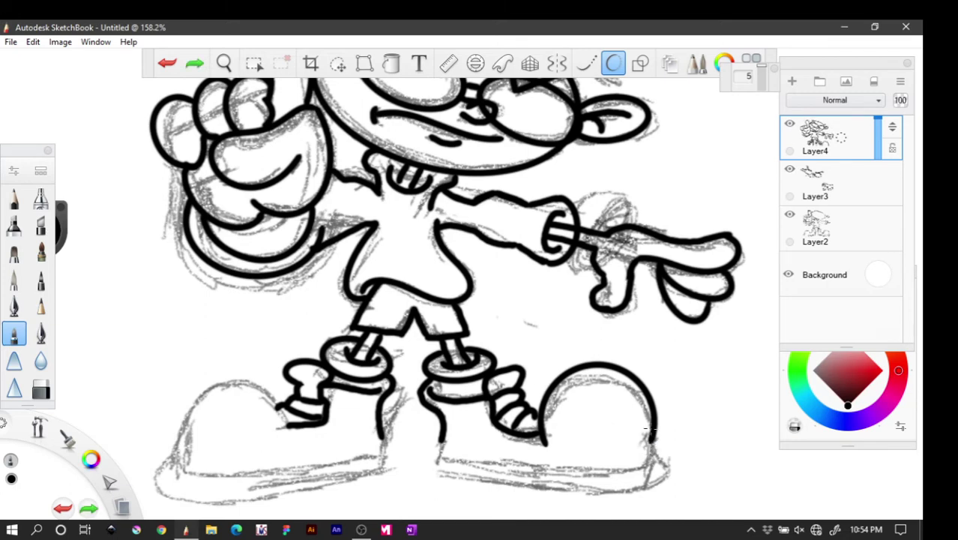
mouse_move(652, 434)
left_mouse_down()
mouse_move(611, 468)
mouse_move(440, 453)
left_mouse_up()
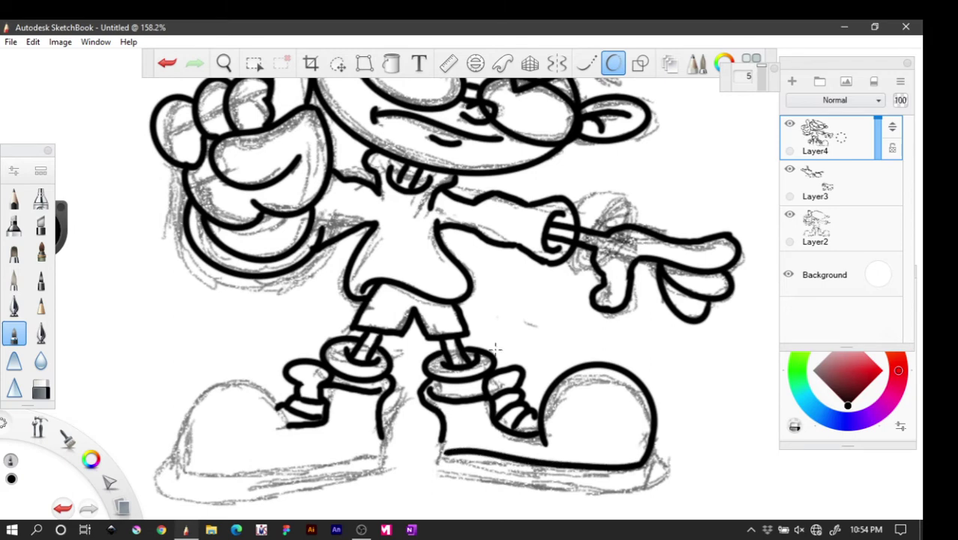
left_click_drag(439, 437, 445, 454)
Ink the round toe of the fist-side shoe and its bottom edge running between heel and toe
mouse_move(287, 437)
left_mouse_down()
mouse_move(266, 394)
mouse_move(225, 382)
mouse_move(193, 395)
mouse_move(171, 463)
left_mouse_up()
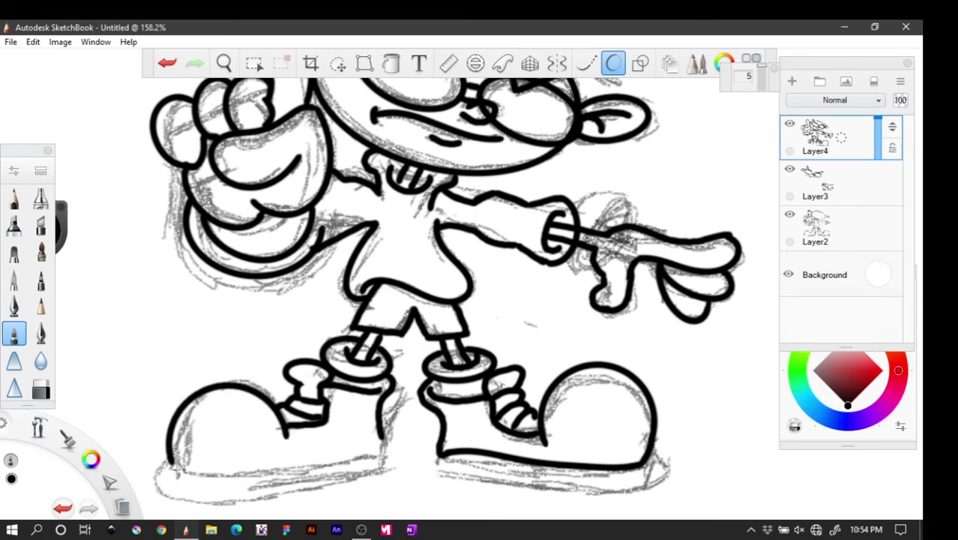
mouse_move(172, 465)
left_mouse_down()
mouse_move(233, 480)
mouse_move(306, 474)
mouse_move(388, 444)
left_mouse_up()
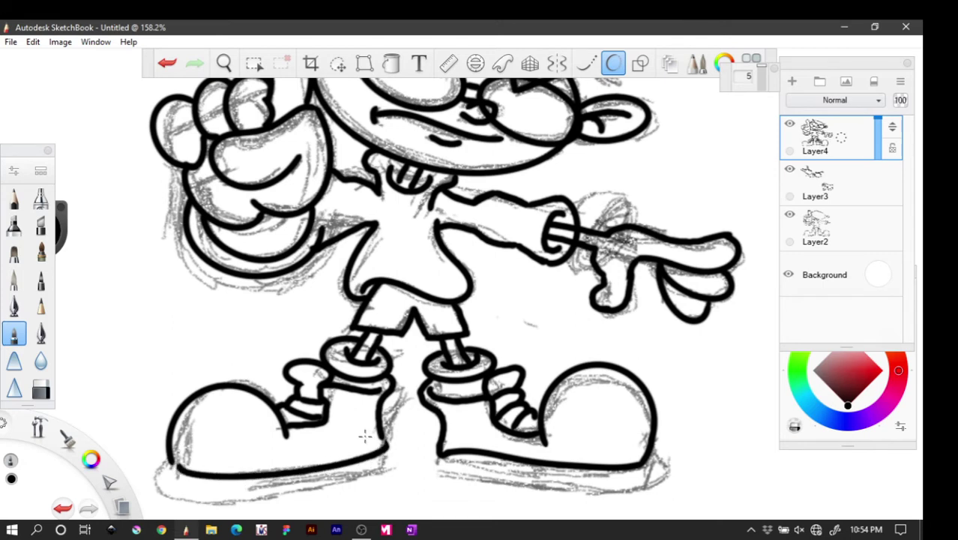
key("ctrl+z")
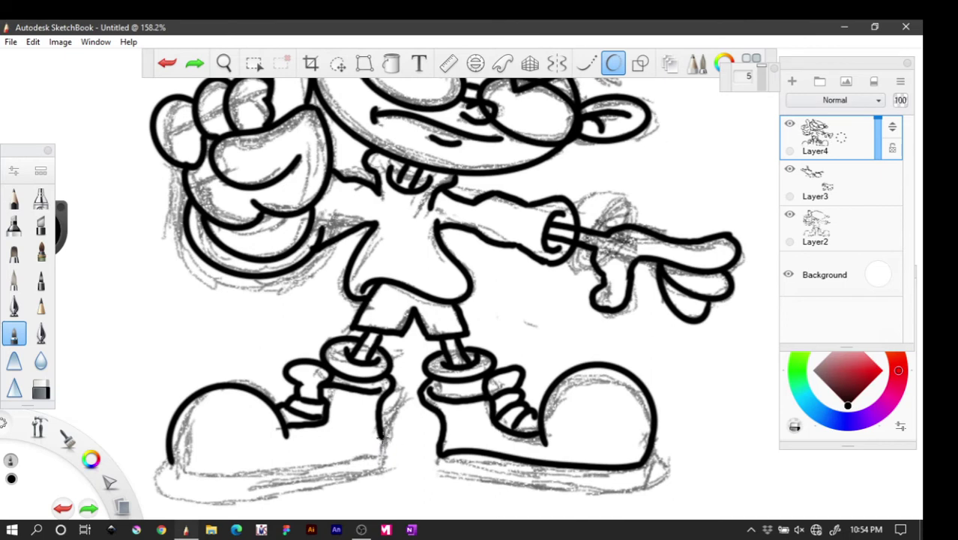
mouse_move(384, 433)
left_mouse_down()
mouse_move(366, 461)
mouse_move(248, 460)
mouse_move(199, 472)
mouse_move(173, 466)
mouse_move(170, 440)
left_mouse_up()
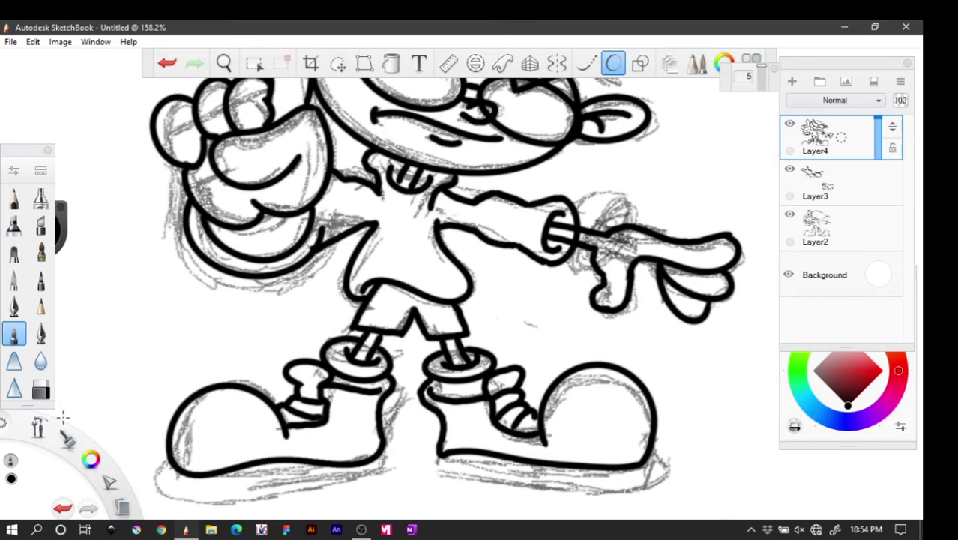
Erase the middle section of the fist-side shoe's bottom edge, trimming the toe-side line end a little further
left_click(43, 391)
mouse_move(269, 463)
left_mouse_down()
mouse_move(237, 463)
mouse_move(299, 459)
left_mouse_up()
left_click_drag(240, 468, 310, 458)
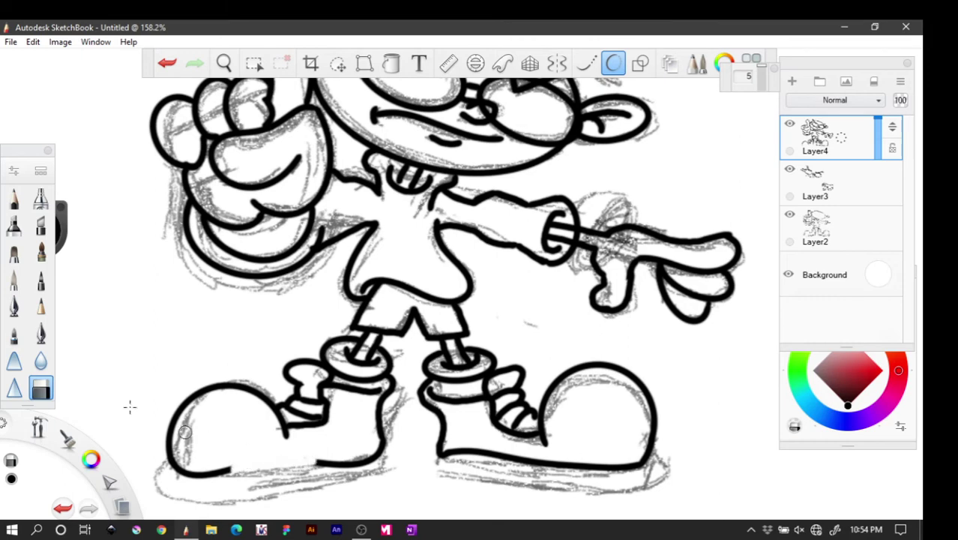
left_click(14, 334)
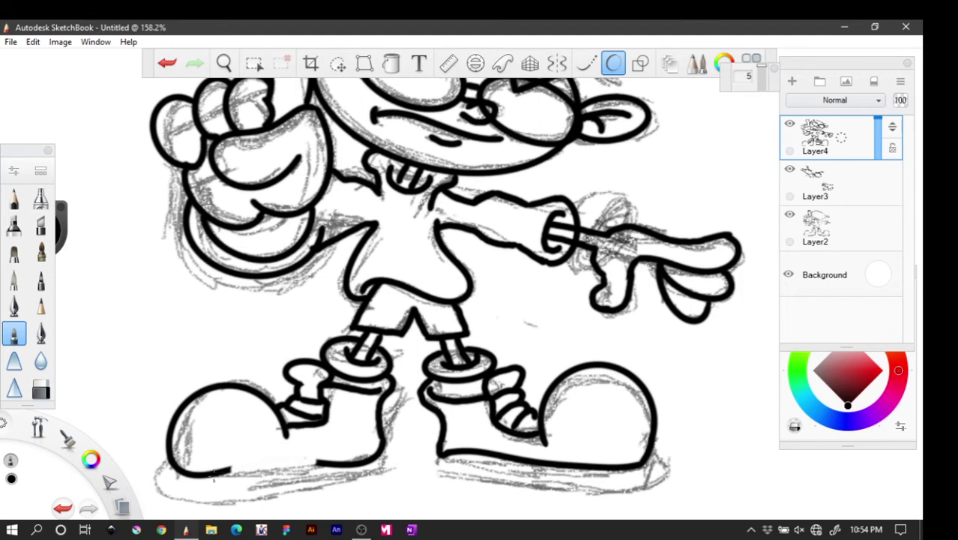
left_click(41, 388)
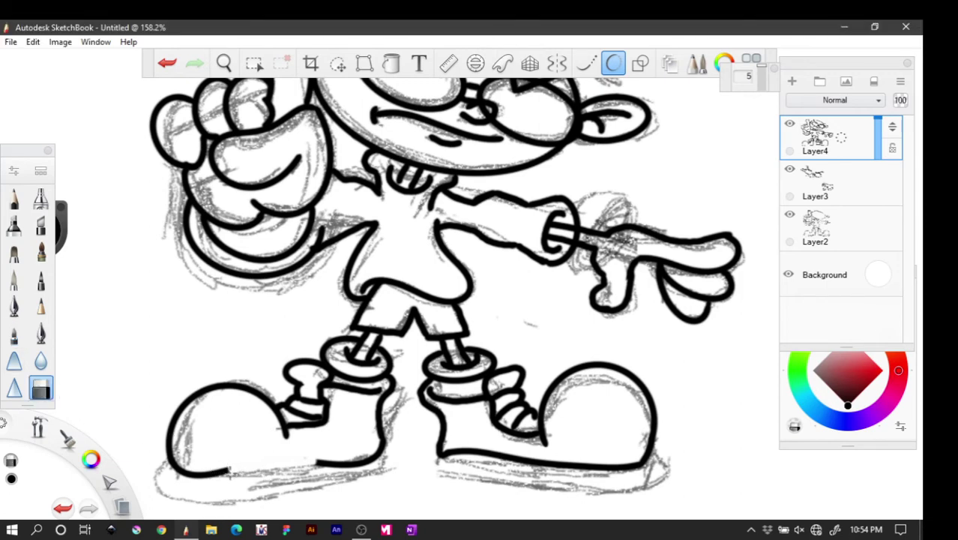
left_click_drag(229, 471, 217, 472)
left_click(13, 334)
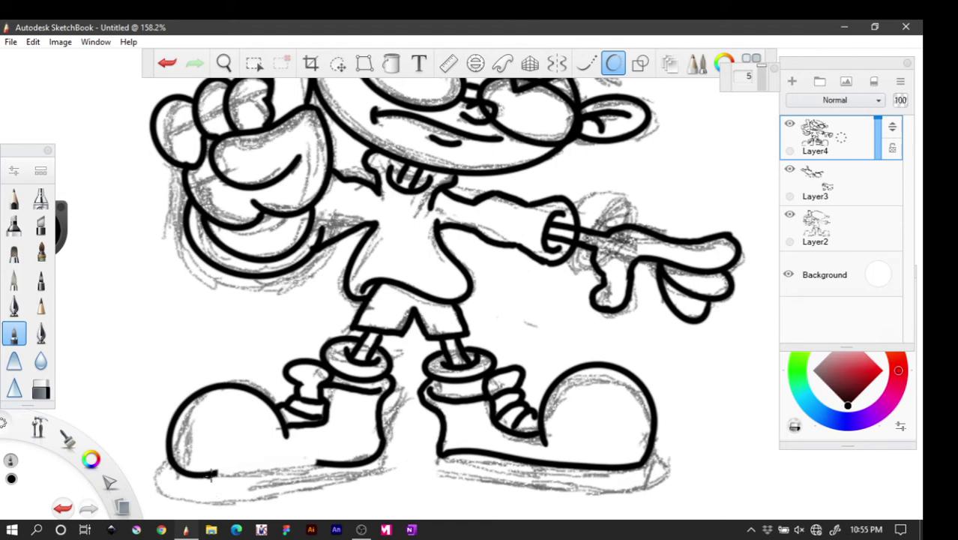
left_click_drag(211, 473, 338, 459)
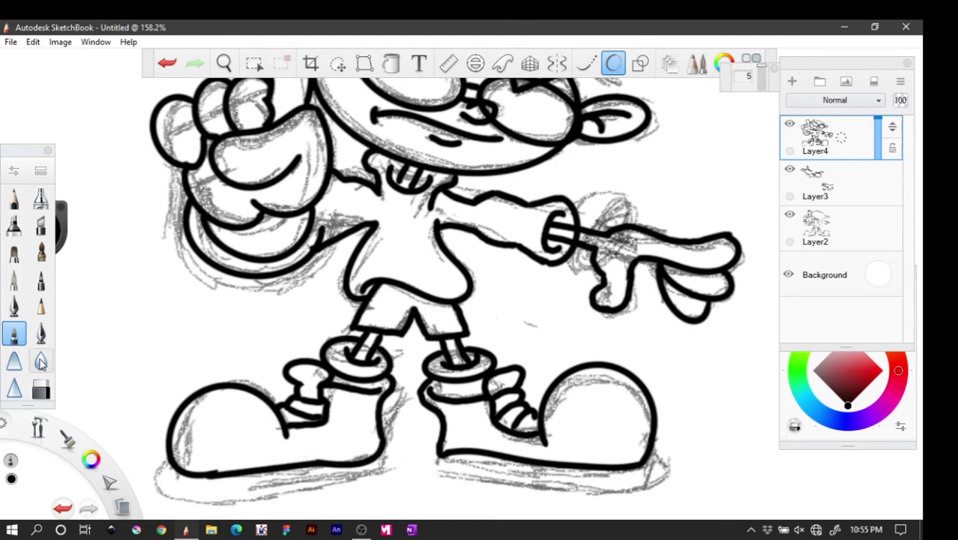
key("ctrl+z")
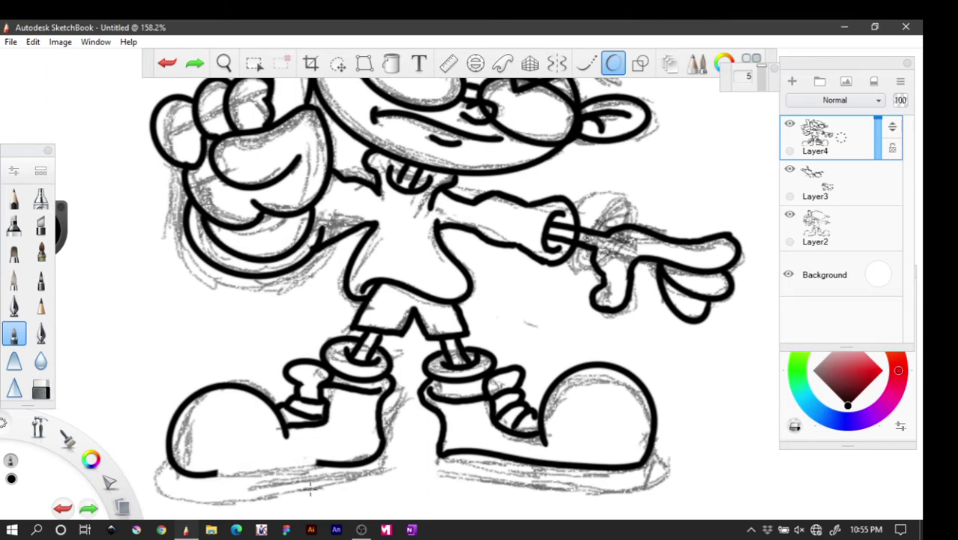
mouse_move(346, 463)
left_mouse_down()
mouse_move(229, 474)
mouse_move(197, 470)
mouse_move(181, 454)
left_mouse_up()
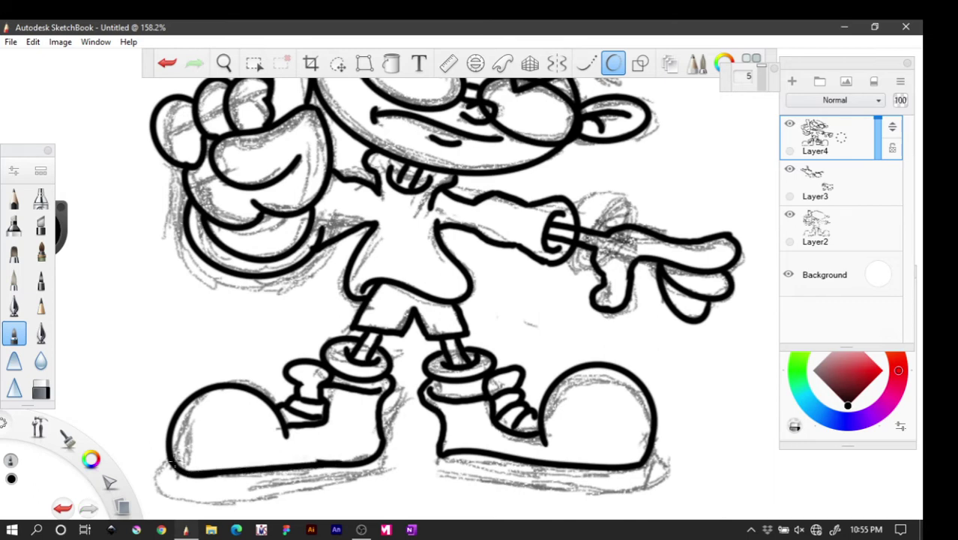
key("ctrl+z")
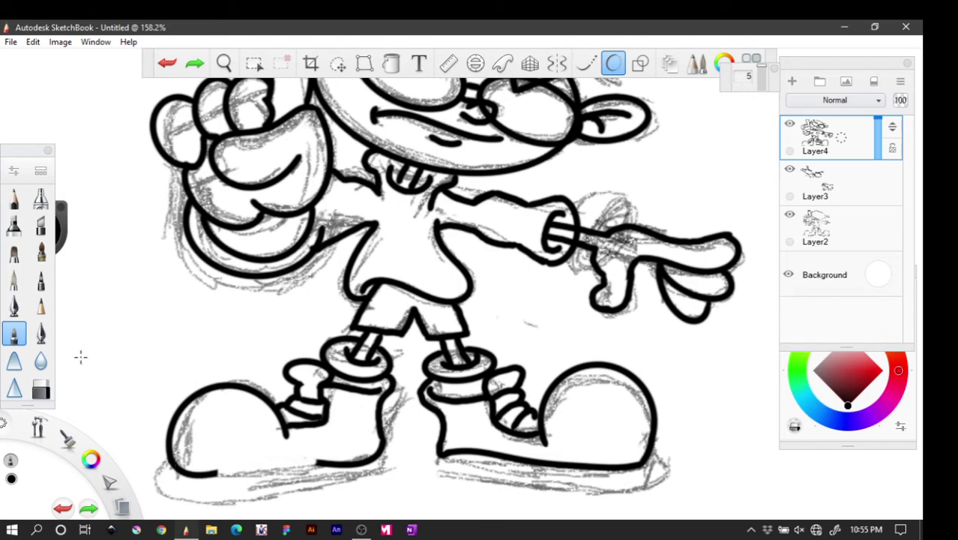
Erase the leftover ends of the fist-side shoe's bottom edge and re-ink the edge from toe to heel
left_click(41, 387)
left_click_drag(218, 470, 182, 471)
left_click_drag(339, 462, 368, 460)
left_click(15, 338)
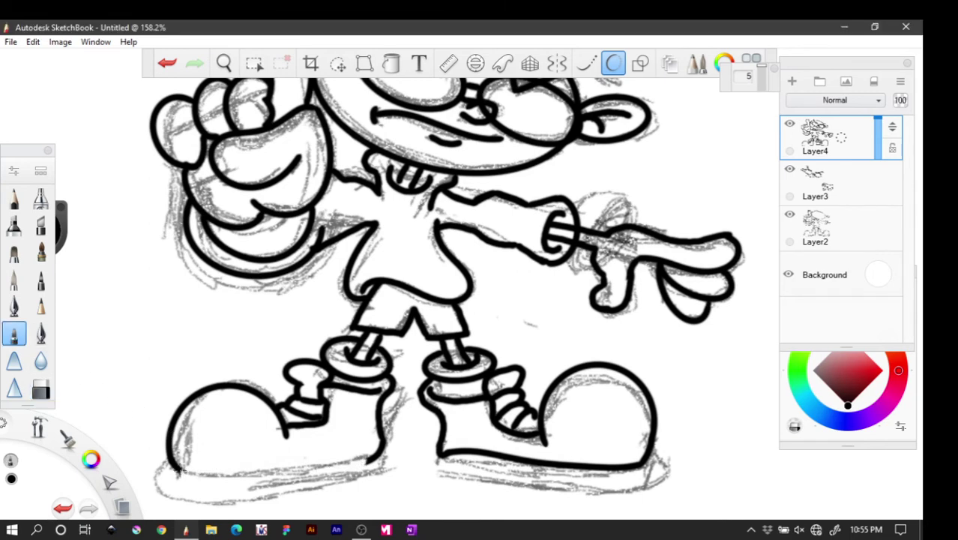
left_click_drag(179, 470, 186, 472)
mouse_move(207, 474)
left_mouse_down()
mouse_move(287, 473)
mouse_move(386, 448)
left_mouse_up()
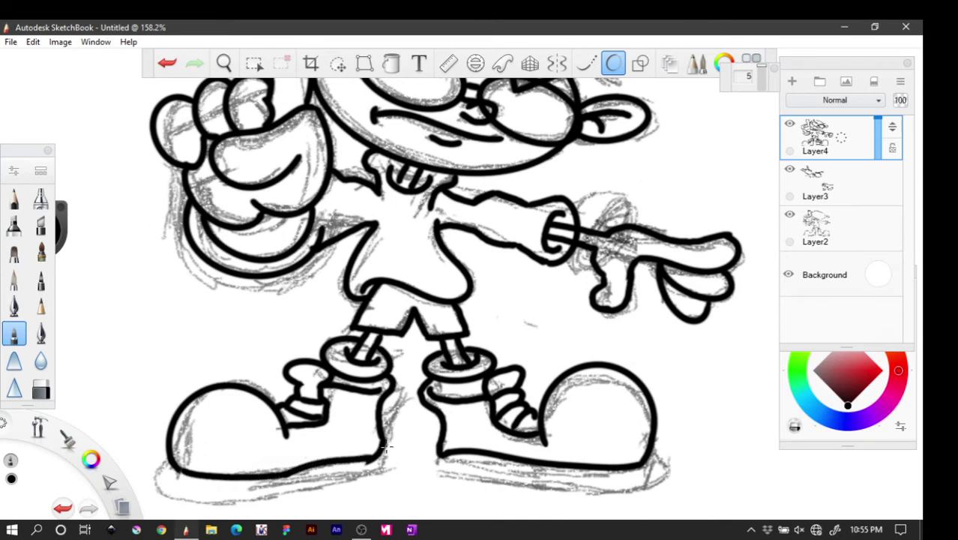
Erase and re-ink the middle of the fist-side shoe's bottom edge, and ink the sole band beneath it
left_click(41, 387)
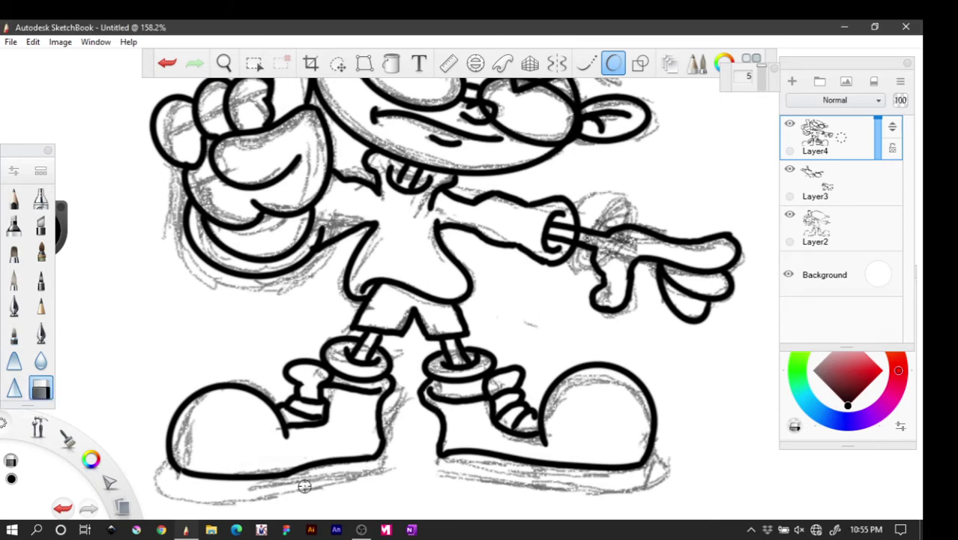
left_click_drag(302, 469, 238, 472)
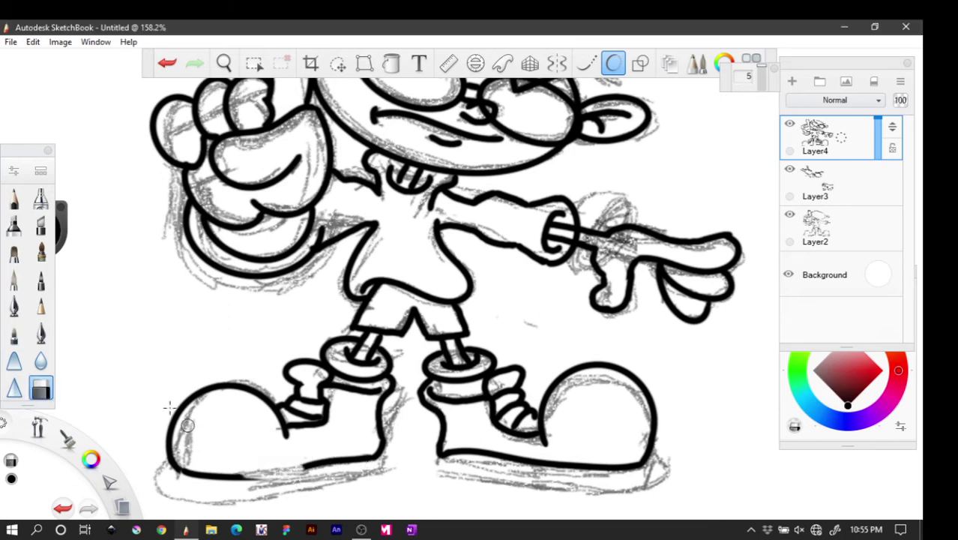
left_click(13, 334)
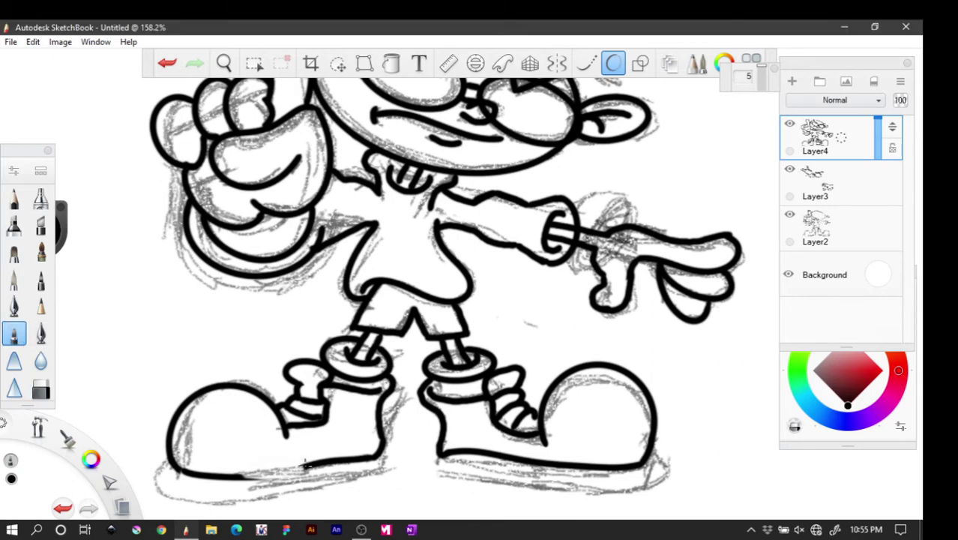
left_click_drag(306, 466, 215, 474)
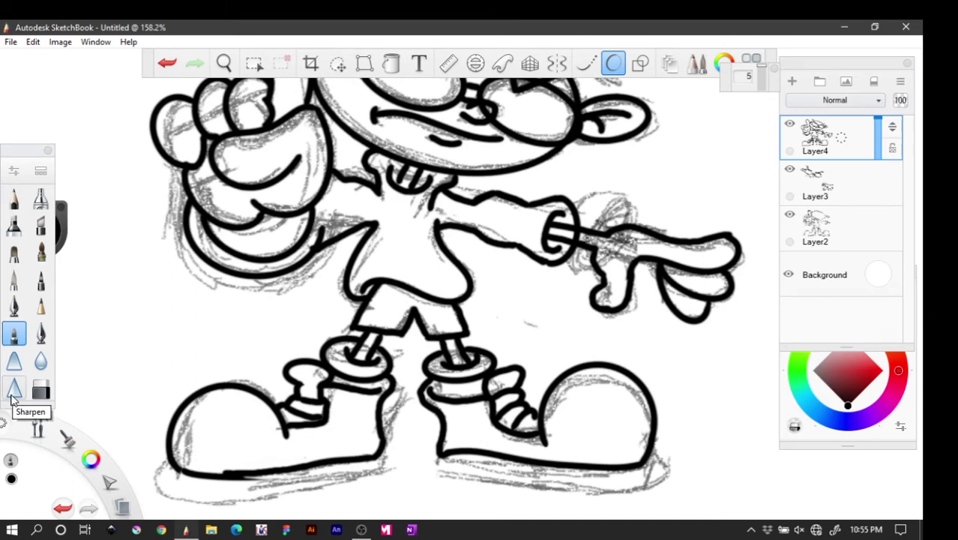
key("ctrl+z")
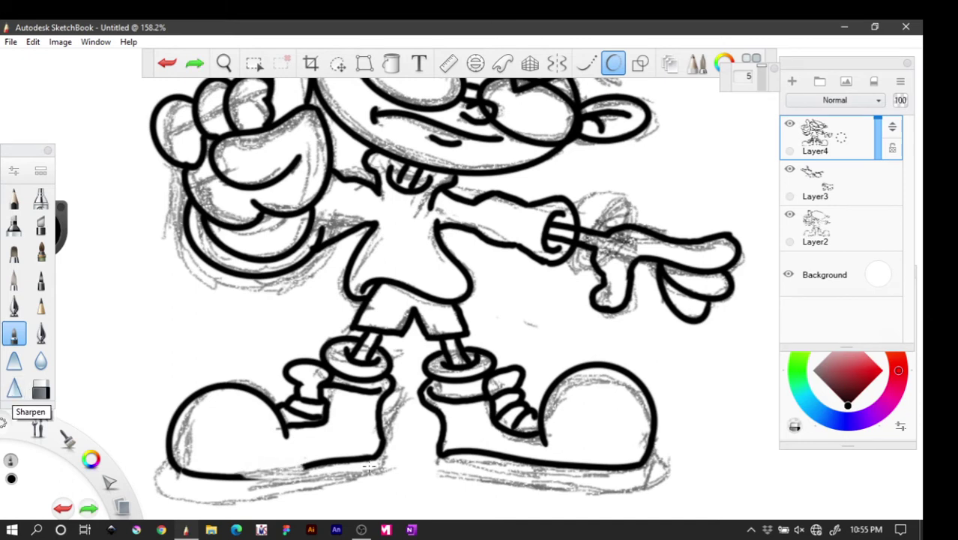
left_click_drag(233, 473, 324, 464)
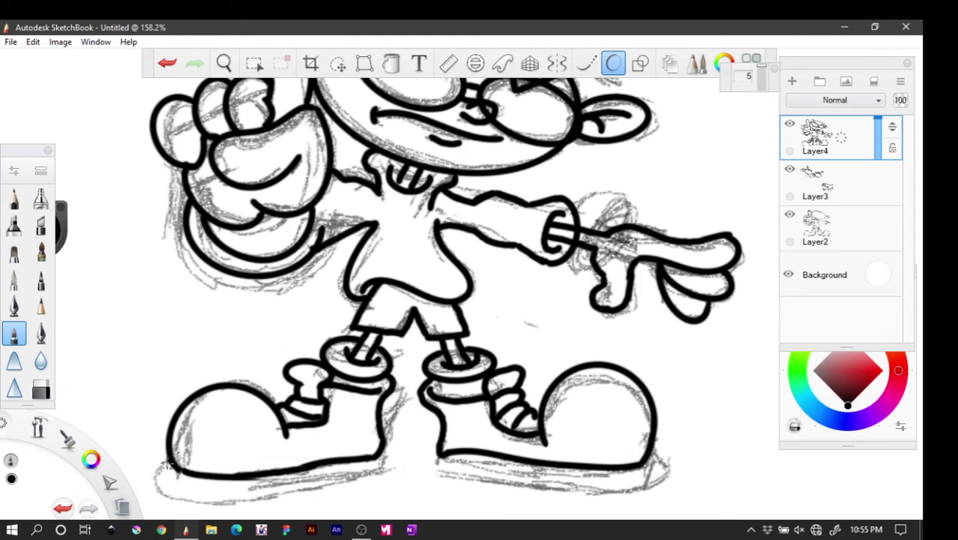
mouse_move(167, 463)
left_mouse_down()
mouse_move(197, 495)
mouse_move(229, 495)
mouse_move(362, 485)
mouse_move(383, 479)
mouse_move(378, 445)
left_mouse_up()
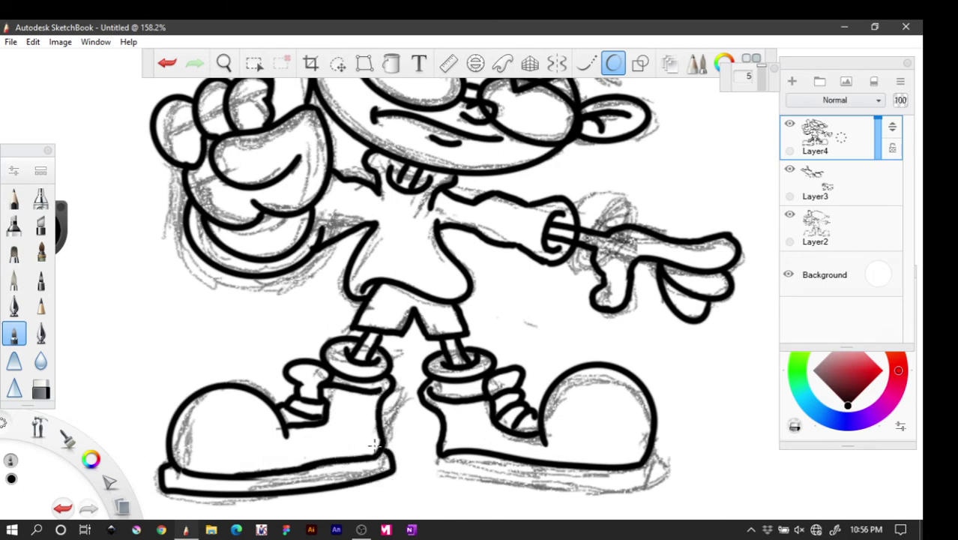
Undo the fist-side shoe's sole band and re-ink it with a rounded toe end, adding the heel edge of the other shoe's sole
key("ctrl+z")
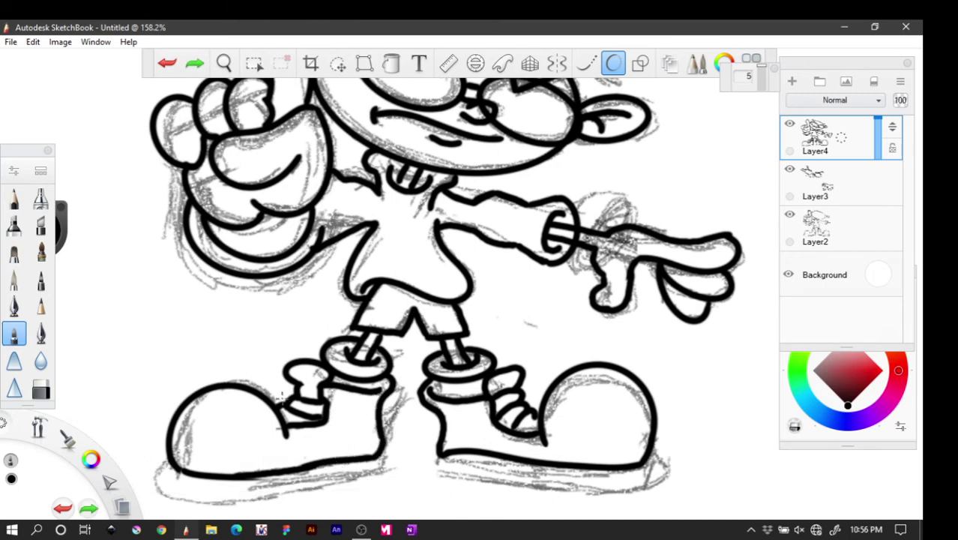
left_click_drag(381, 447, 376, 477)
left_click_drag(436, 456, 444, 483)
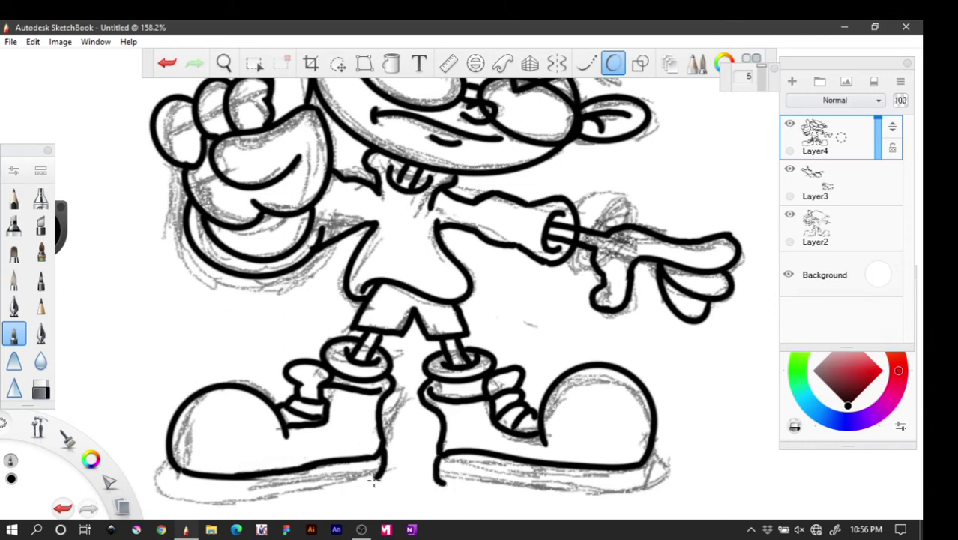
mouse_move(369, 481)
left_mouse_down()
mouse_move(340, 481)
mouse_move(377, 480)
mouse_move(212, 499)
left_mouse_up()
mouse_move(169, 459)
left_mouse_down()
mouse_move(157, 484)
mouse_move(171, 497)
mouse_move(225, 500)
left_mouse_up()
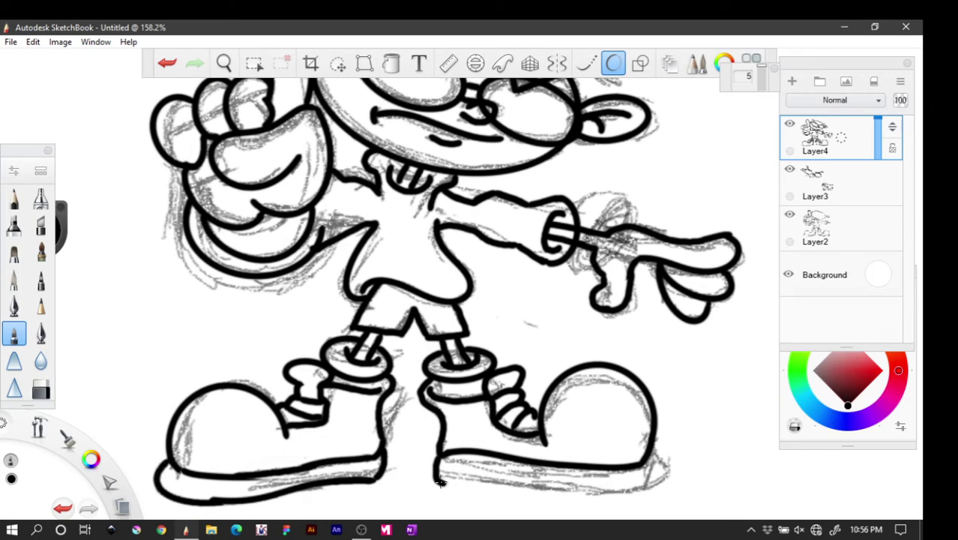
Ink the open-hand-side shoe's sole band around the toe and back to the heel, undoing the first straight bottom line
left_click_drag(440, 482, 597, 501)
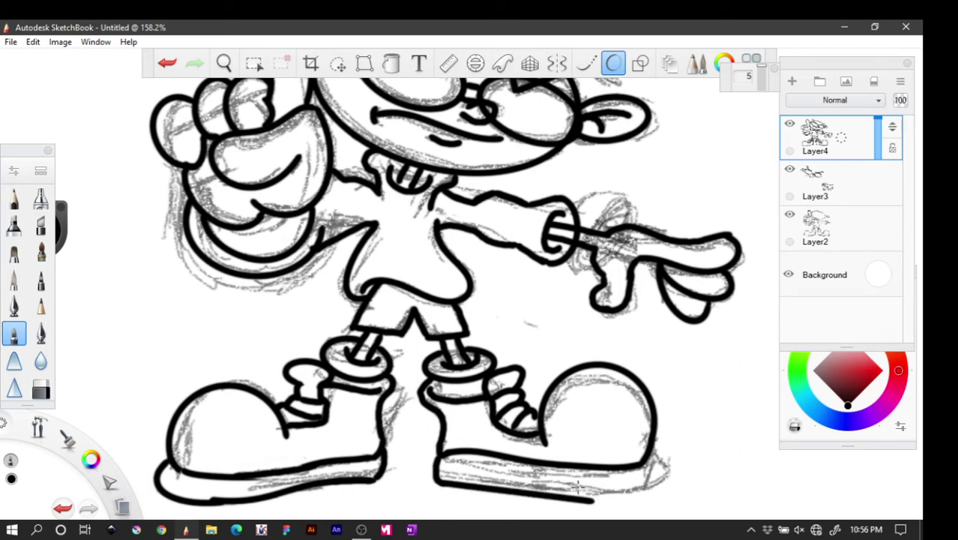
key("ctrl+z")
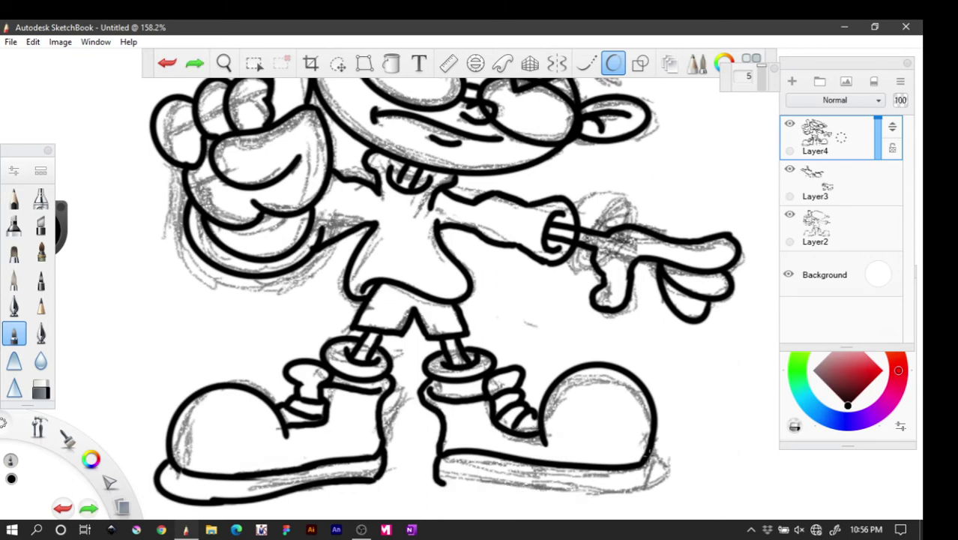
mouse_move(652, 451)
left_mouse_down()
mouse_move(662, 489)
mouse_move(637, 496)
mouse_move(495, 473)
mouse_move(435, 476)
left_mouse_up()
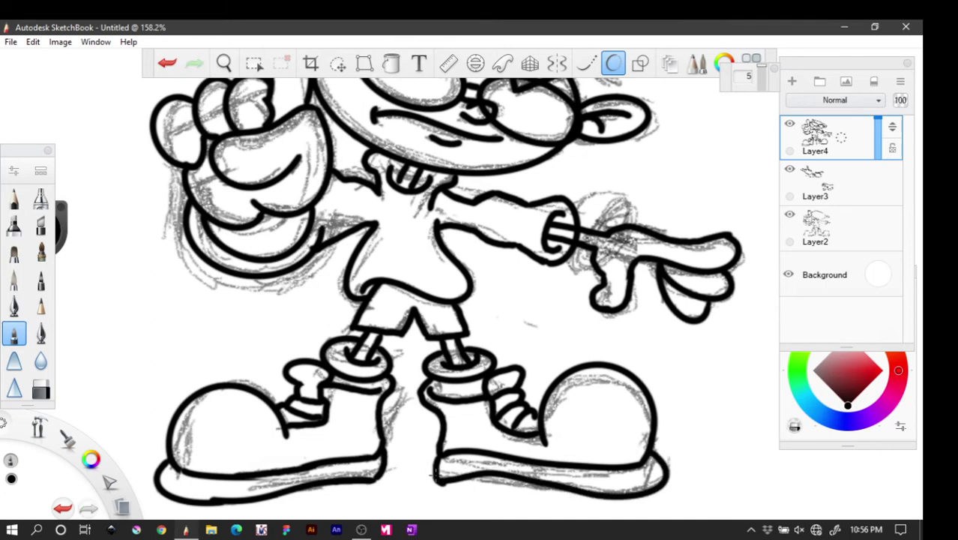
Erase the heel half of the open-hand-side sole's bottom edge and re-ink it back to the heel
left_click(40, 387)
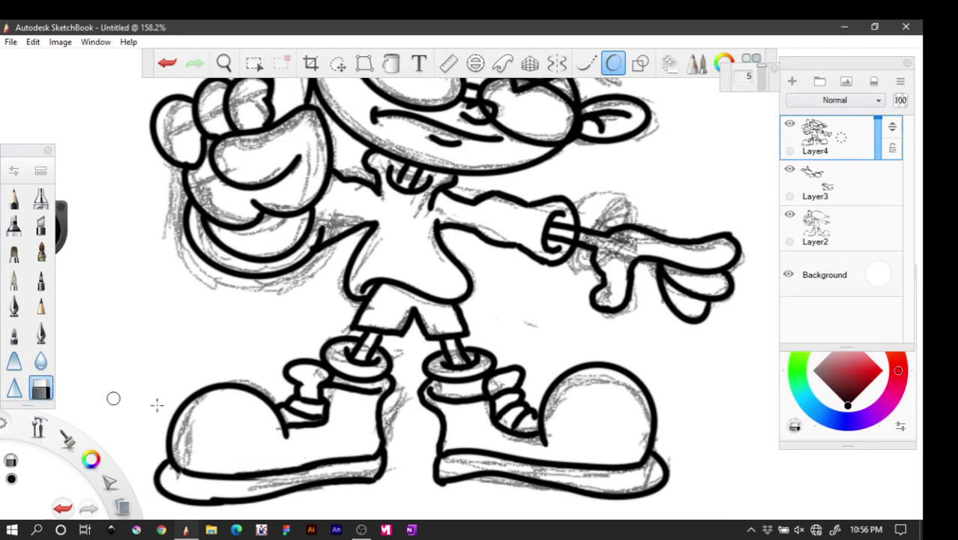
mouse_move(468, 494)
left_mouse_down()
mouse_move(439, 482)
mouse_move(469, 476)
mouse_move(458, 471)
mouse_move(514, 471)
left_mouse_up()
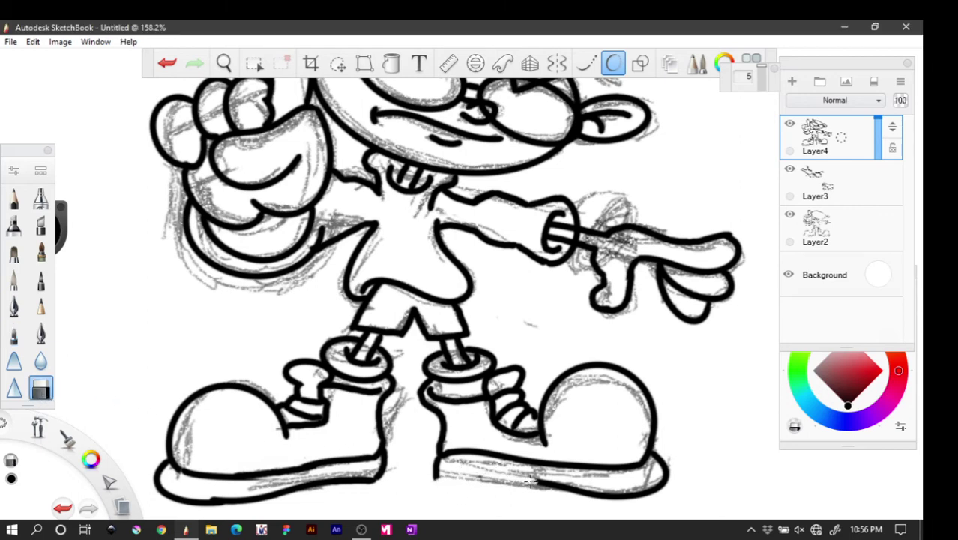
left_click(13, 333)
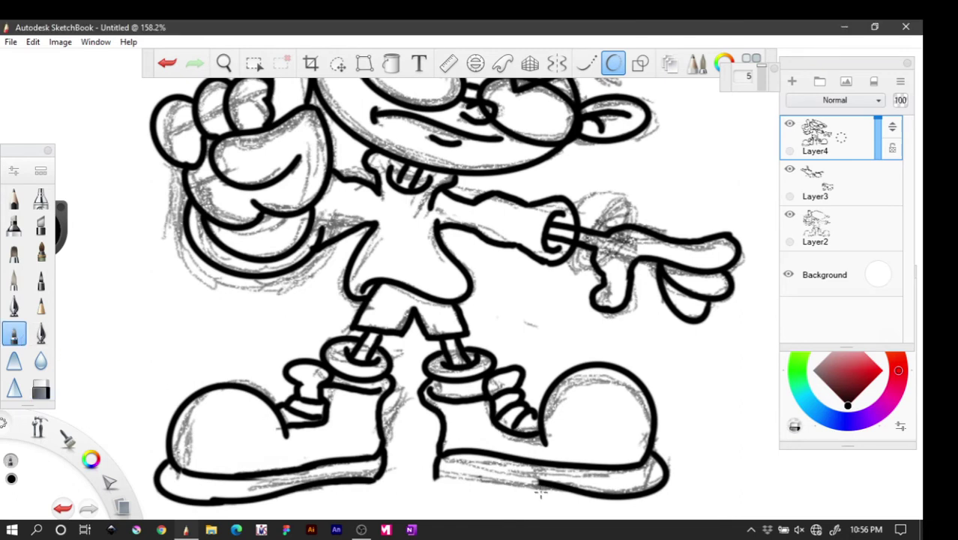
left_click_drag(538, 484, 432, 474)
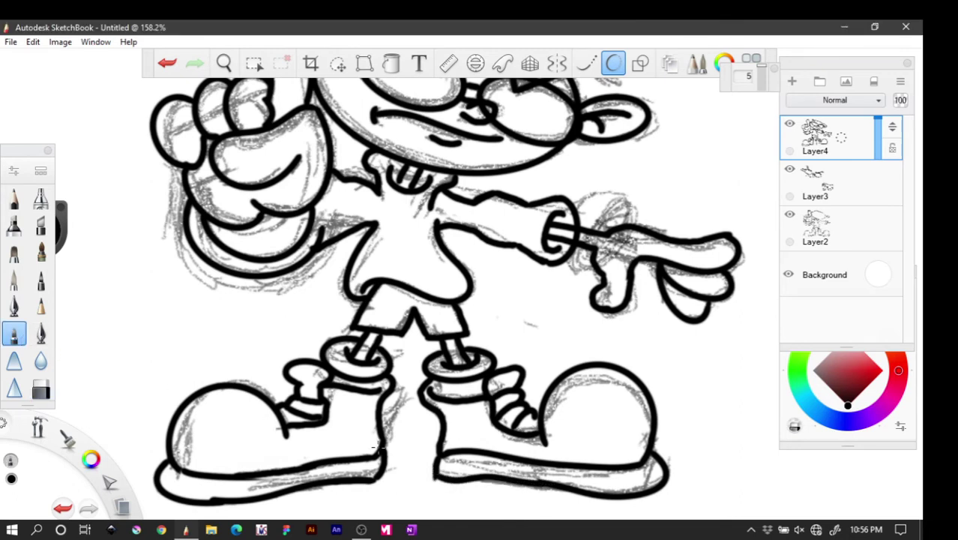
Erase the heel half of the open-hand-side sole's bottom edge again and redraw it as a smoother line from the heel
left_click(41, 388)
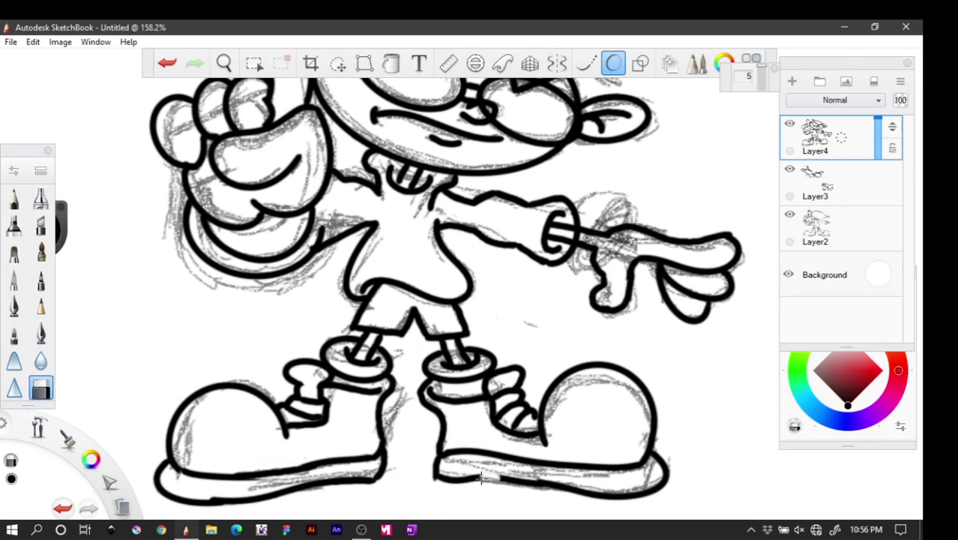
left_click_drag(486, 473, 440, 480)
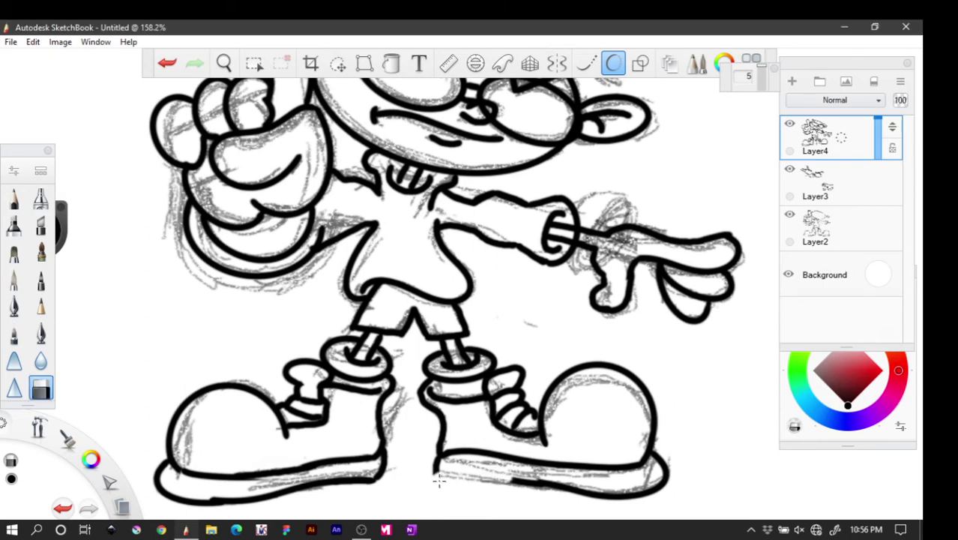
left_click_drag(505, 482, 518, 482)
left_click(14, 333)
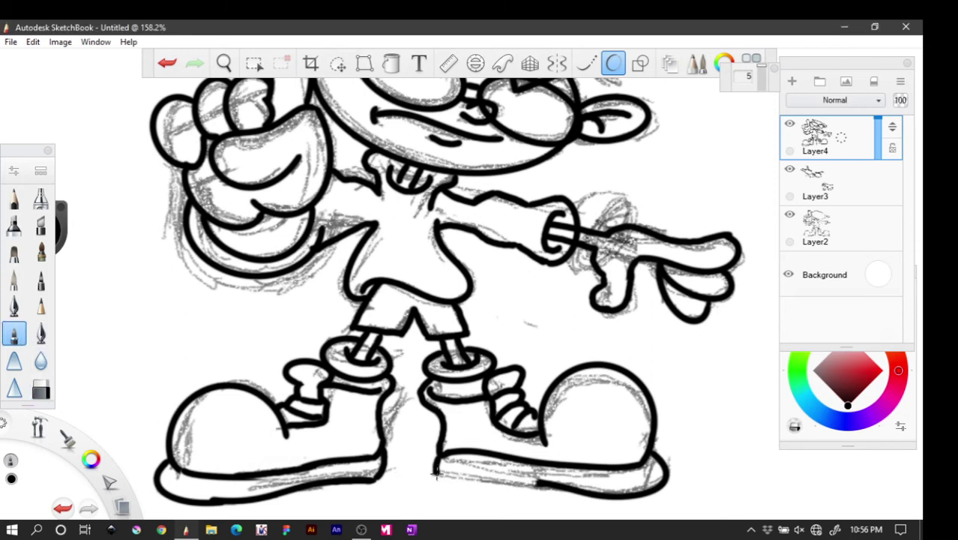
left_click_drag(439, 478, 542, 482)
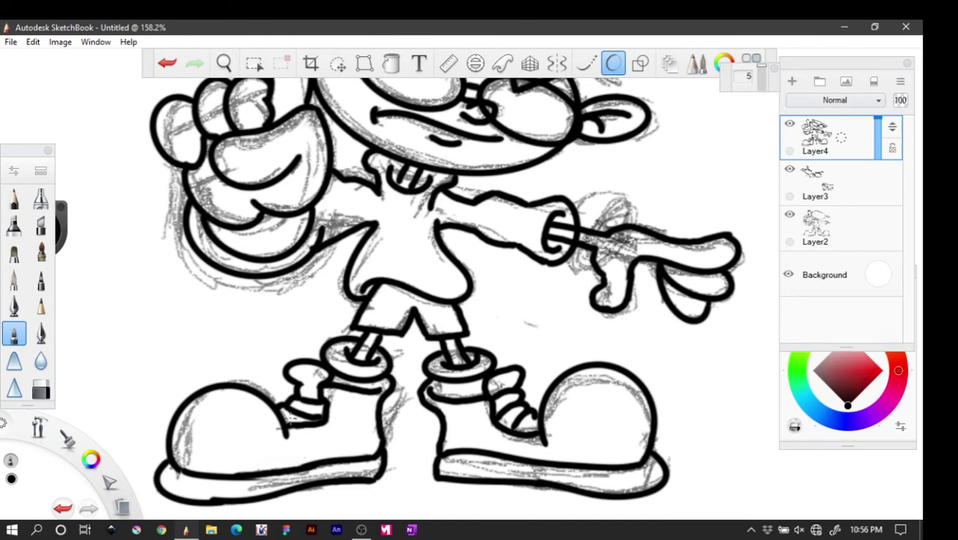
Touch up the sole outlines with the eraser, undoing the first erasure and trimming the middle of the open-hand-side sole's bottom line
left_click(48, 391)
left_click(217, 483)
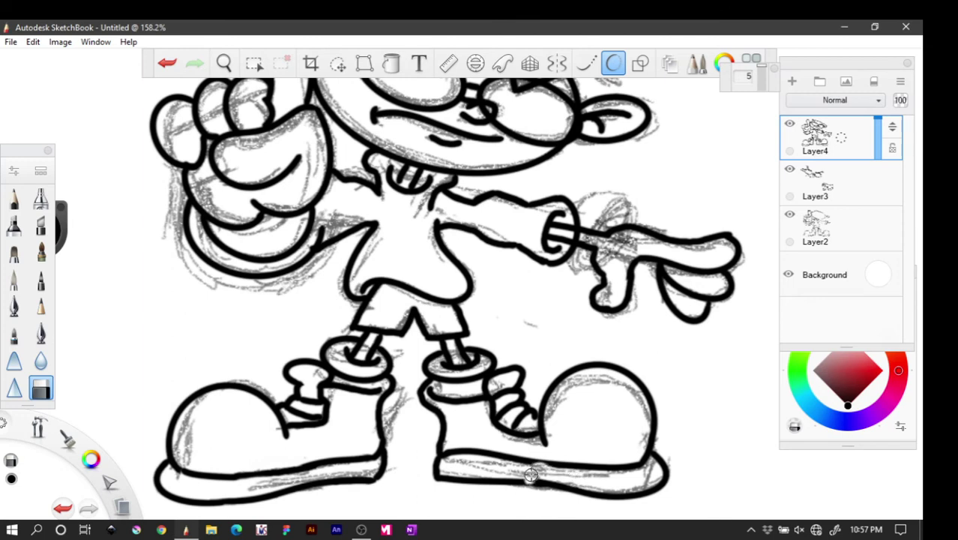
key("ctrl+z")
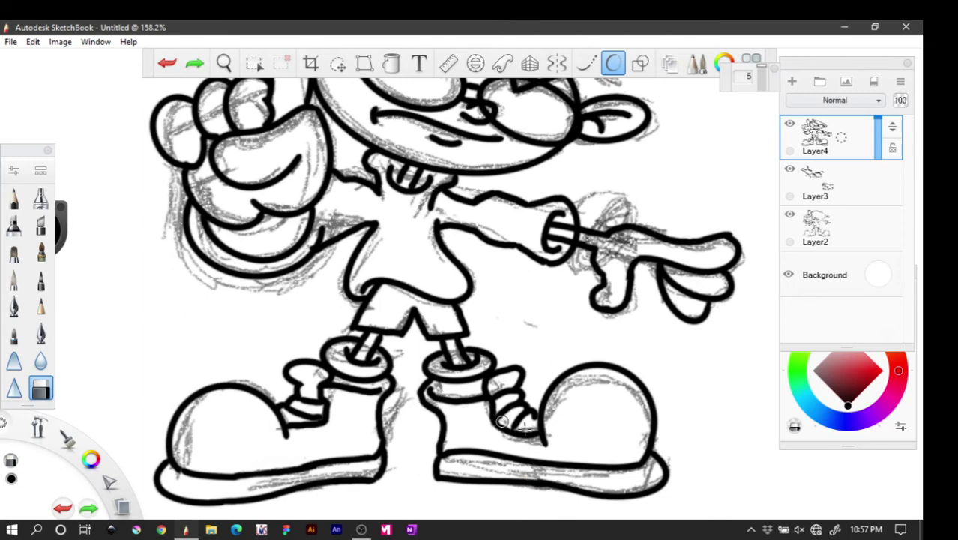
left_click_drag(502, 470, 534, 474)
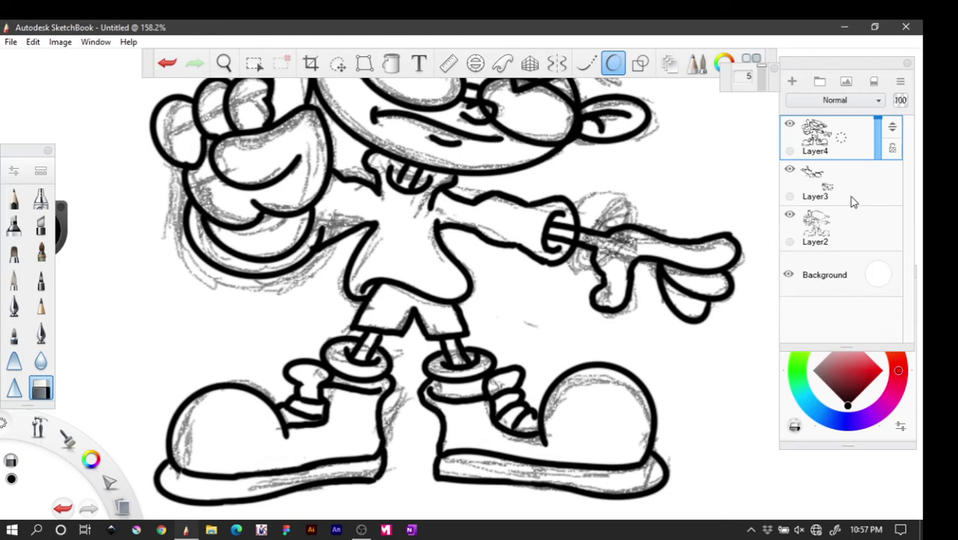
Flood fill both sunglasses lenses and the fist-side temple arm with black
left_click(223, 63)
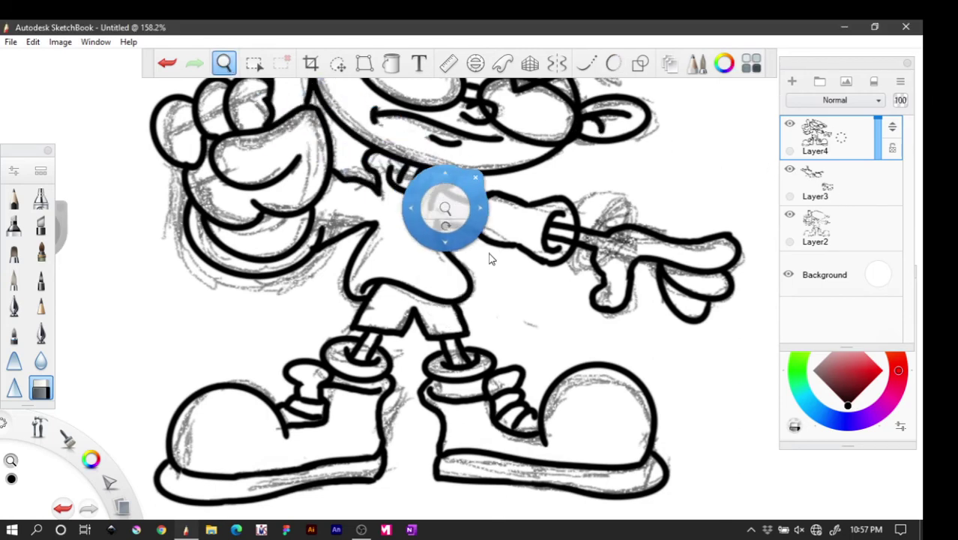
left_click_drag(459, 220, 334, 349)
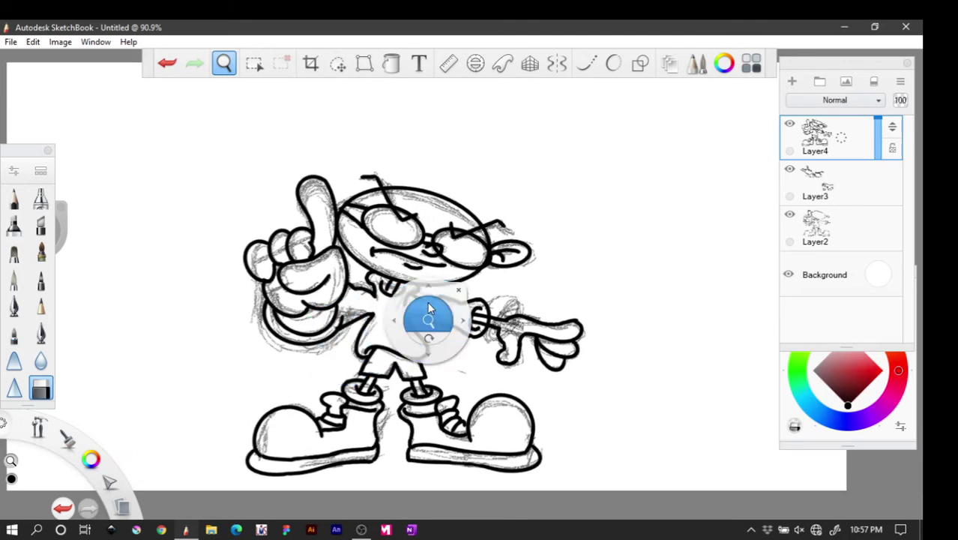
left_click_drag(457, 292, 378, 258)
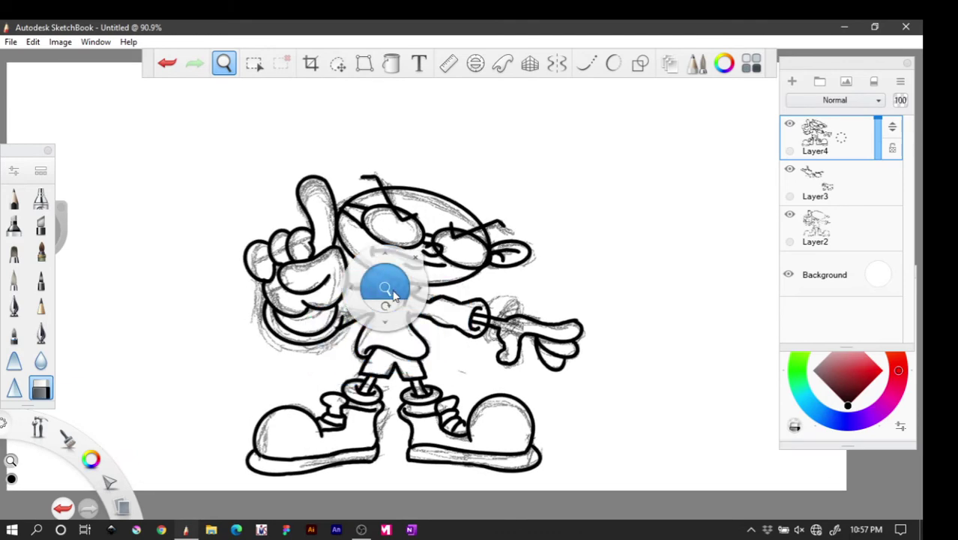
left_click(416, 258)
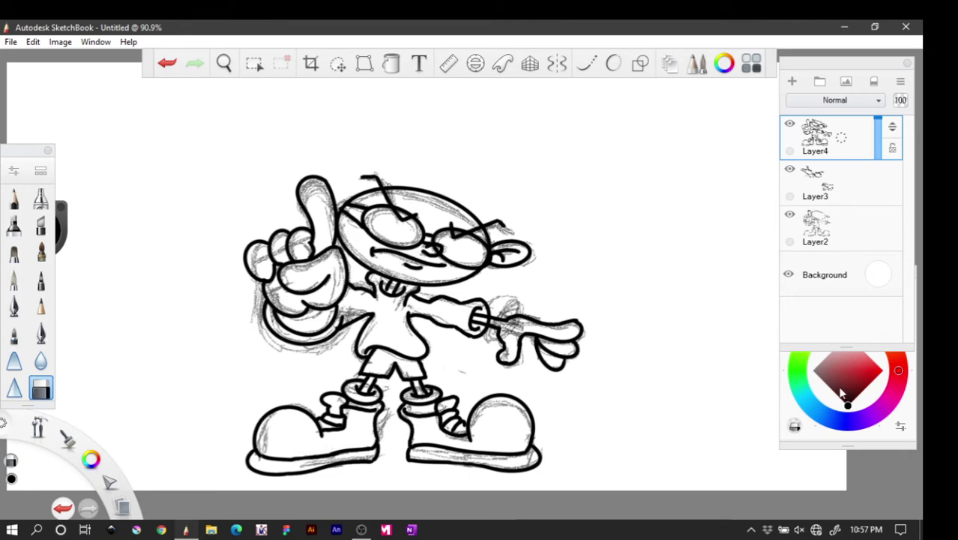
mouse_move(89, 465)
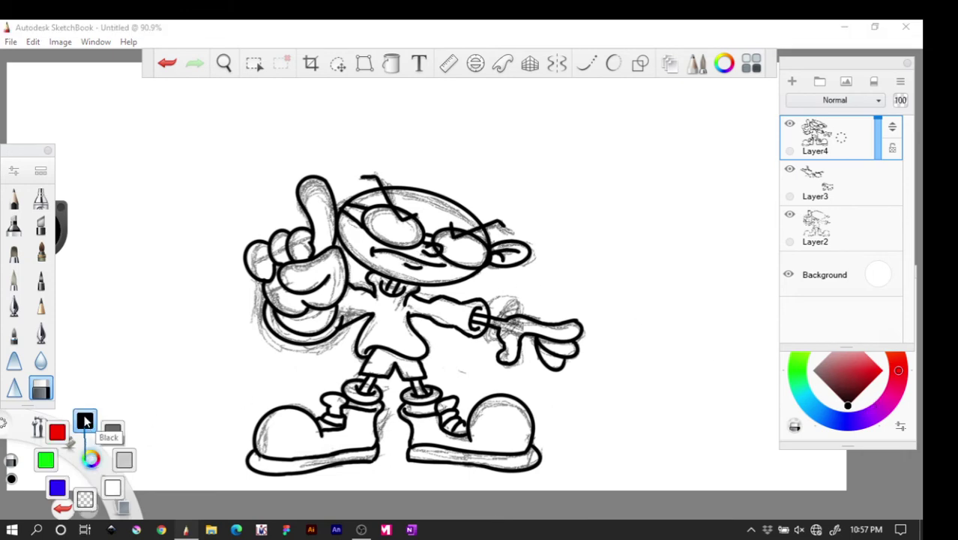
left_click(85, 421)
left_click(391, 63)
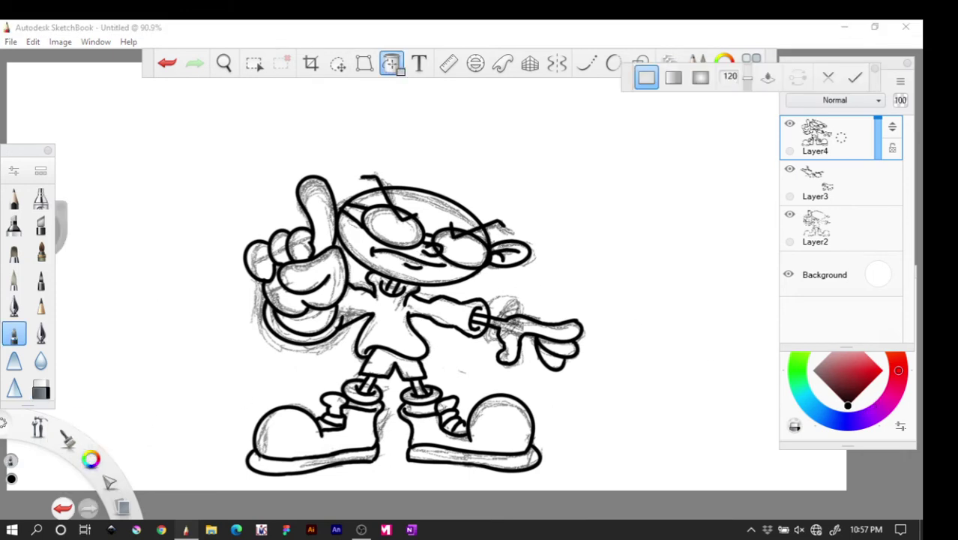
left_click(412, 240)
left_click(460, 242)
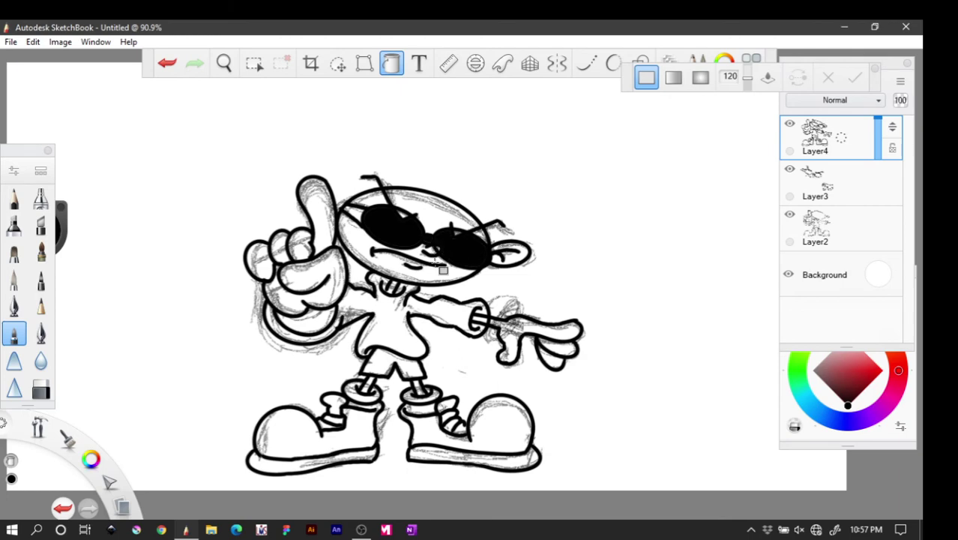
left_click(358, 212)
Fill the sweater and its sleeves with a deep red, and the inside of the fist-side sleeve opening with a darker red
left_click_drag(847, 409, 872, 380)
left_click(395, 335)
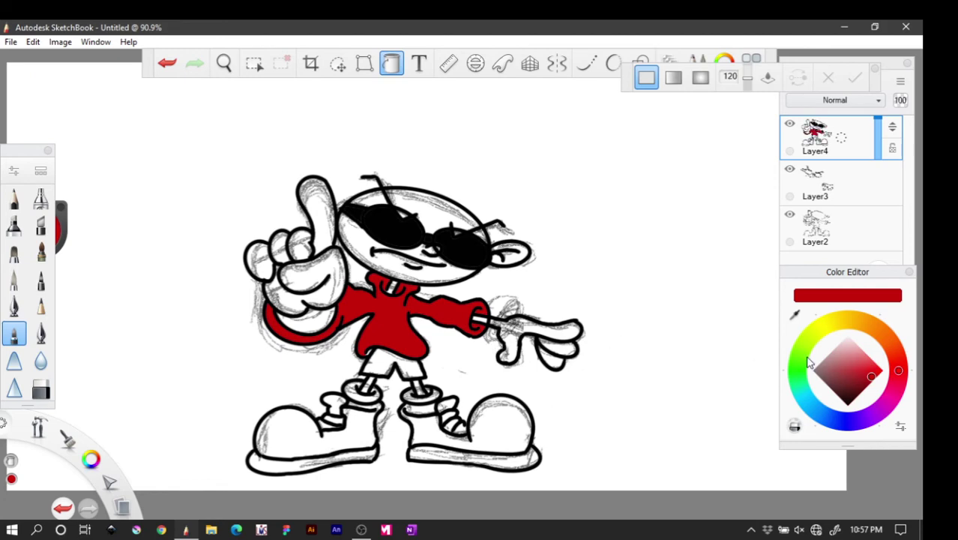
left_click_drag(869, 382, 864, 387)
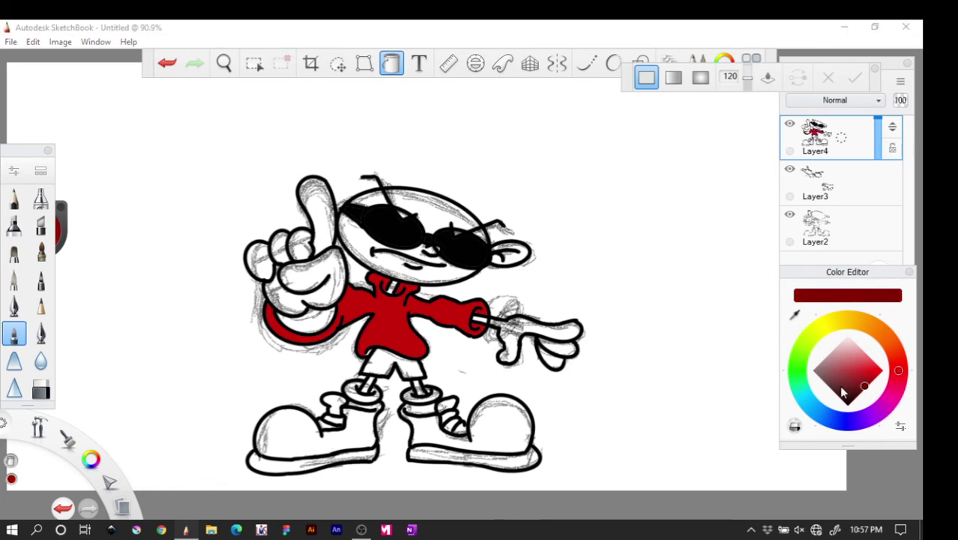
left_click(326, 317)
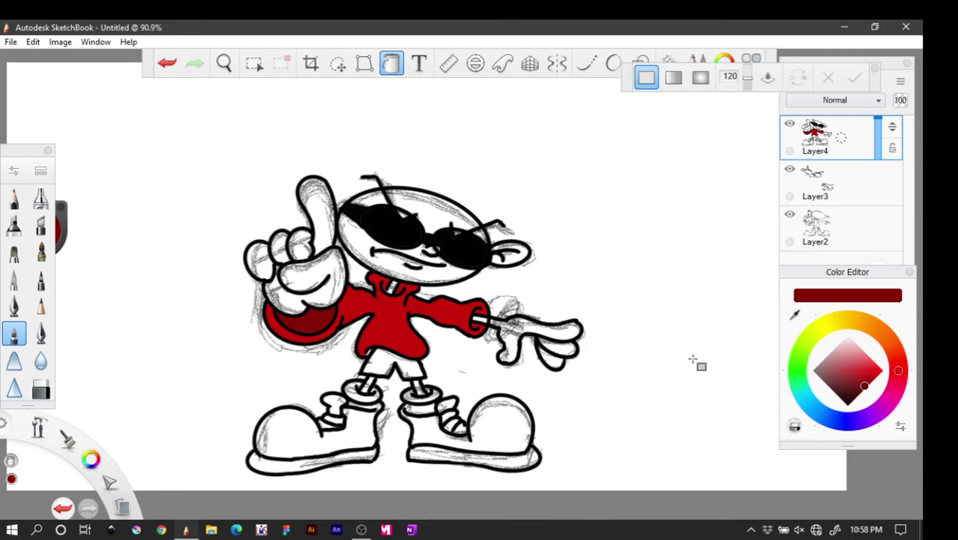
Mix an orange-brown and fill the upper of the open-hand-side shoe with it
left_click(855, 322)
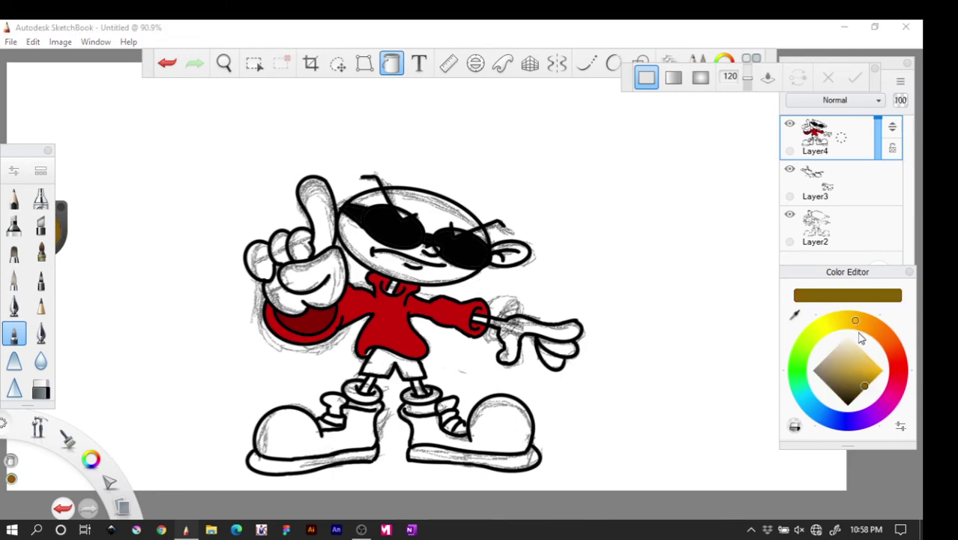
left_click_drag(861, 328, 873, 326)
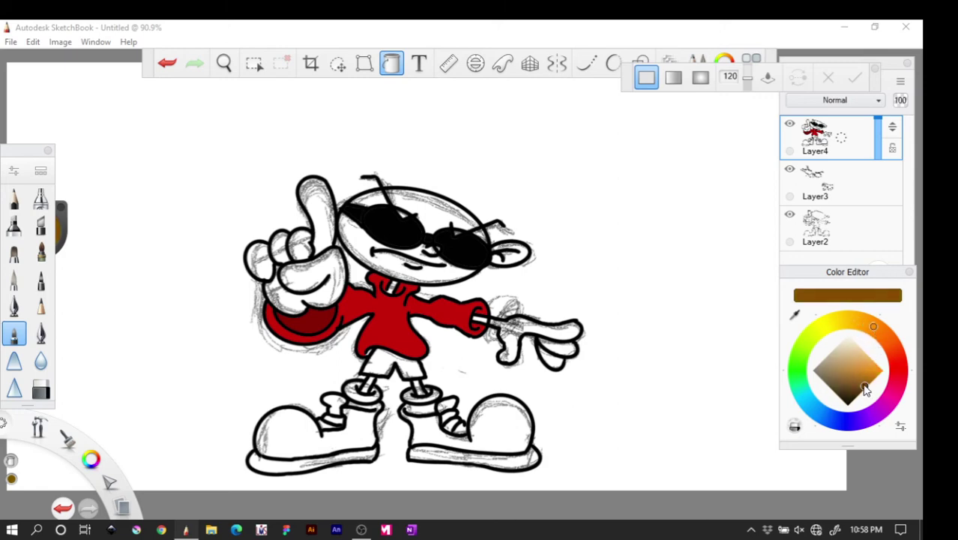
left_click_drag(863, 382, 871, 379)
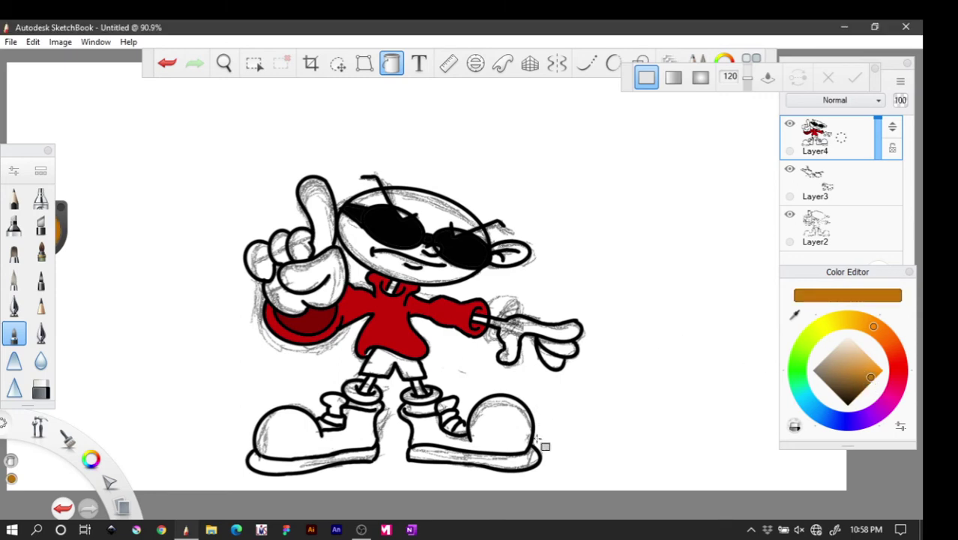
left_click_drag(869, 379, 874, 382)
left_click(510, 431)
Try a darker, duller brown on the upper of the open-hand-side shoe
left_click_drag(870, 380, 859, 380)
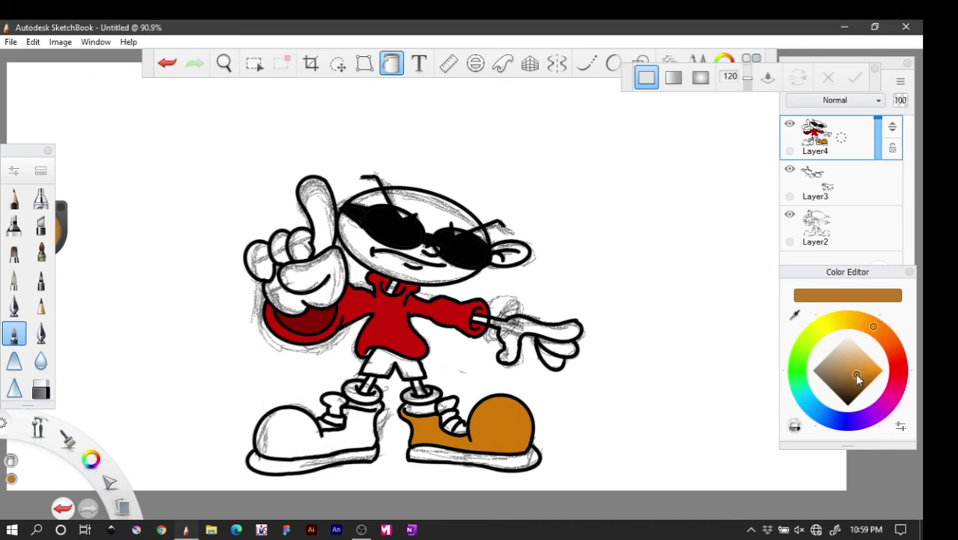
left_click(842, 372)
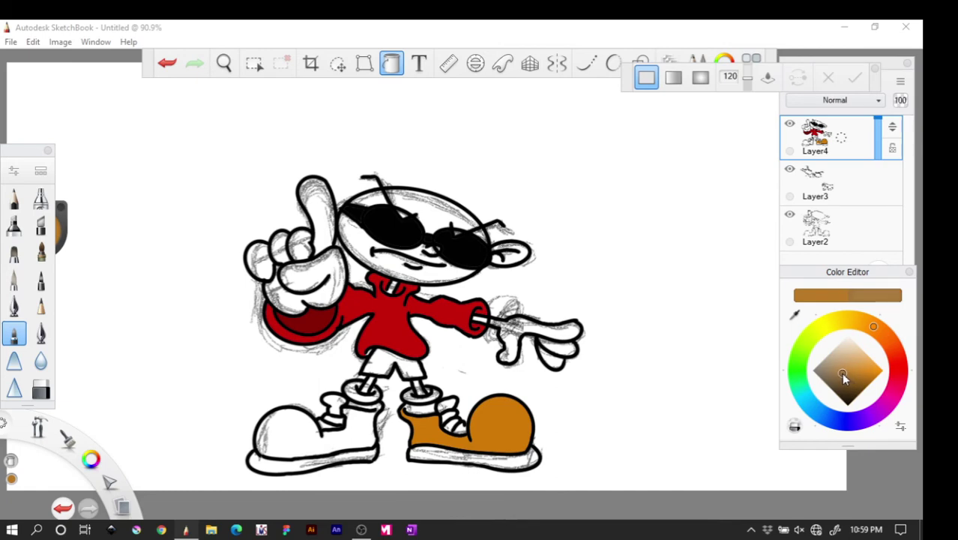
left_click_drag(842, 377, 861, 380)
left_click(502, 433)
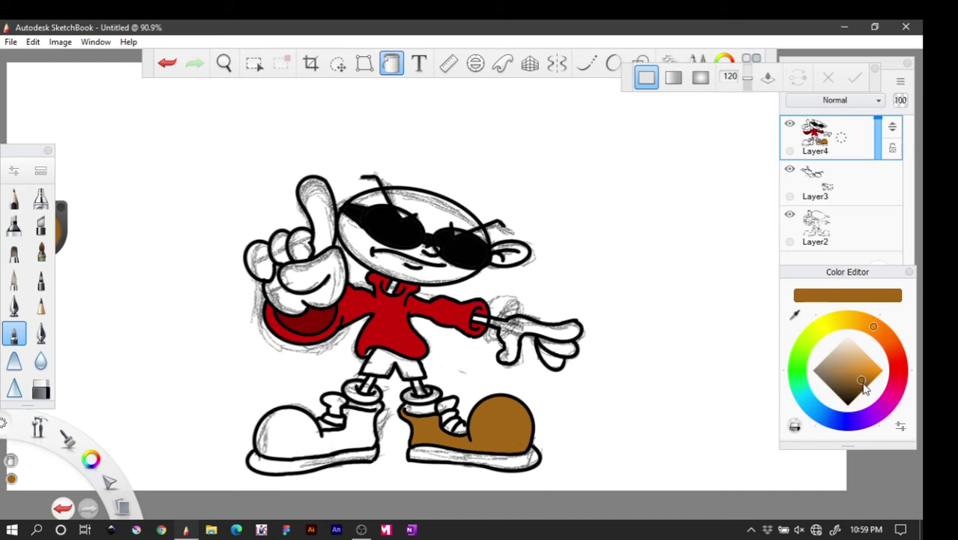
Mix a more saturated dark brown and fill the open-hand-side shoe with its sole and the fist-side shoe's upper
left_click_drag(863, 384, 875, 388)
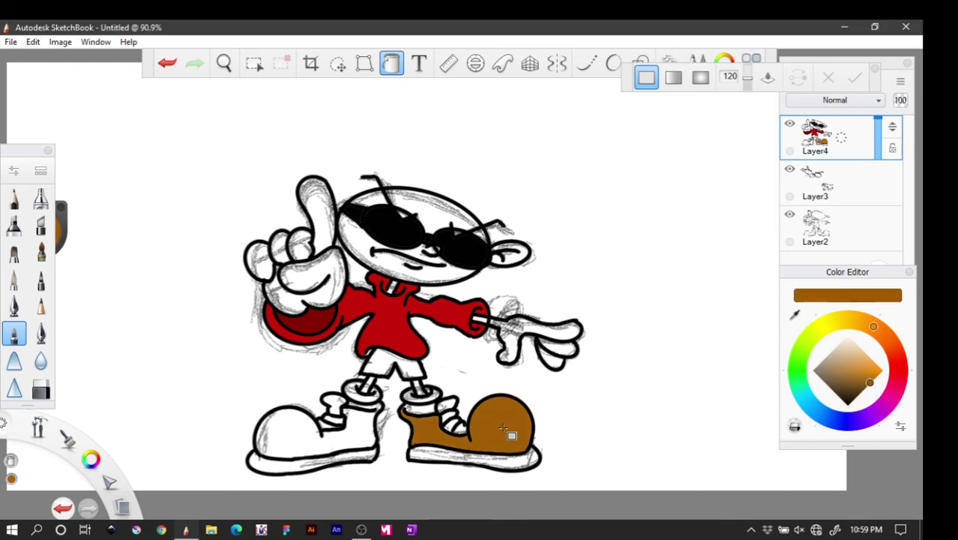
left_click(528, 463)
left_click(363, 443)
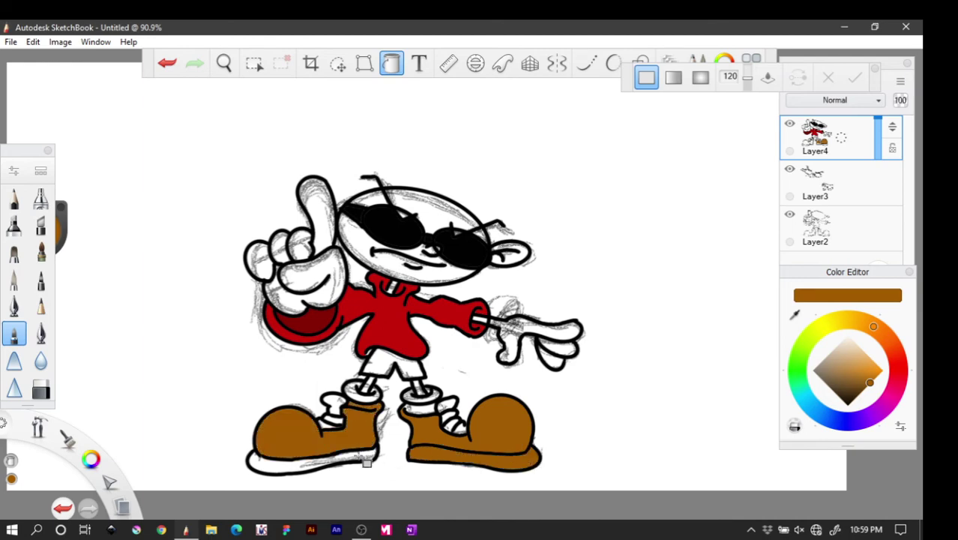
Fill the fist-side shoe's sole with brown and try a brighter orange-brown on the upper and sole of the open-hand-side shoe
left_click(365, 460)
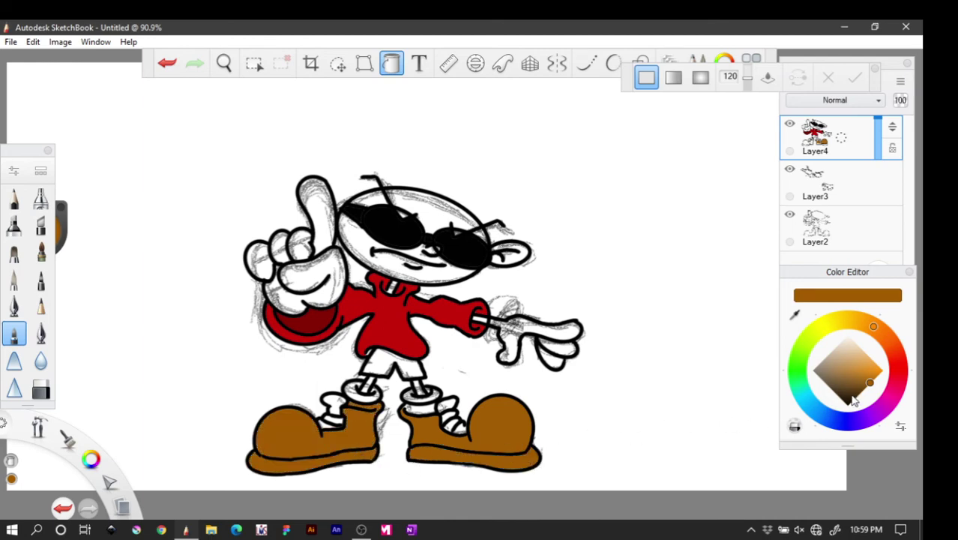
left_click(870, 381)
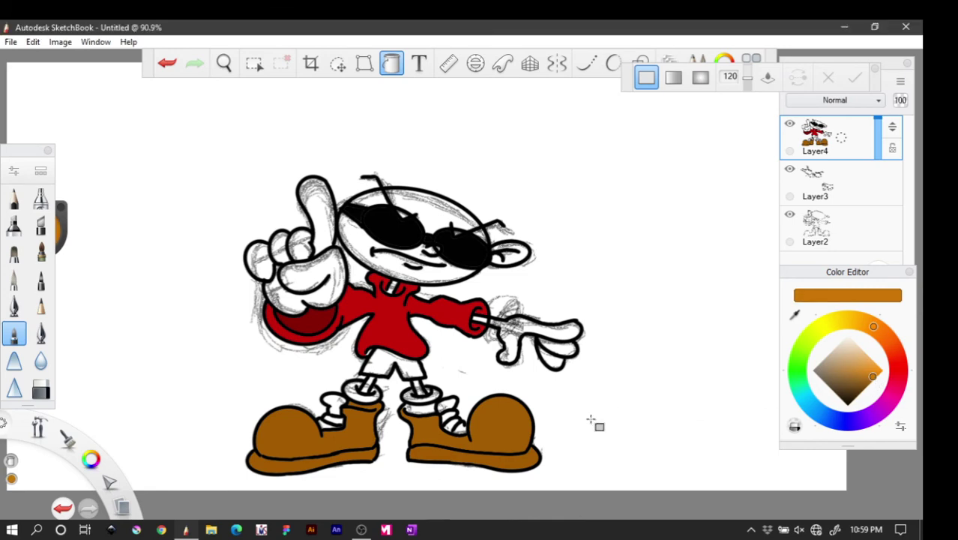
left_click(499, 428)
left_click(525, 463)
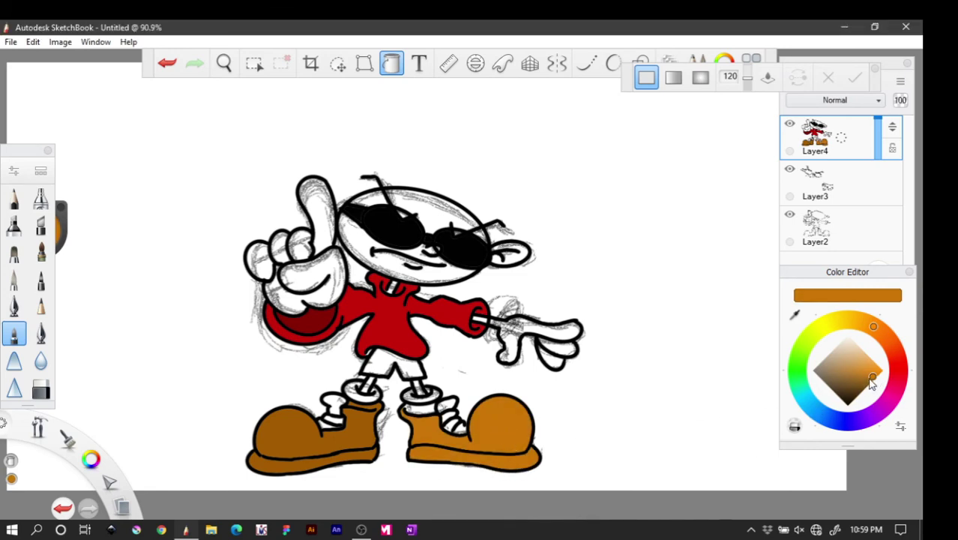
Darken the orange-brown slightly and refill the uppers and soles of both shoes with it
left_click_drag(870, 377, 872, 380)
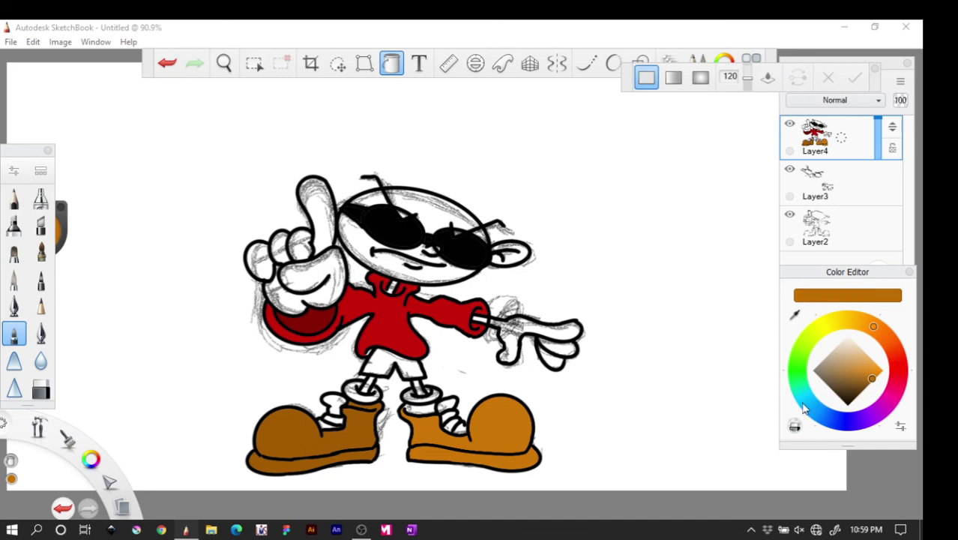
left_click(488, 429)
left_click(520, 458)
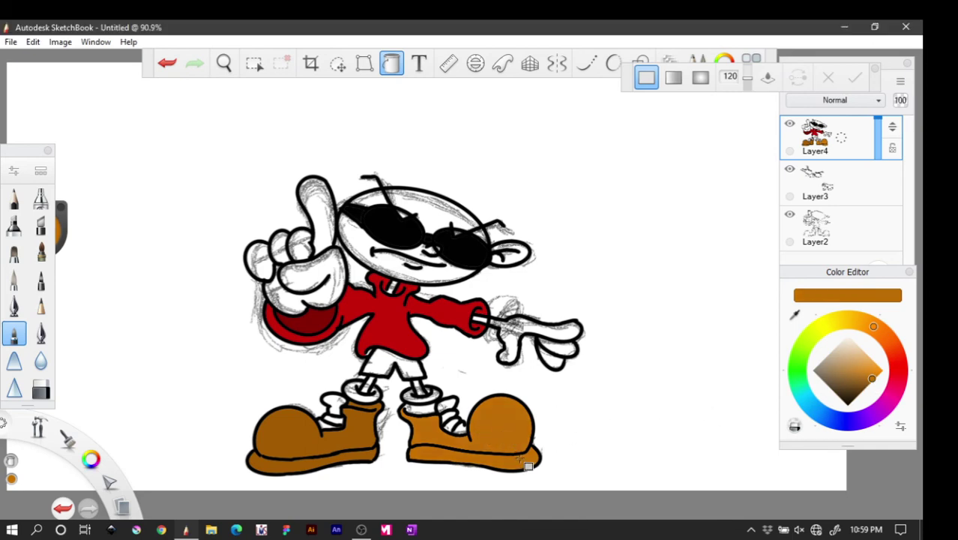
left_click(367, 448)
left_click(373, 459)
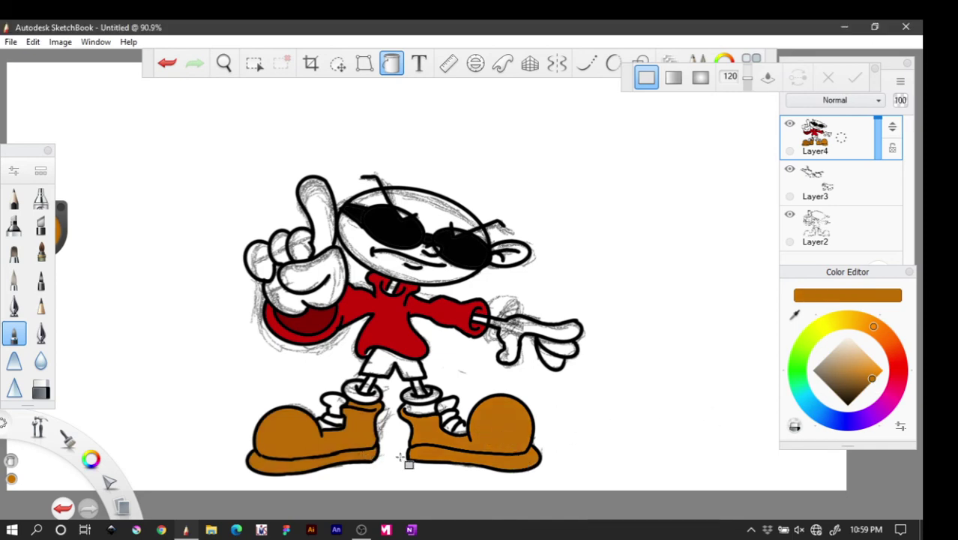
Fill the tongues and lace areas of both shoes and the ankle band of the open-hand-side shoe with the same orange-brown
left_click(448, 420)
left_click(336, 419)
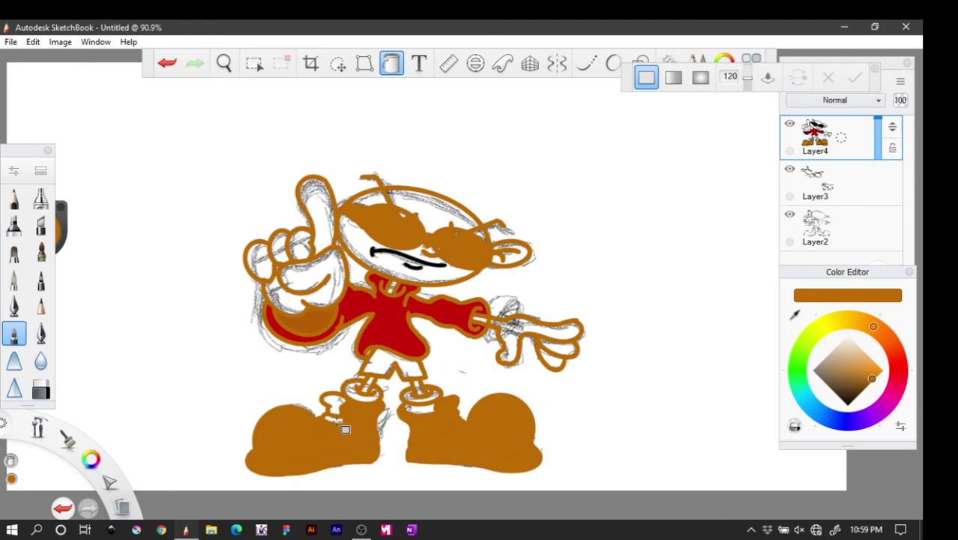
key("ctrl+z")
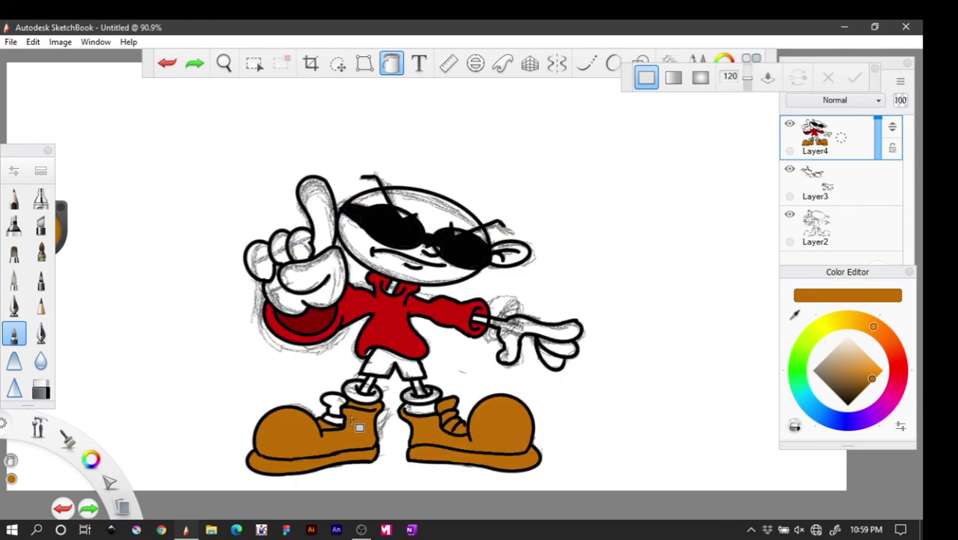
key("ctrl+y")
key("ctrl+z")
left_click(339, 415)
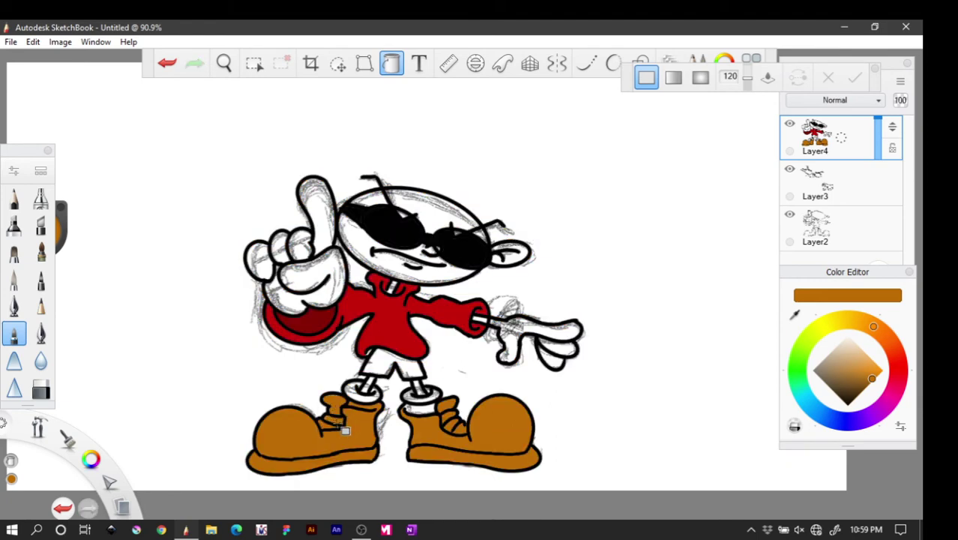
left_click(421, 422)
Fill the shorts with a greyish brown, and the face and upper head with a pale peach skin tone
left_click_drag(843, 366, 824, 369)
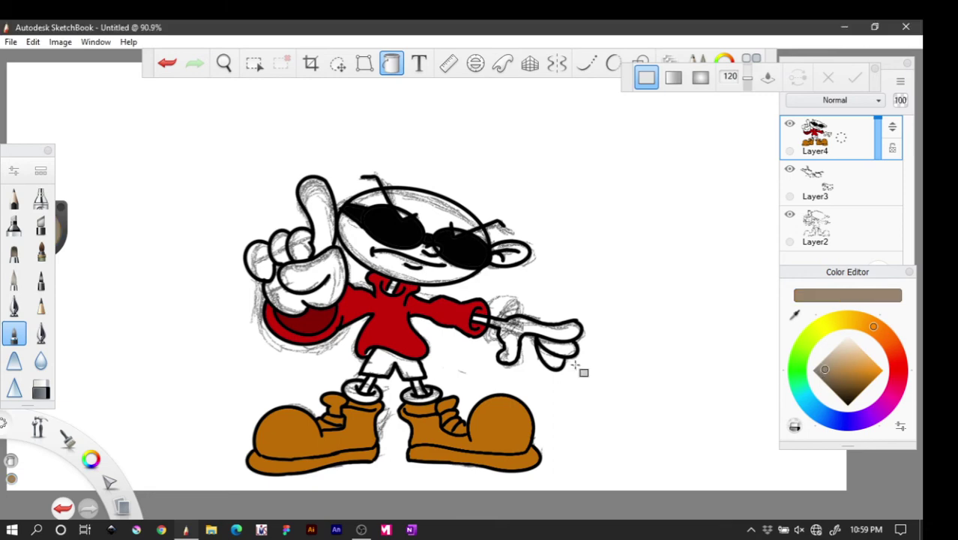
left_click(417, 372)
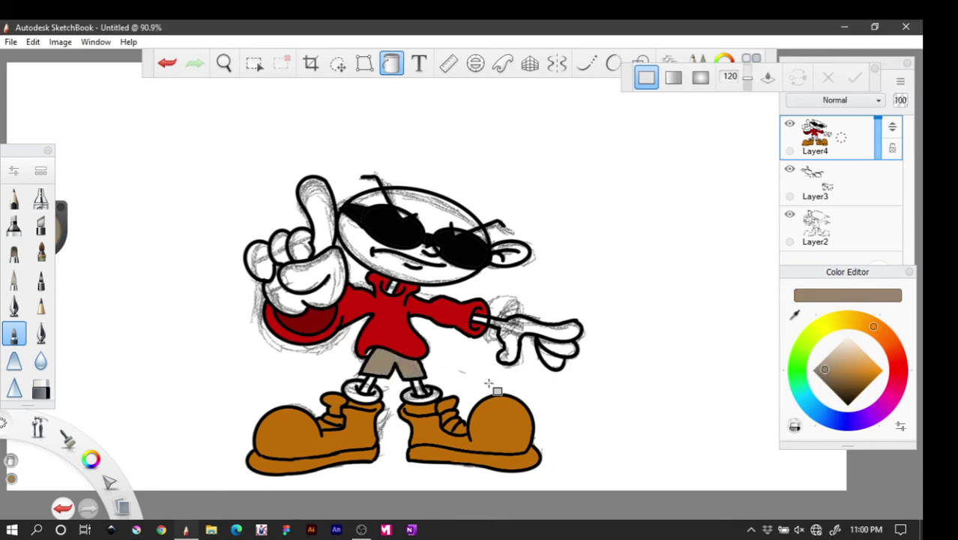
left_click_drag(831, 365, 850, 346)
left_click(440, 221)
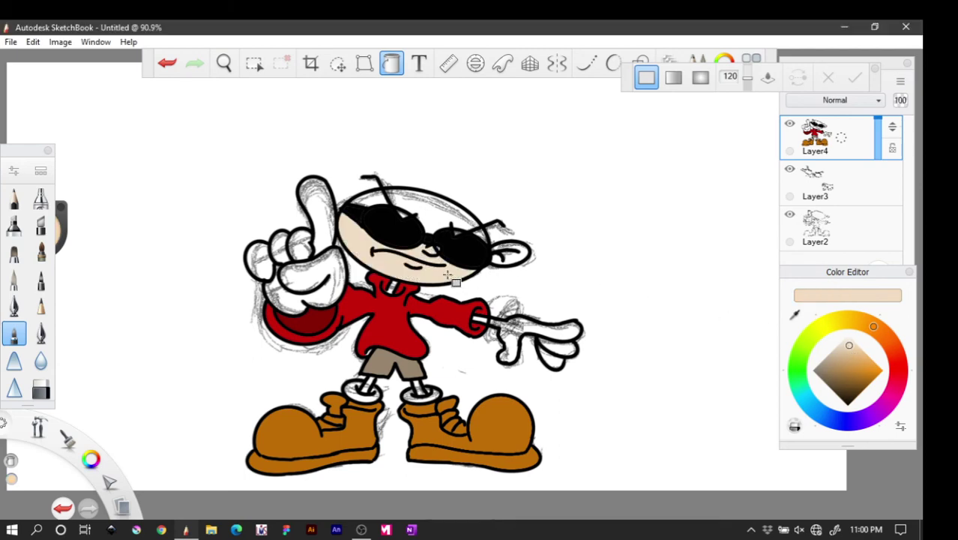
left_click(439, 220)
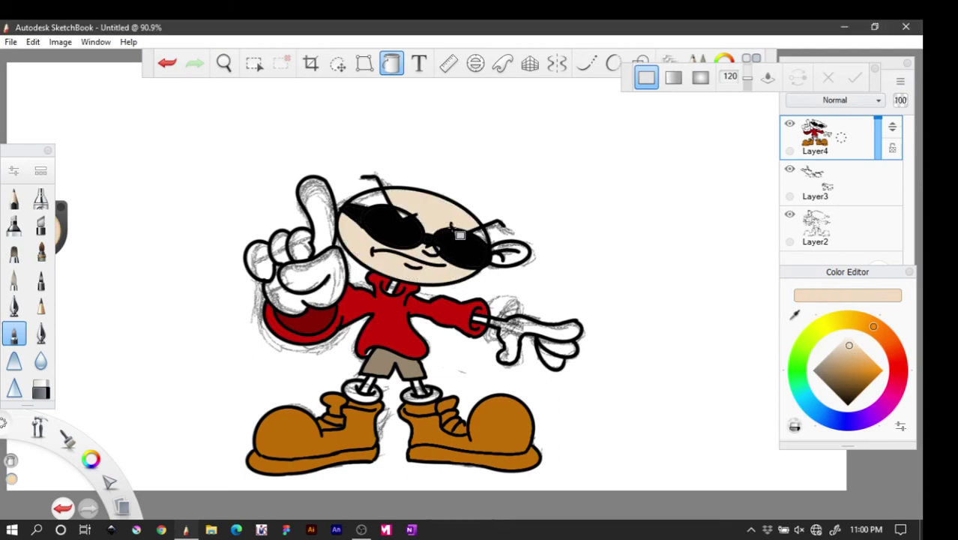
Fill the open hand, the pointing fist and their fingers with the pale peach skin tone, along with the remaining bare skin
left_click(536, 330)
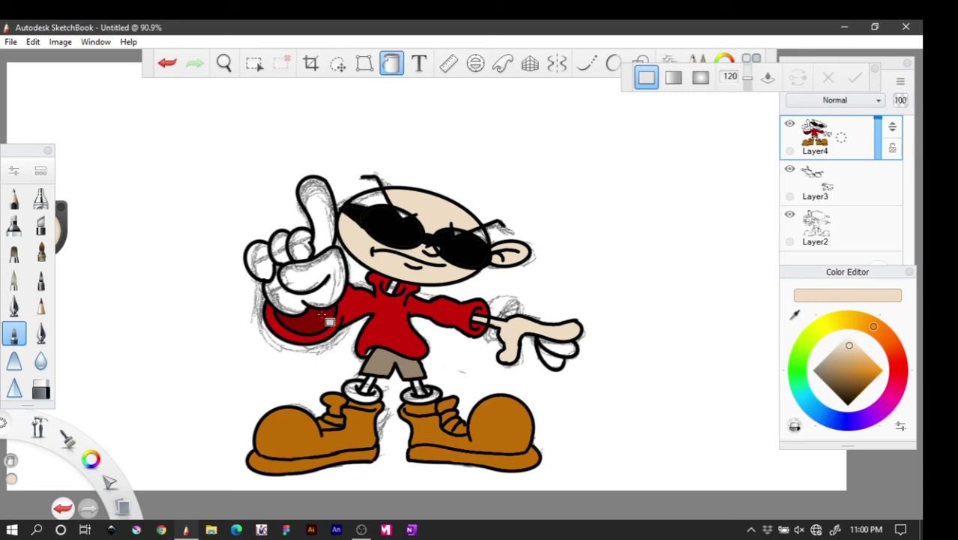
left_click(323, 294)
left_click(318, 232)
left_click(283, 255)
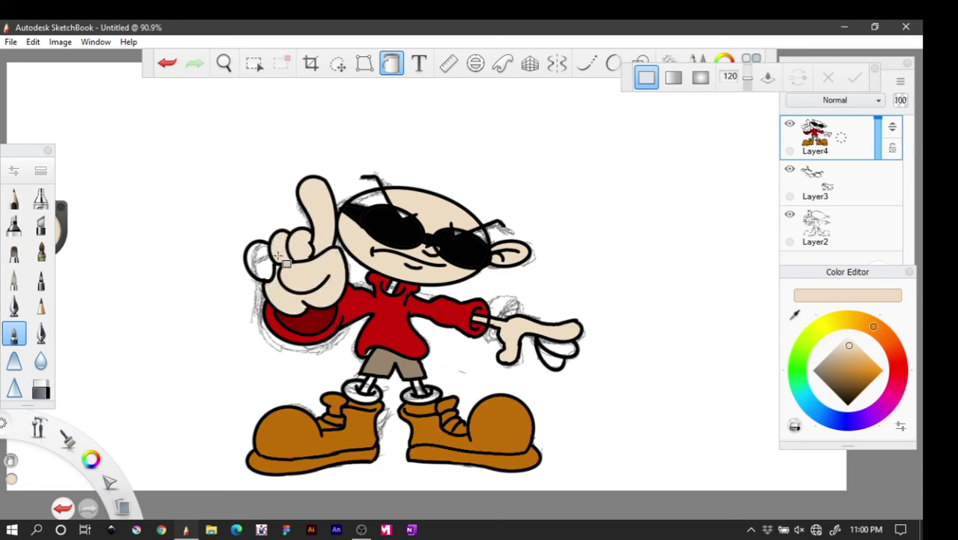
left_click(264, 259)
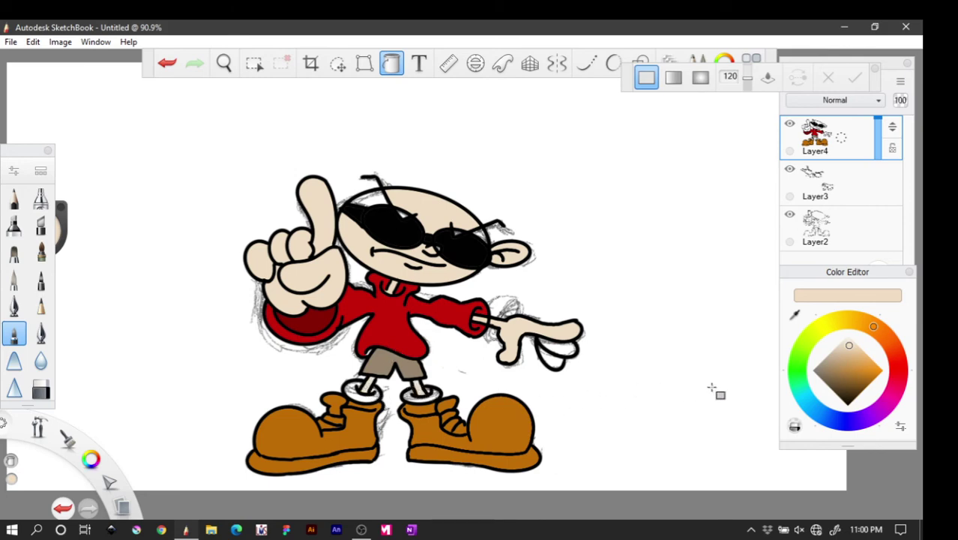
left_click(571, 354)
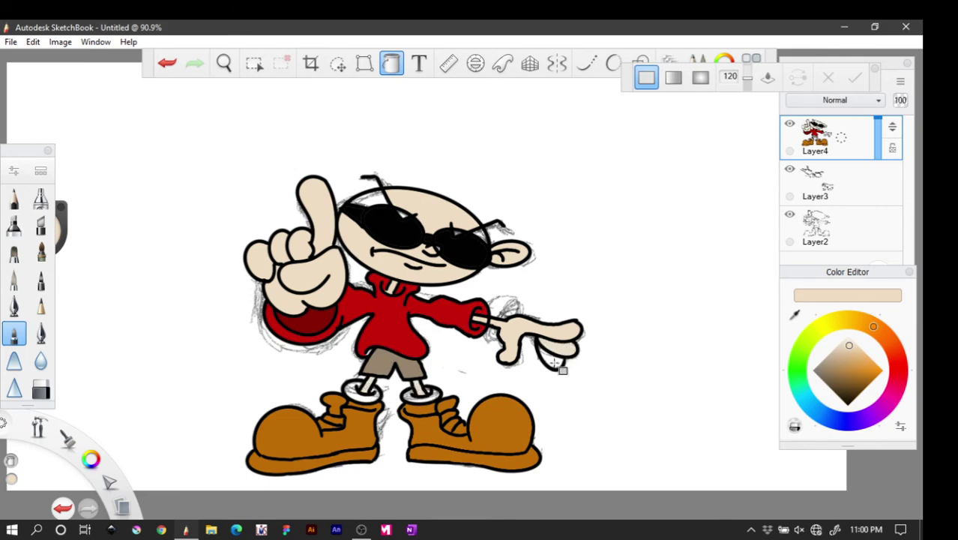
left_click(556, 360)
Switch the fill colour to white and fill the sock cuffs above both shoes
left_click(847, 337)
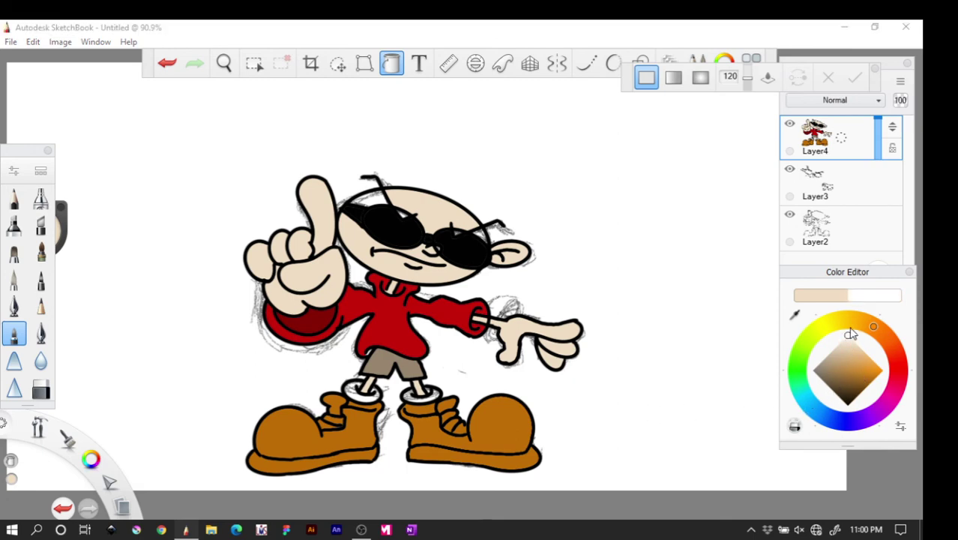
left_click(440, 404)
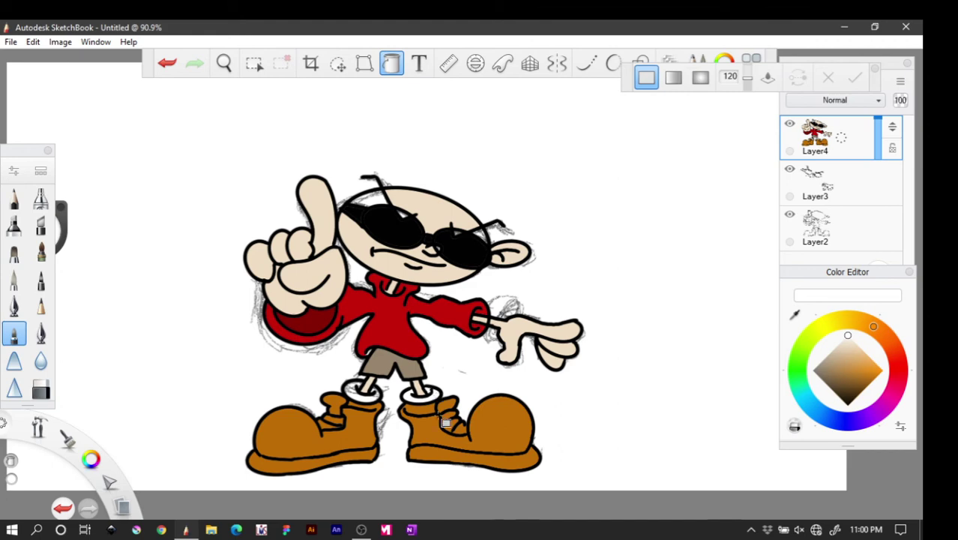
left_click(367, 399)
key("ctrl+z")
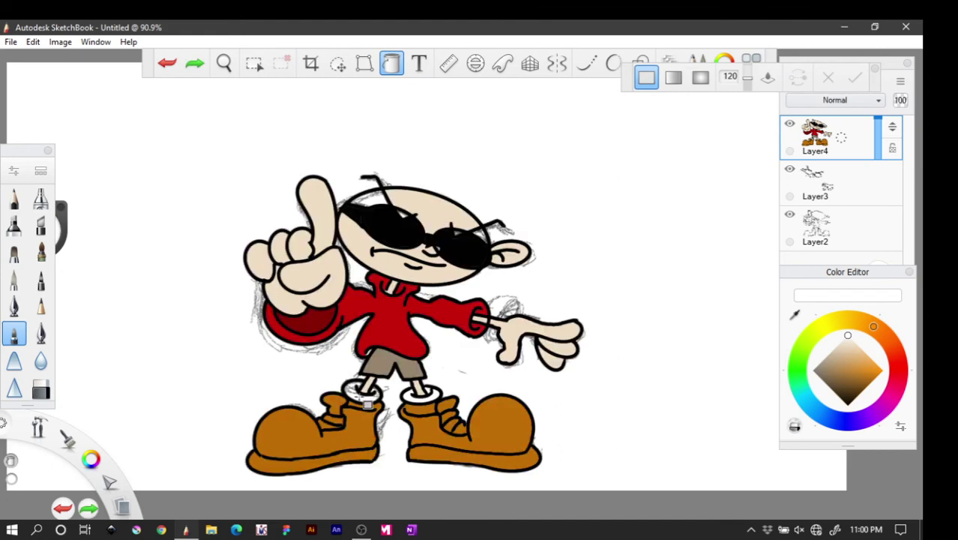
left_click(365, 396)
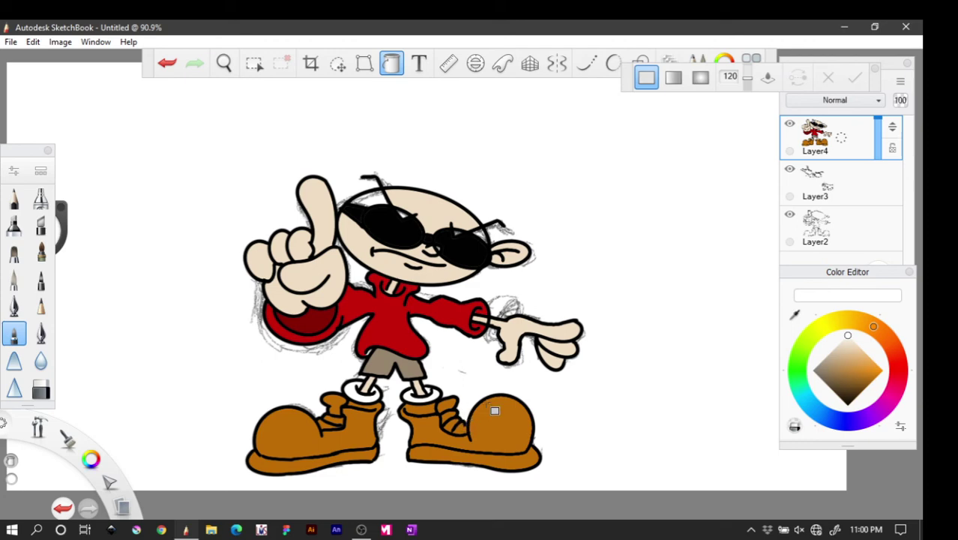
Switch to the Paintbrush and enlarge its size for painting a white highlight on the fist-side sunglasses lens
left_click(13, 279)
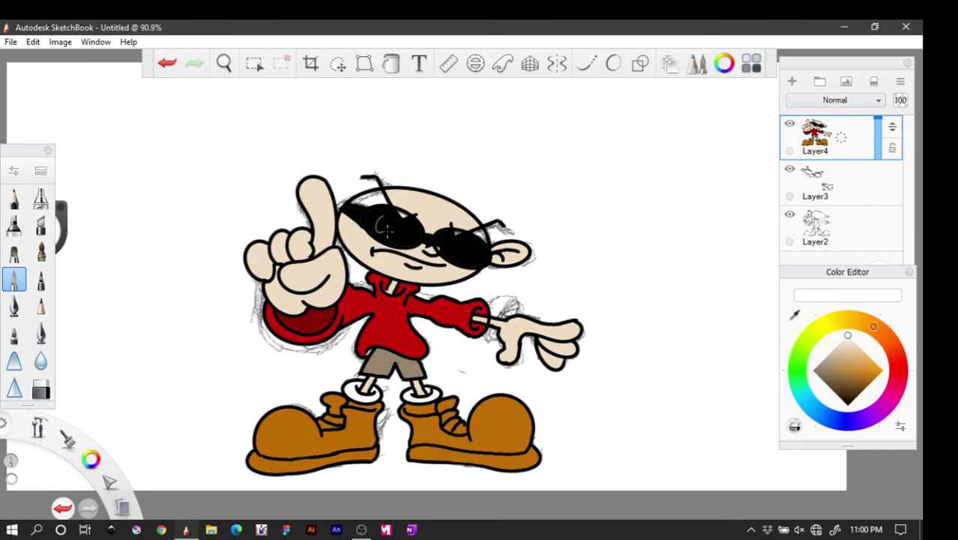
key("ctrl+z")
left_click(223, 63)
left_click_drag(286, 128, 371, 239)
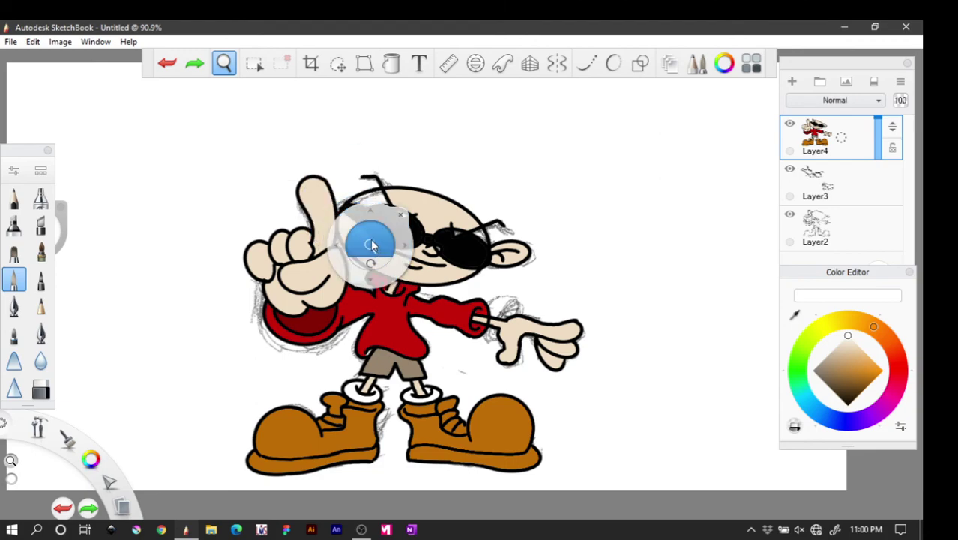
scroll(370, 239, "up", 6)
left_click_drag(450, 234, 342, 386)
left_click(345, 389)
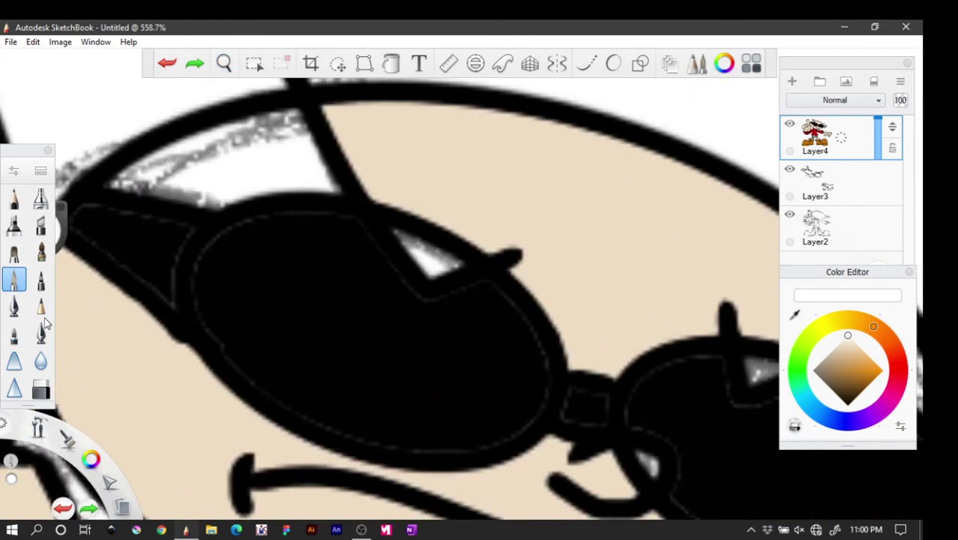
left_click(15, 173)
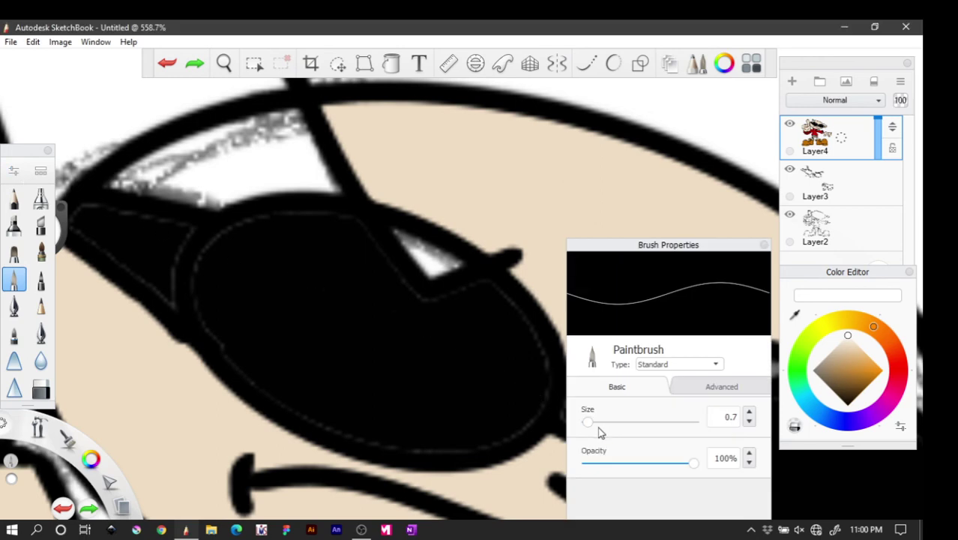
left_click_drag(588, 422, 601, 424)
left_click(764, 245)
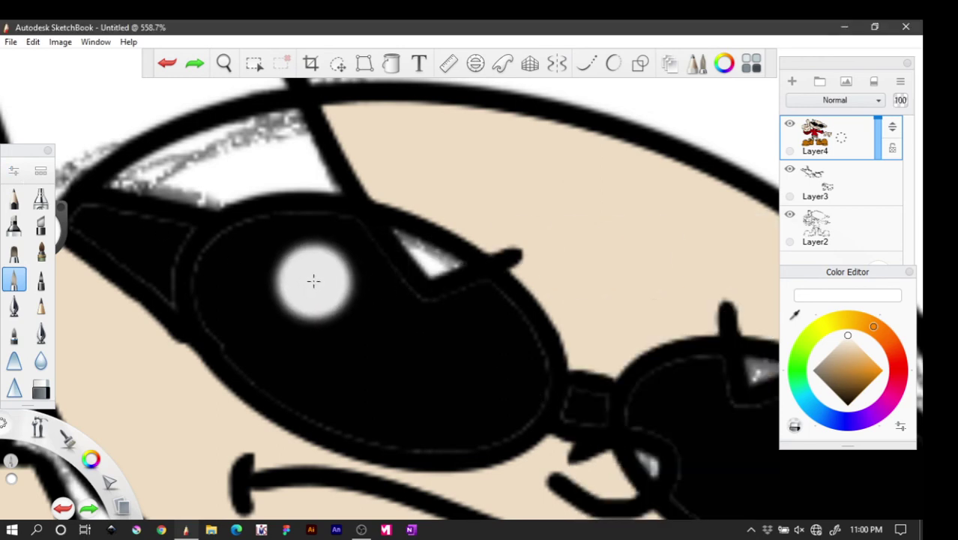
Reduce the Paintbrush size and paint a white bean-shaped highlight on the fist-side sunglasses lens
left_click(14, 175)
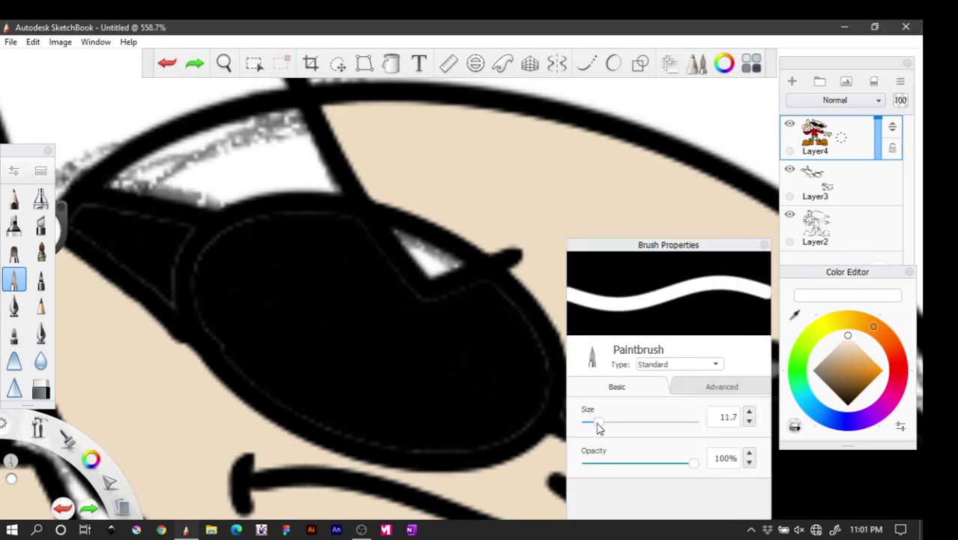
left_click_drag(596, 426, 594, 428)
left_click(763, 245)
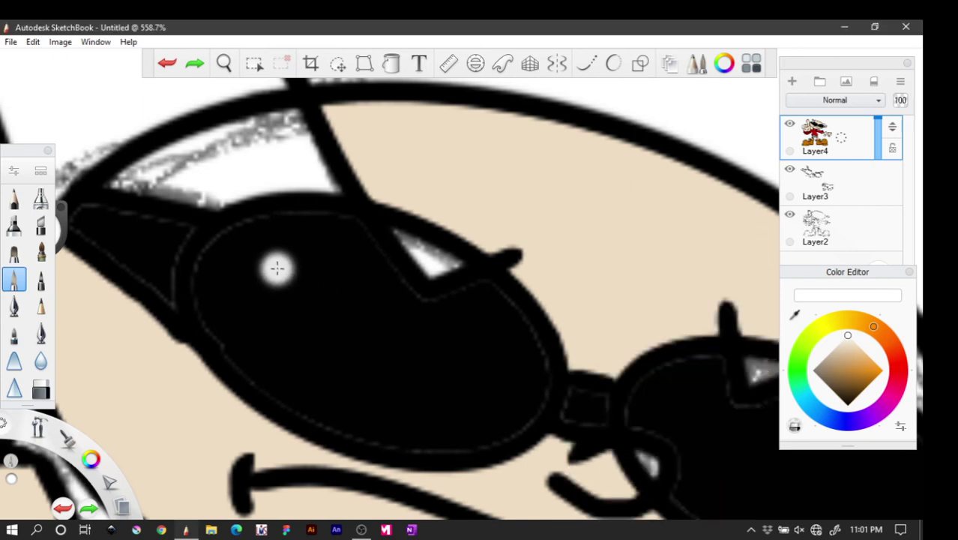
mouse_move(291, 253)
left_mouse_down()
mouse_move(255, 268)
mouse_move(238, 293)
mouse_move(254, 317)
mouse_move(269, 314)
mouse_move(248, 291)
mouse_move(259, 267)
mouse_move(301, 252)
mouse_move(258, 280)
mouse_move(256, 306)
mouse_move(278, 262)
mouse_move(291, 267)
mouse_move(274, 278)
mouse_move(259, 321)
mouse_move(288, 224)
left_mouse_up()
key("ctrl+z")
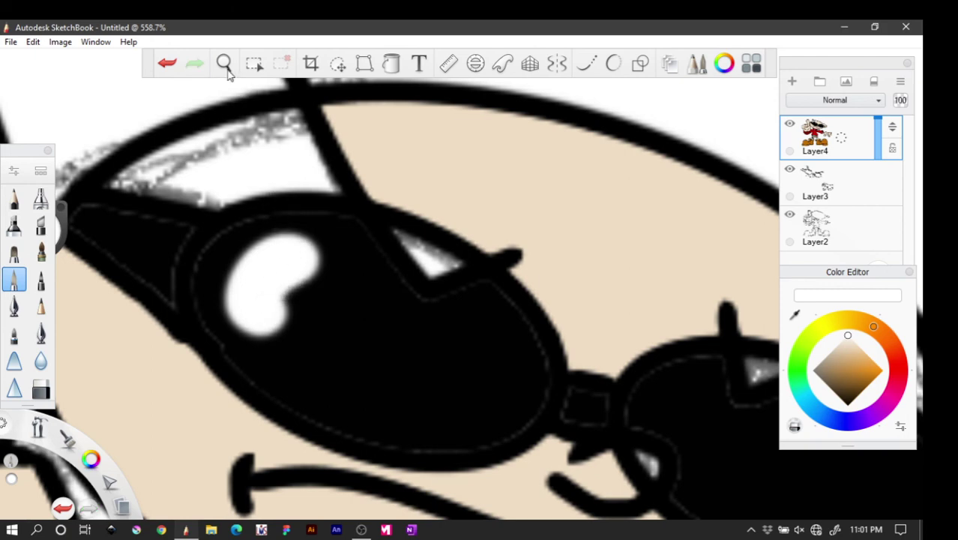
Paint a matching white bean-shaped highlight on the open-hand-side sunglasses lens
key("space")
mouse_move(547, 360)
left_mouse_down()
mouse_move(469, 323)
mouse_move(228, 250)
left_mouse_up()
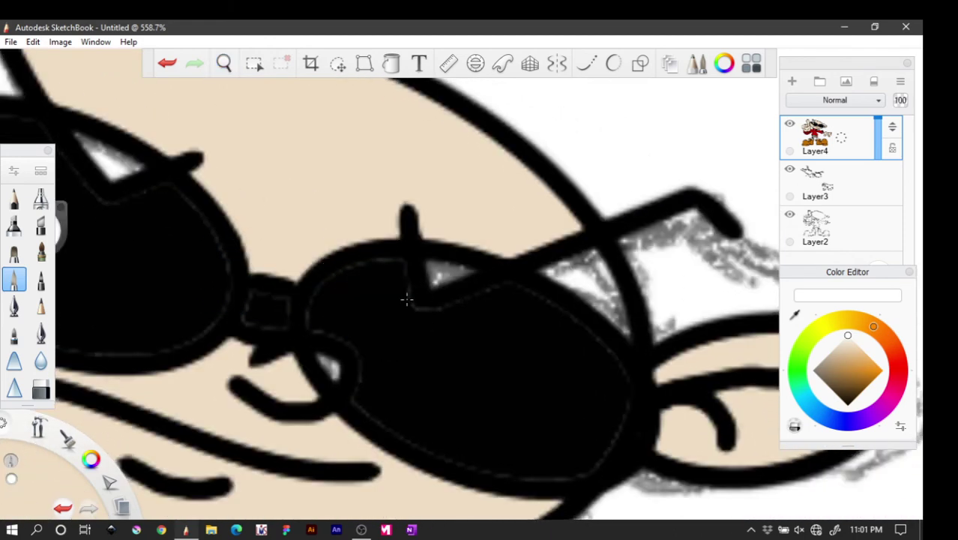
mouse_move(428, 308)
left_mouse_down()
mouse_move(393, 348)
mouse_move(411, 369)
mouse_move(421, 361)
mouse_move(404, 331)
mouse_move(408, 315)
mouse_move(431, 296)
mouse_move(447, 310)
mouse_move(419, 320)
mouse_move(403, 348)
mouse_move(415, 324)
left_mouse_up()
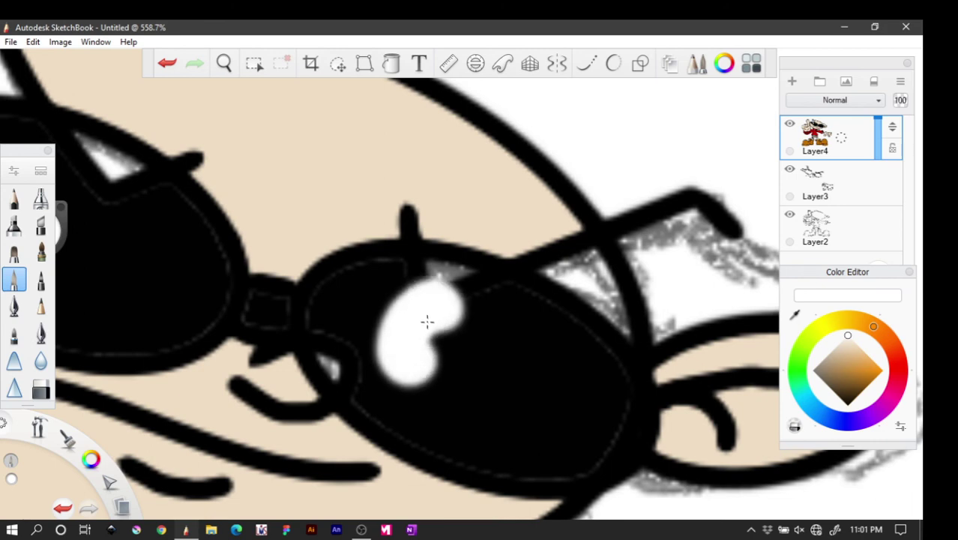
Set the Paintbrush to black at size 3.3 and paint over the unfilled gap above the open-hand-side lens highlight
left_click_drag(91, 458, 88, 413)
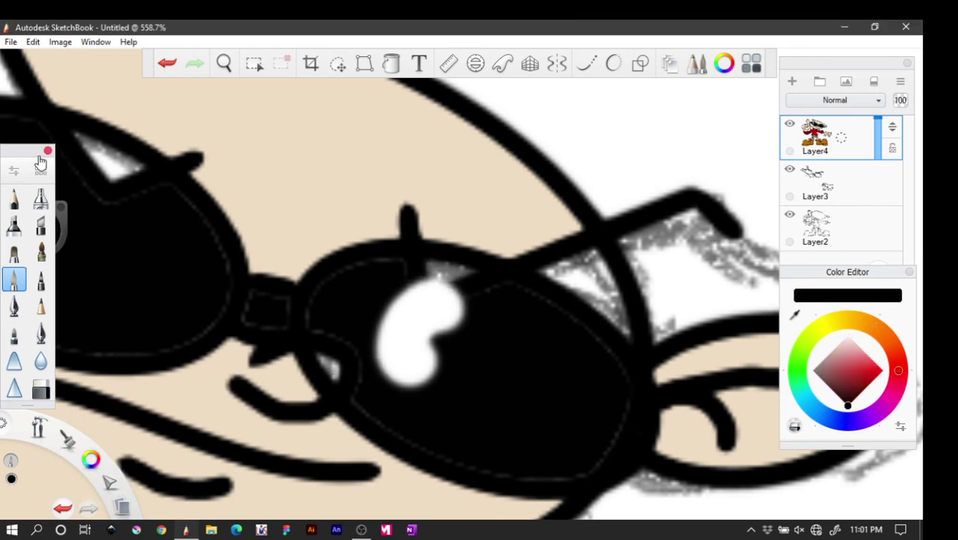
left_click(15, 172)
left_click(587, 423)
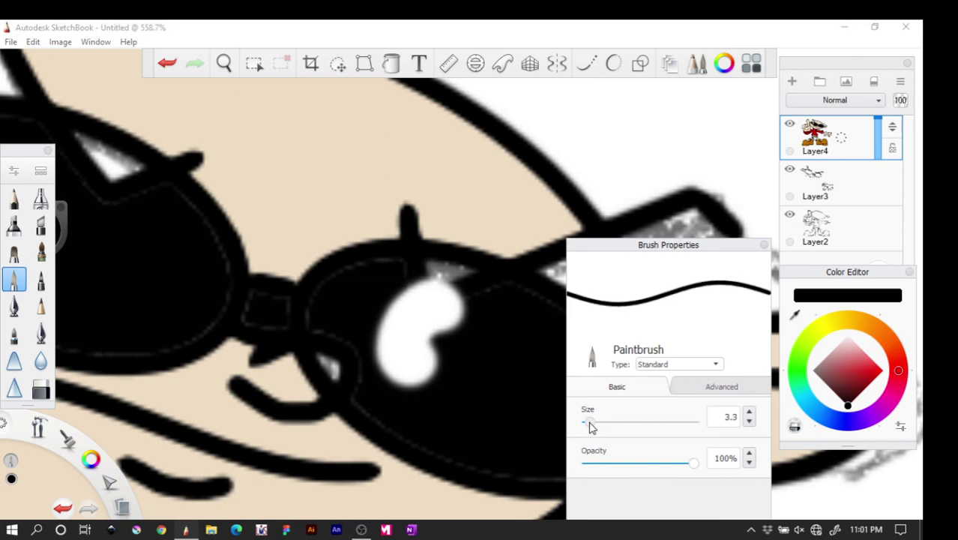
left_click(764, 245)
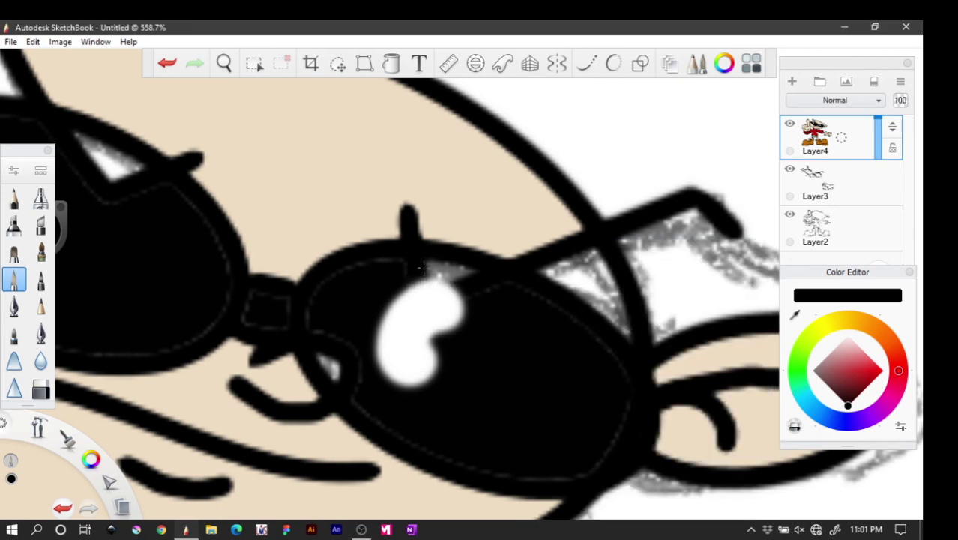
left_click_drag(414, 267, 479, 288)
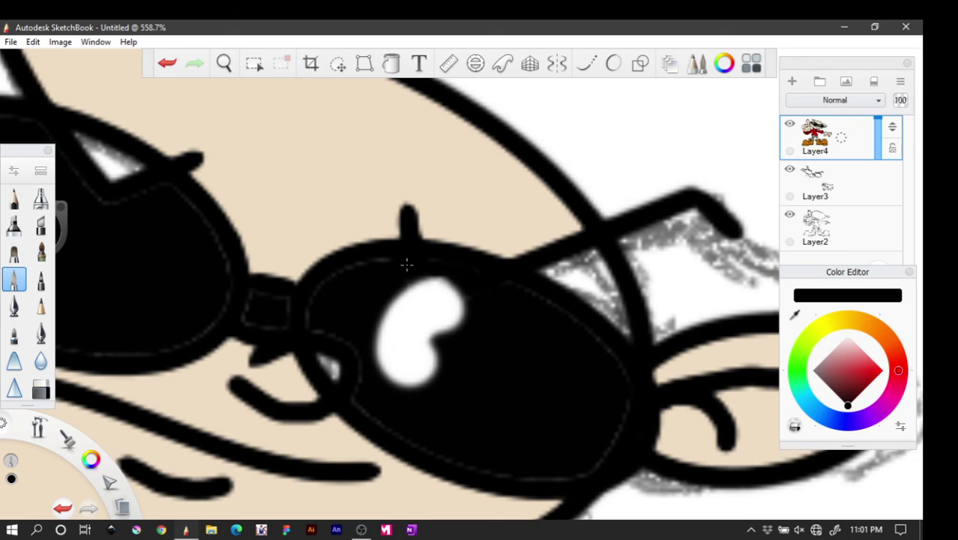
Paint over the unfilled triangular gap above the highlight-side edge of the fist-side sunglasses lens in black
left_click(223, 63)
mouse_move(464, 317)
left_mouse_down()
mouse_move(204, 216)
mouse_move(170, 192)
mouse_move(327, 321)
mouse_move(363, 321)
left_mouse_up()
left_click(386, 290)
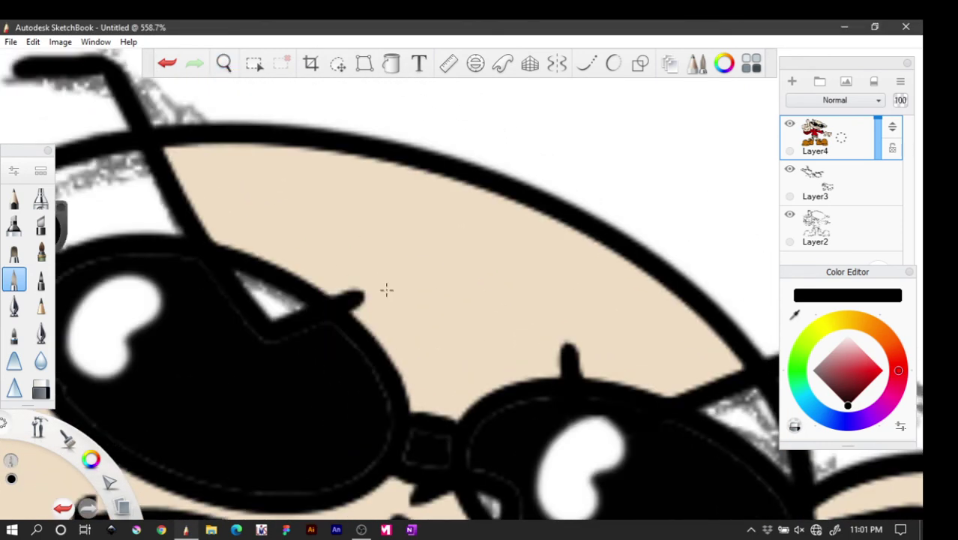
mouse_move(254, 323)
left_mouse_down()
mouse_move(283, 310)
mouse_move(249, 304)
mouse_move(299, 319)
mouse_move(239, 274)
mouse_move(314, 320)
left_mouse_up()
left_click_drag(278, 295, 273, 288)
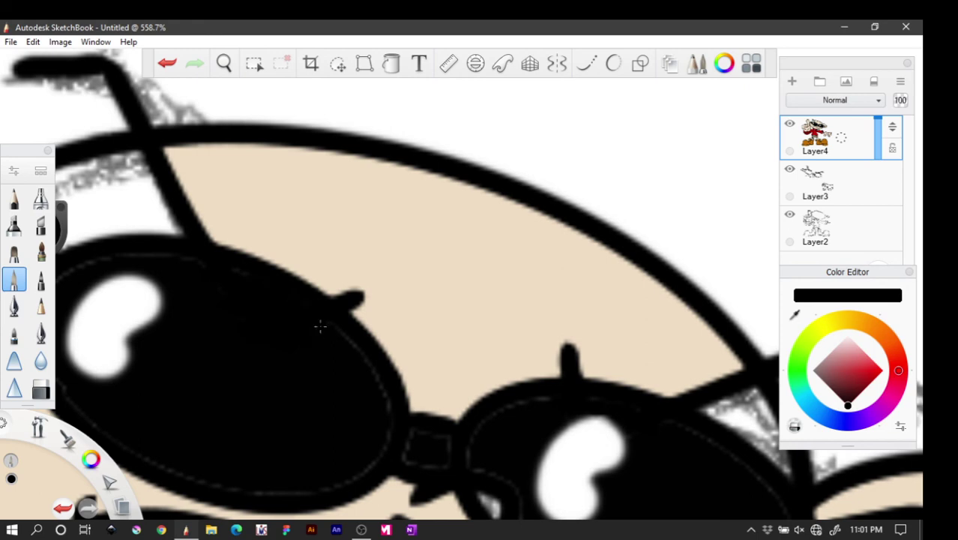
Sample the face's skin colour and paint over the grey gap and black outline inside the nose
left_click(223, 63)
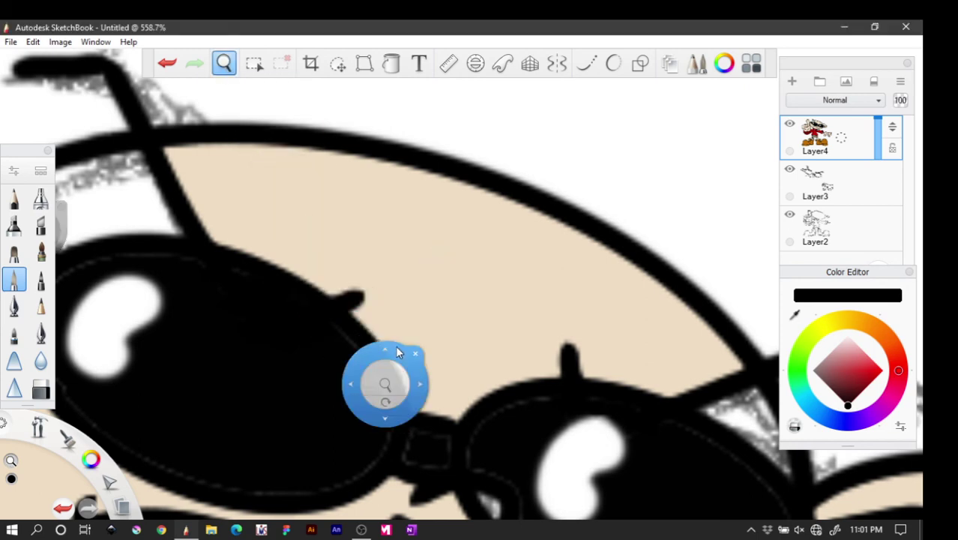
left_click_drag(395, 344, 376, 361)
left_click(372, 353)
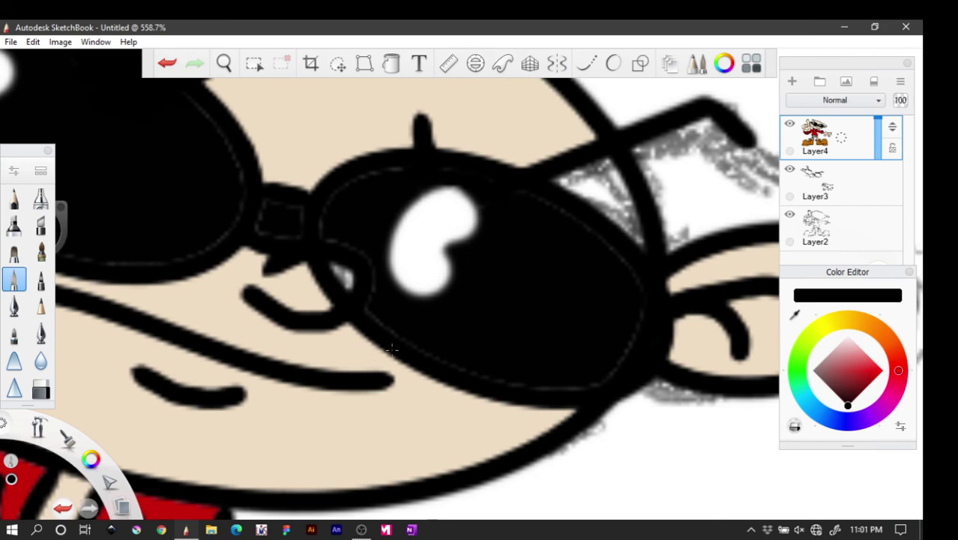
left_click(796, 318)
left_click(408, 426)
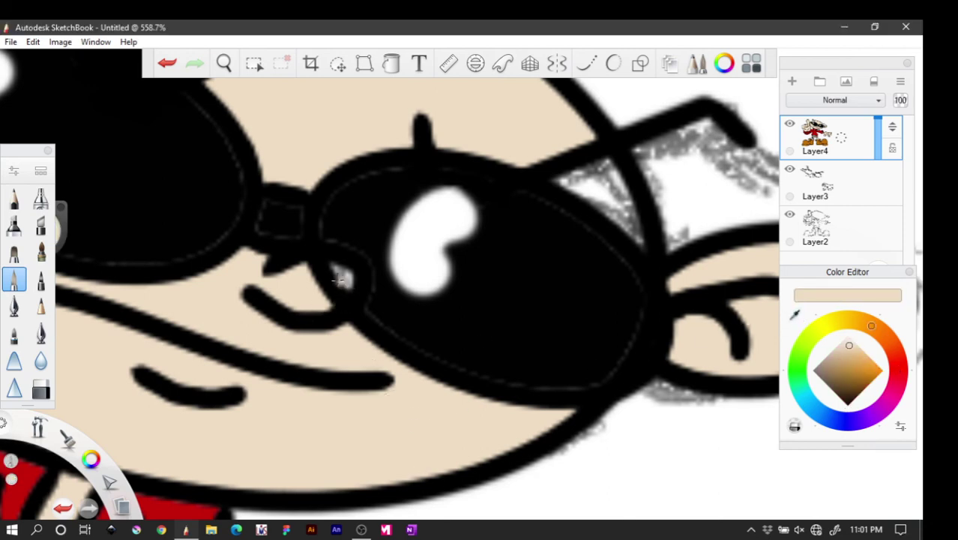
mouse_move(339, 280)
left_mouse_down()
mouse_move(324, 302)
mouse_move(345, 276)
mouse_move(315, 272)
mouse_move(312, 283)
mouse_move(326, 278)
mouse_move(301, 274)
mouse_move(322, 268)
mouse_move(296, 272)
left_mouse_up()
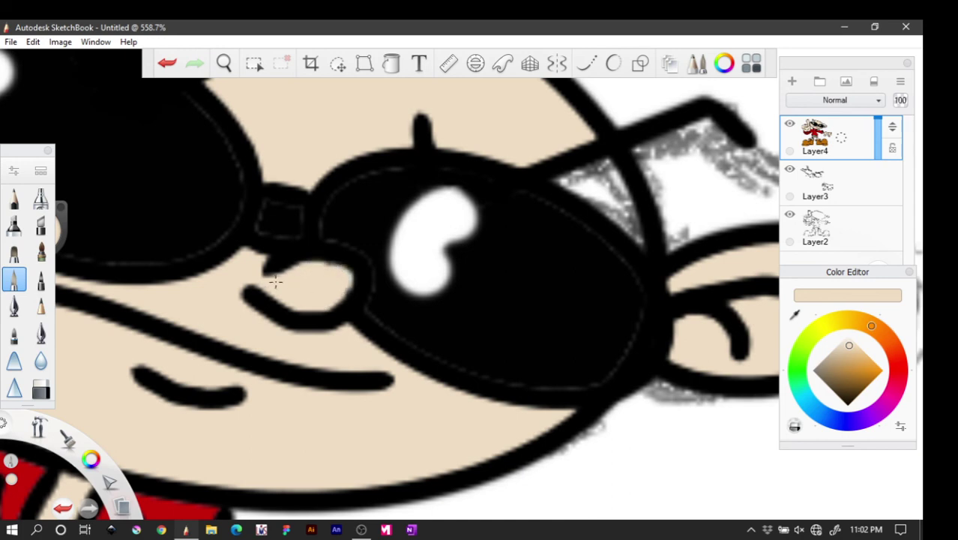
mouse_move(266, 281)
left_mouse_down()
mouse_move(311, 263)
mouse_move(352, 276)
mouse_move(337, 302)
mouse_move(296, 308)
mouse_move(259, 283)
mouse_move(272, 298)
mouse_move(311, 309)
mouse_move(343, 300)
mouse_move(355, 280)
mouse_move(329, 261)
mouse_move(274, 273)
left_mouse_up()
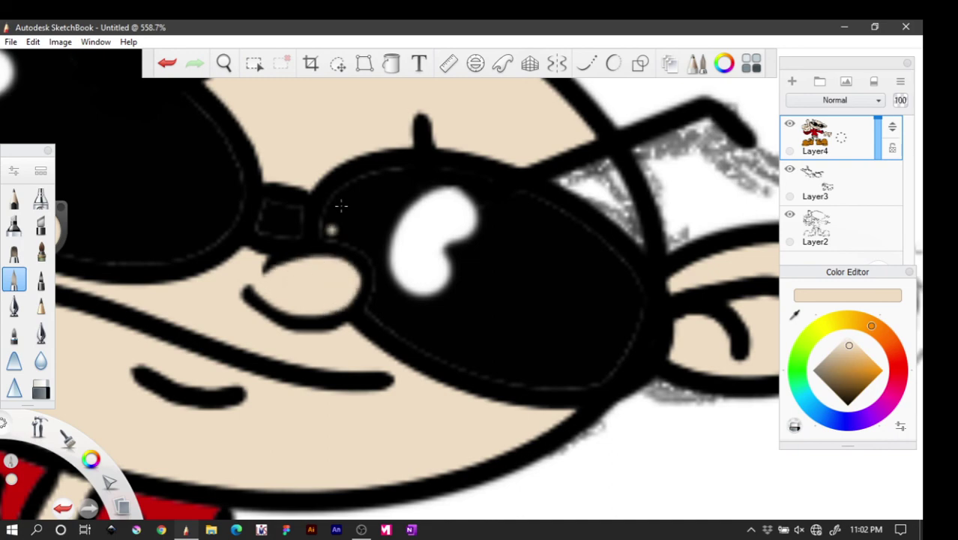
Set the brush colour to black and paint over the arm's base inside the open-hand sleeve opening
left_click(223, 63)
mouse_move(417, 278)
left_mouse_down()
mouse_move(340, 302)
mouse_move(428, 423)
mouse_move(399, 278)
left_mouse_up()
left_click(416, 327)
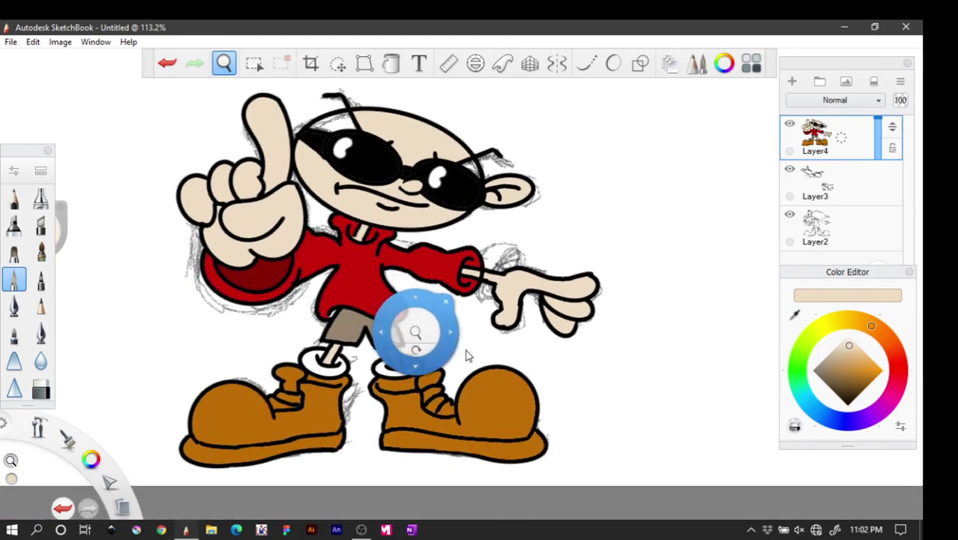
scroll(453, 325, "up", 5)
left_click_drag(579, 281, 326, 423)
mouse_move(347, 289)
left_mouse_down()
mouse_move(337, 287)
mouse_move(377, 282)
left_mouse_up()
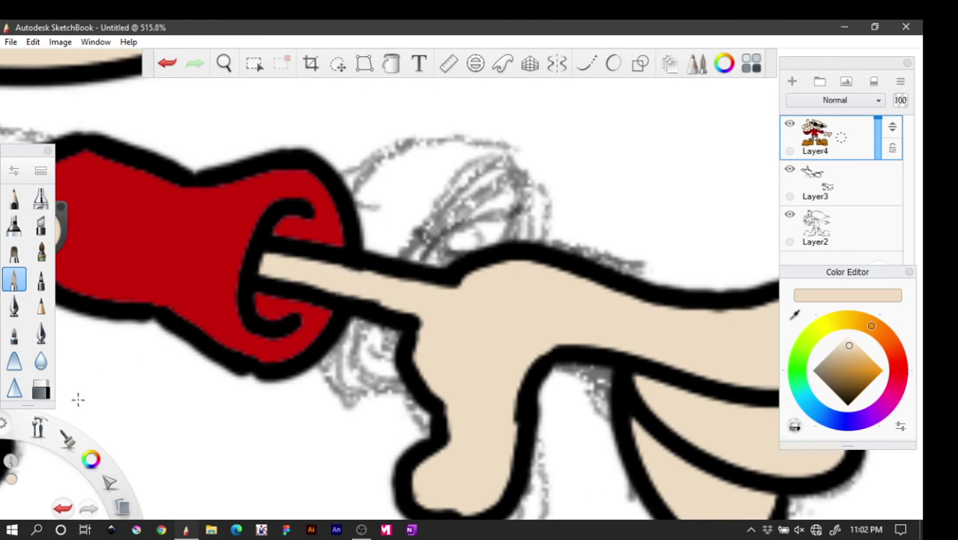
left_click_drag(91, 459, 90, 419)
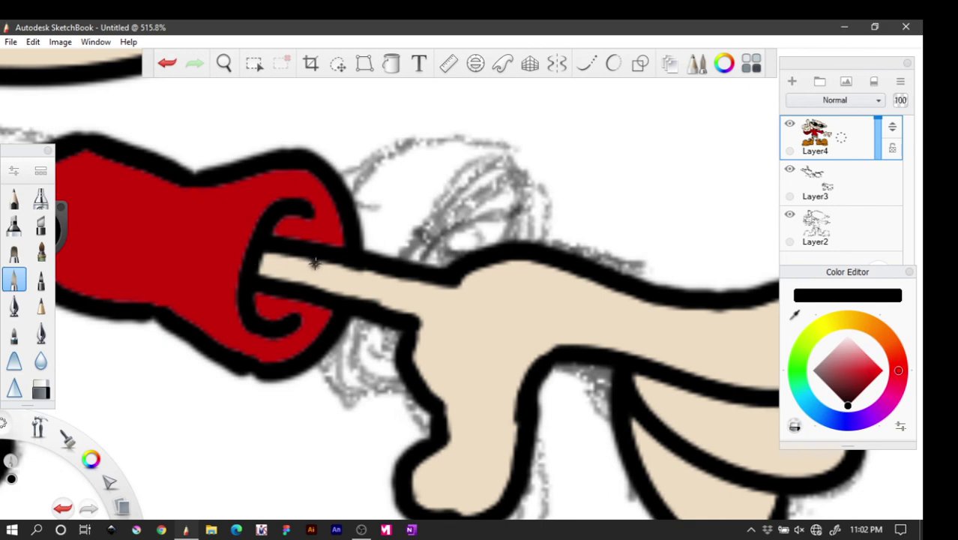
mouse_move(312, 264)
left_mouse_down()
mouse_move(269, 255)
mouse_move(260, 295)
left_mouse_up()
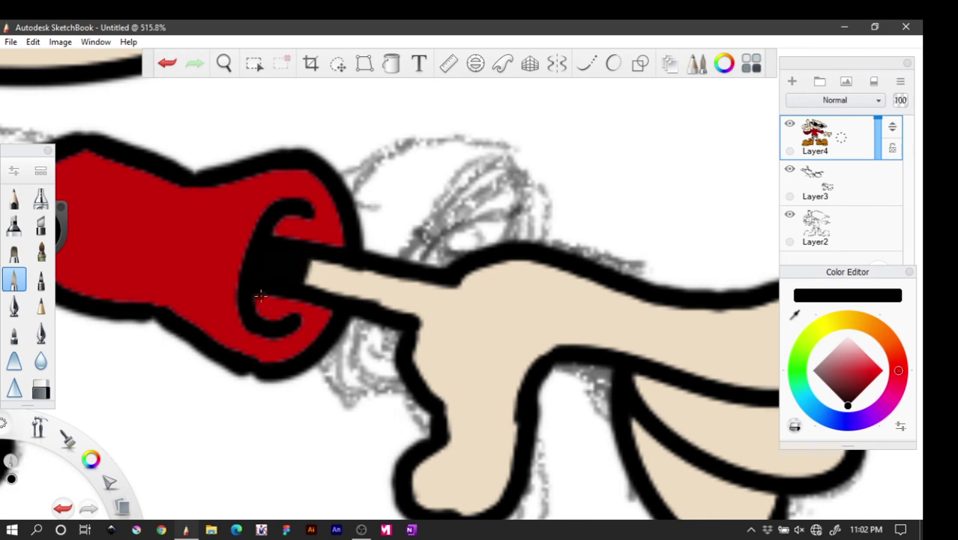
Extend the black cuff lines on both shoes up to the socks to close off the bands beneath them
key("space")
left_click_drag(460, 278, 81, 400)
key("space")
left_click_drag(274, 342, 407, 320)
key("space")
left_click_drag(385, 364, 382, 364)
key("space")
left_click_drag(310, 402, 356, 333)
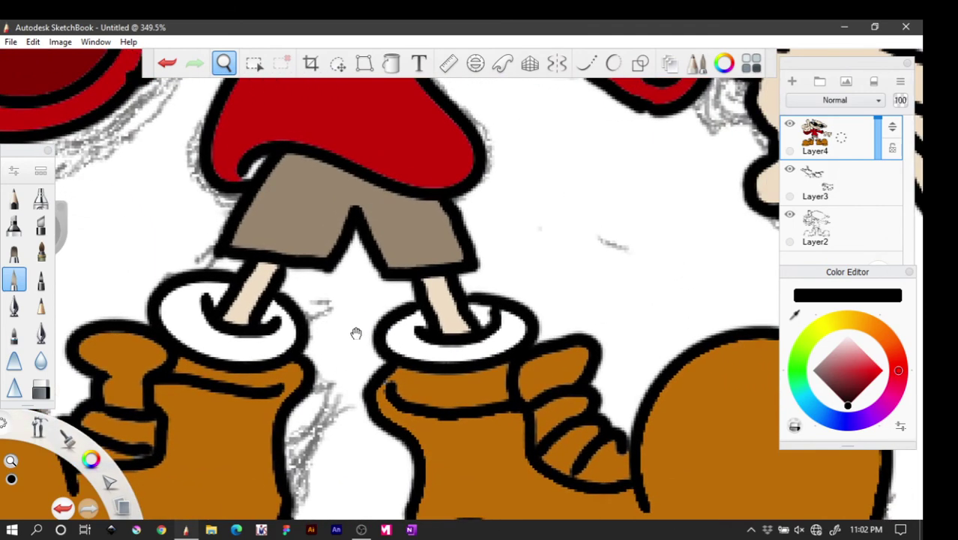
key("space")
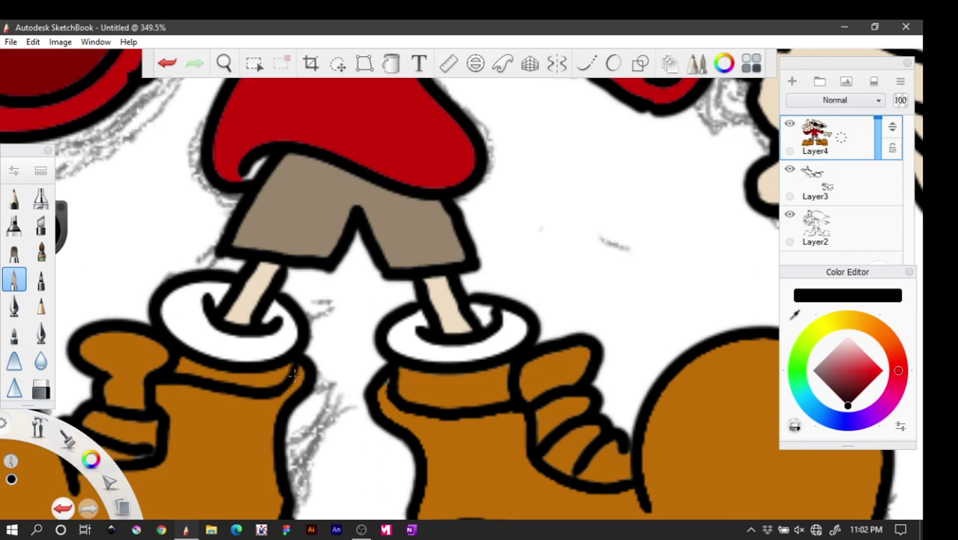
Fill the closed cuff bands below both socks with white
left_click(93, 463)
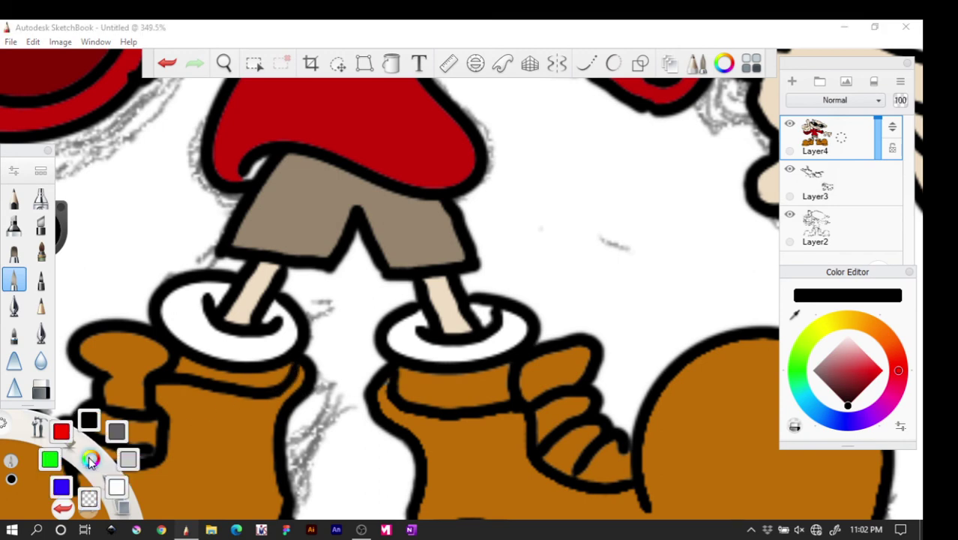
left_click(120, 488)
left_click(390, 64)
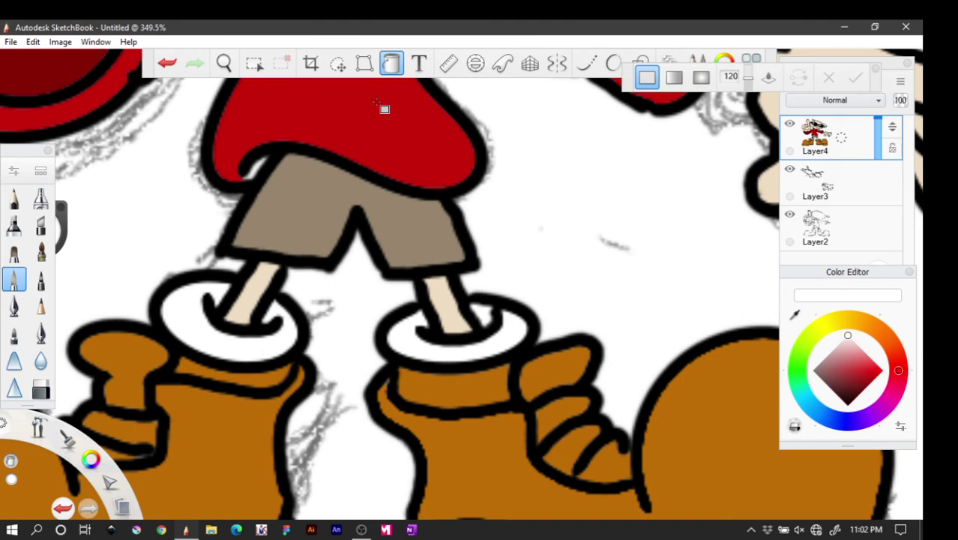
left_click(274, 380)
left_click(448, 384)
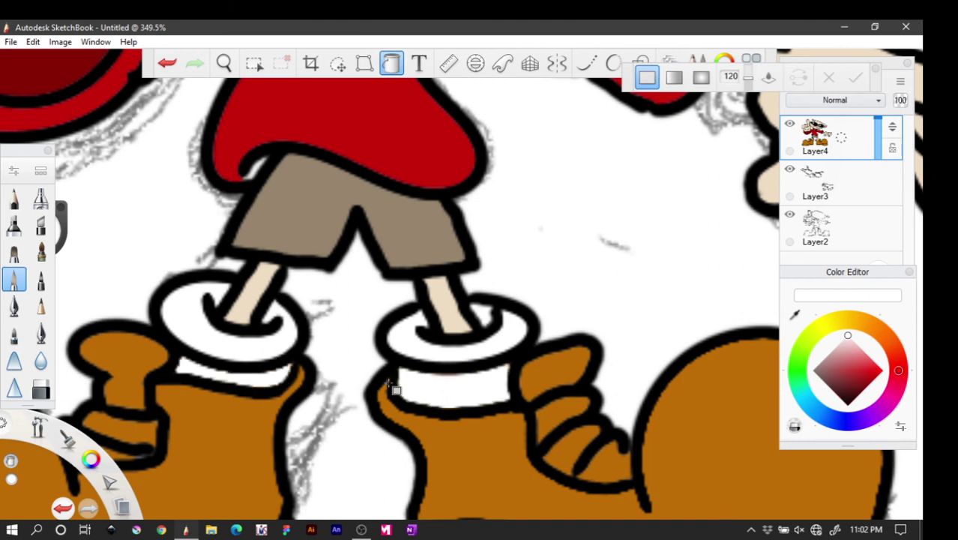
Sample the sweater's red and fill the small white gap at its hem above the shorts
left_click(223, 63)
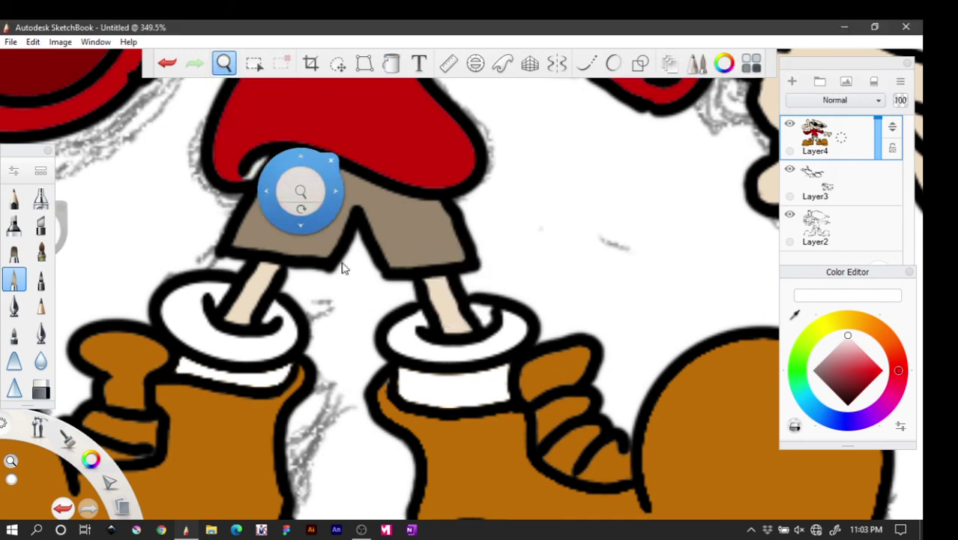
left_click_drag(315, 174, 265, 337)
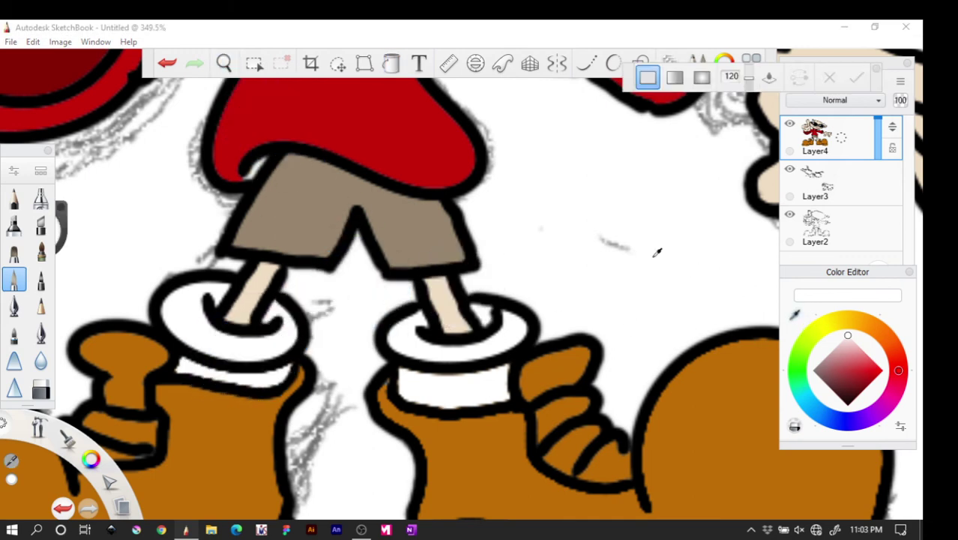
left_click(399, 131, "alt")
left_click(259, 164)
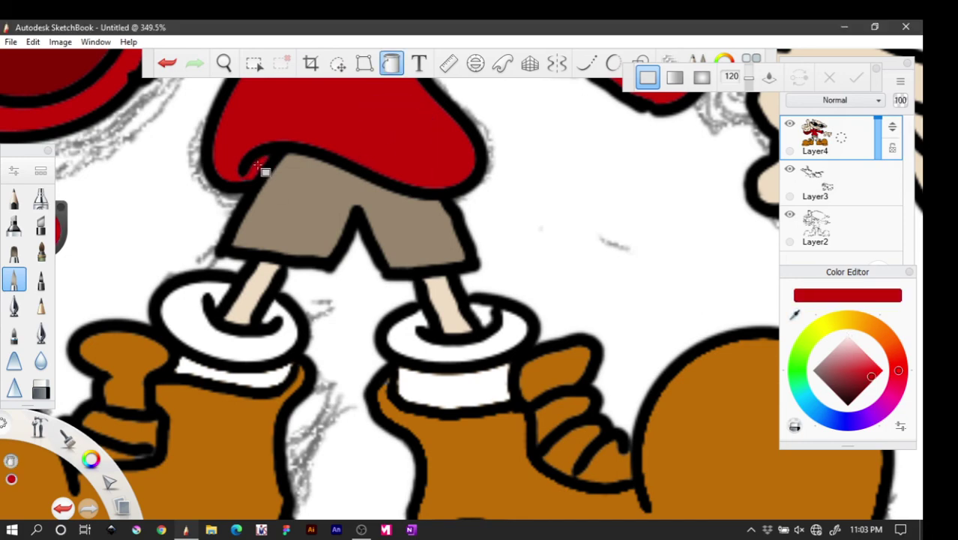
Delete the sketch layers Layer2 and Layer3 and make Layer4 the active layer
left_click(224, 63)
left_click_drag(370, 245, 269, 389)
key("f")
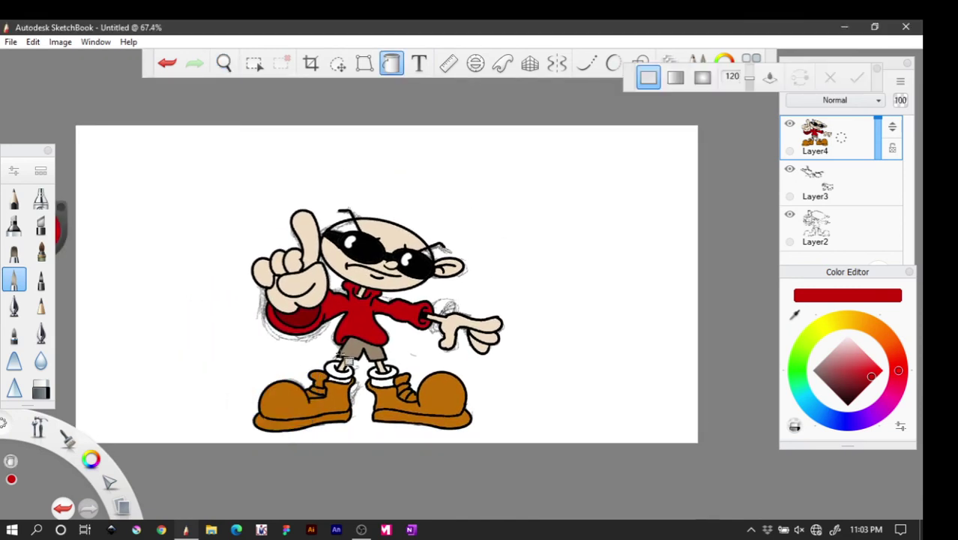
left_click(819, 232)
key("Delete")
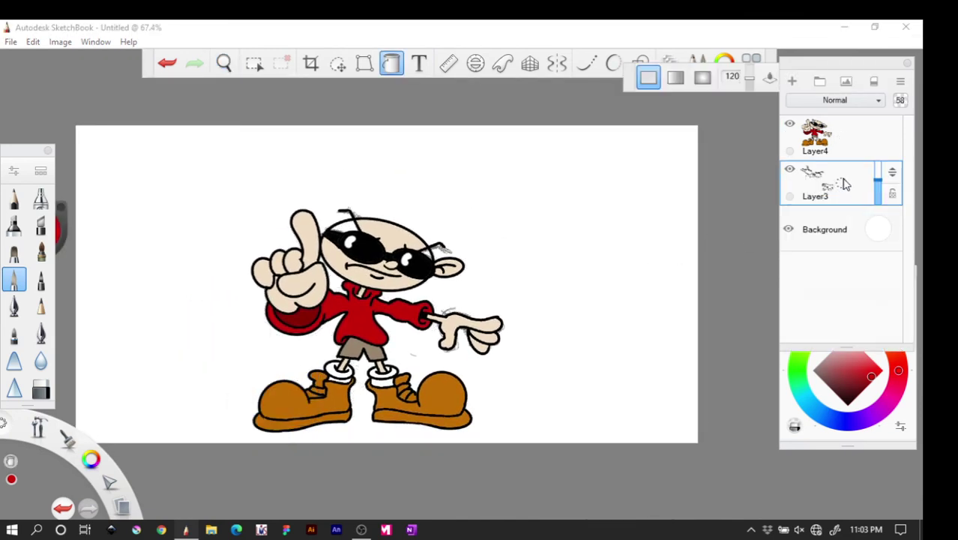
left_click(839, 186)
left_click(862, 154)
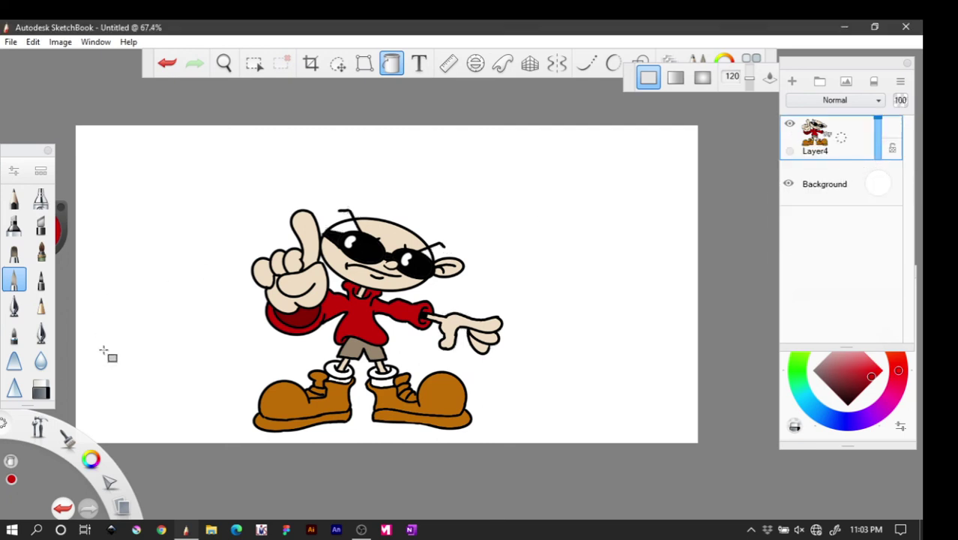
Handwrite "That's all Folks" and "Thanks for watching" with a "> <" face in black brush strokes around the character
left_click(92, 465)
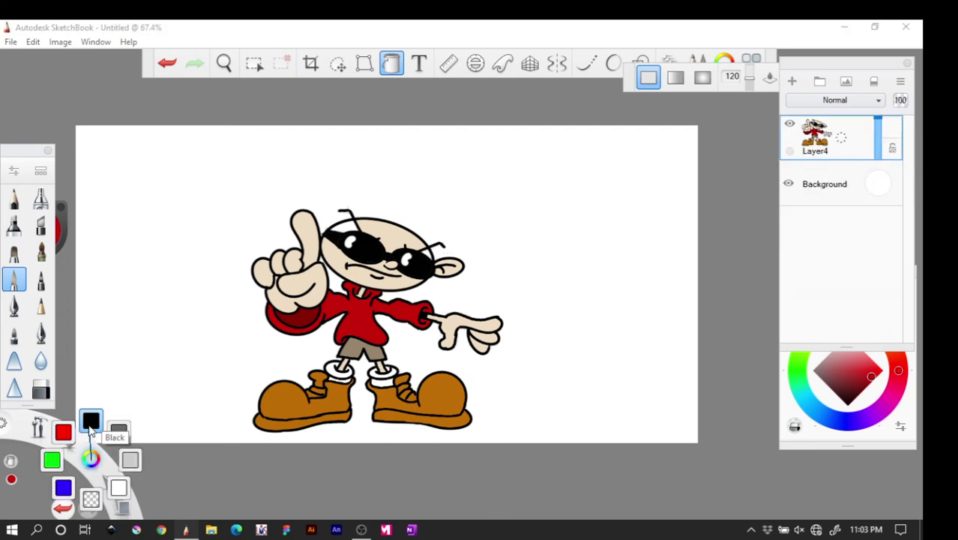
left_click(92, 422)
left_click(391, 63)
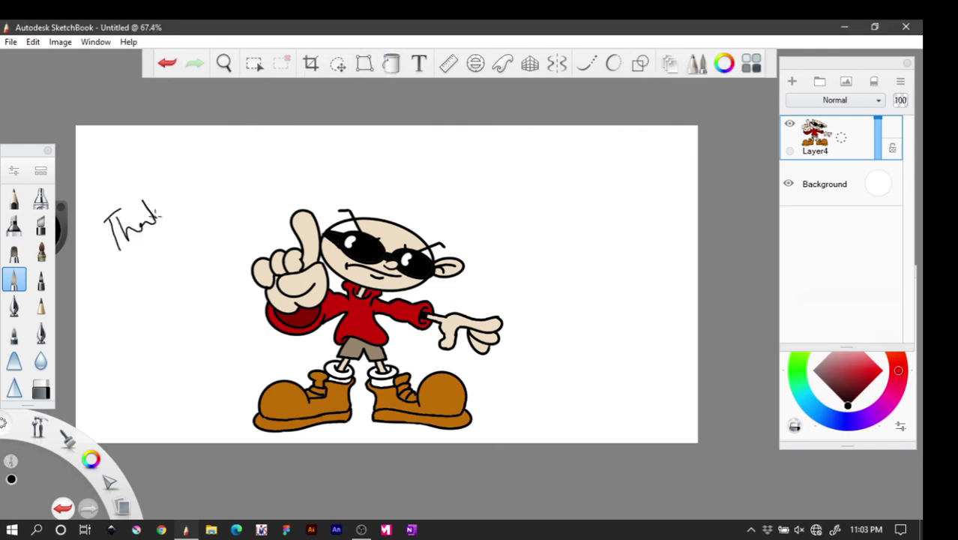
mouse_move(178, 257)
left_mouse_down()
mouse_move(176, 227)
mouse_move(193, 249)
left_mouse_up()
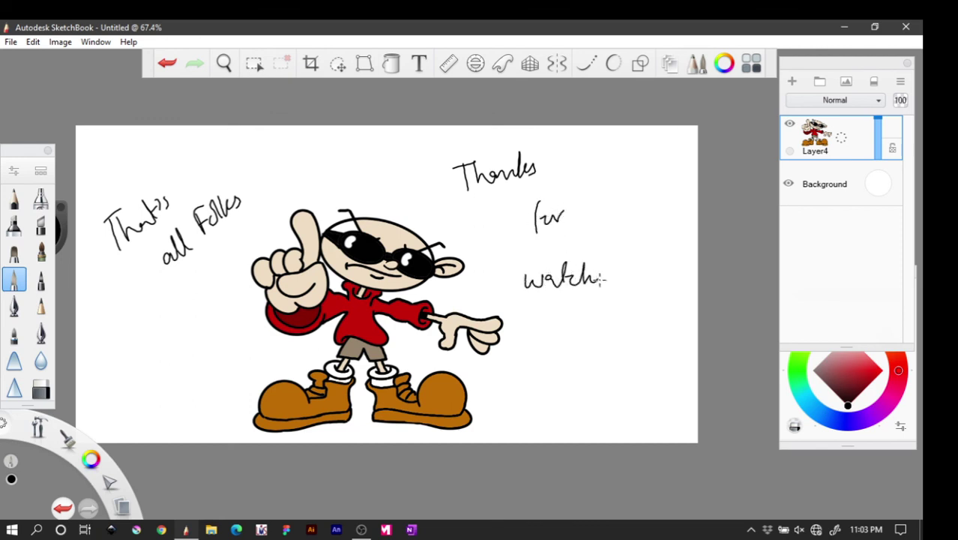
left_click_drag(612, 277, 630, 277)
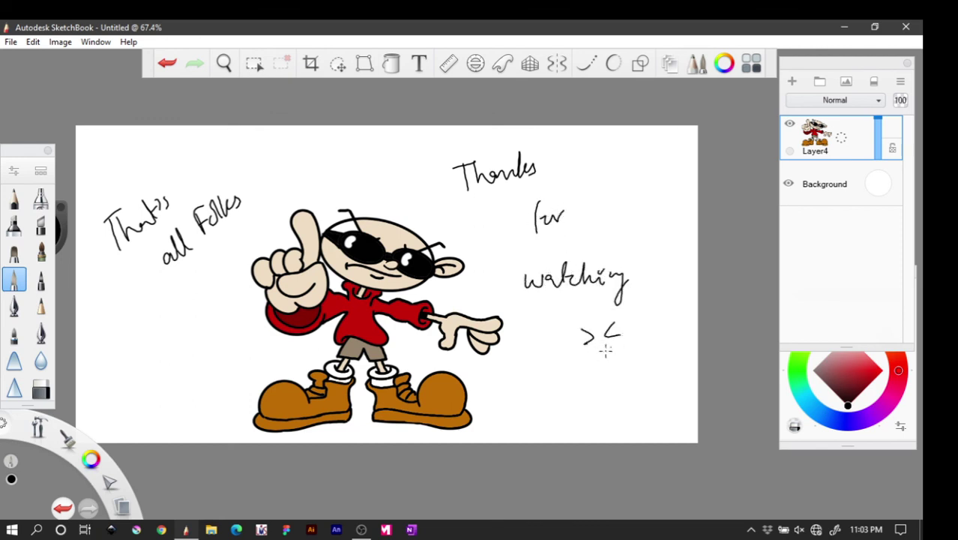
left_click(360, 529)
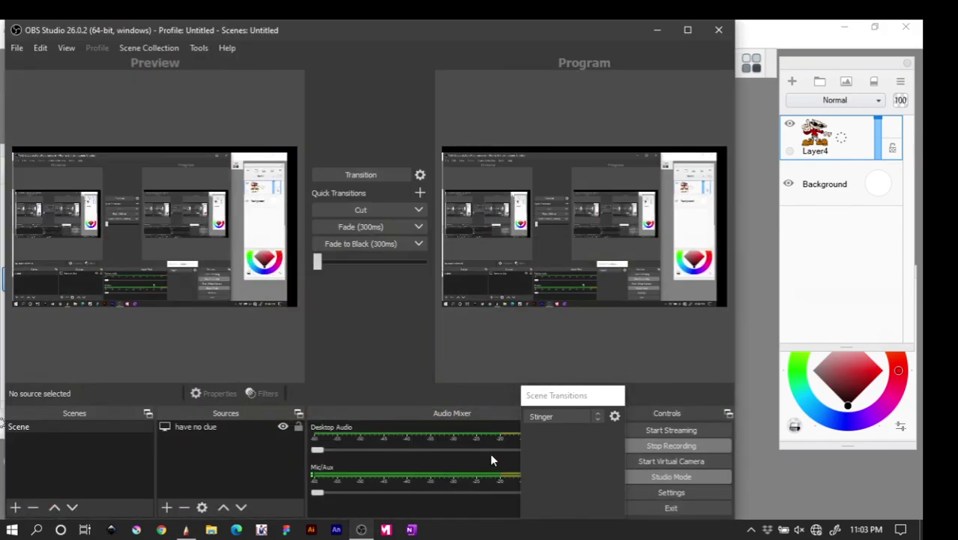